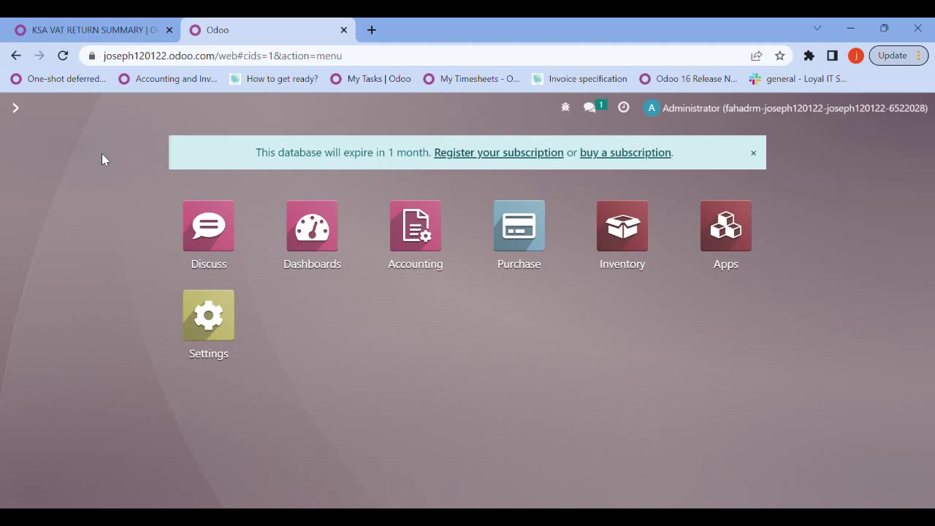
Step: Switch to the KSA VAT RETURN SUMMARY page of the Odoo app store and enter "KSA VAT RETURN SUMMARY" as the search term
click(91, 30)
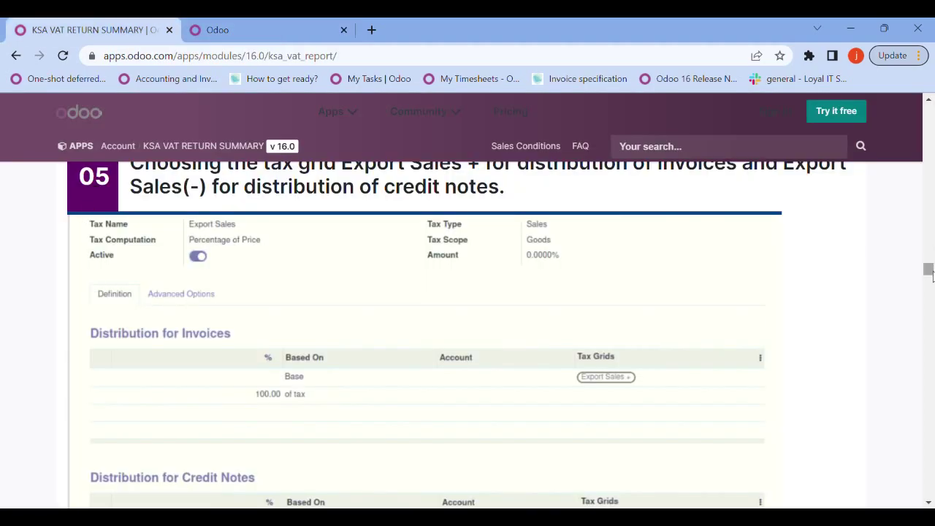
drag(928, 271, 928, 110)
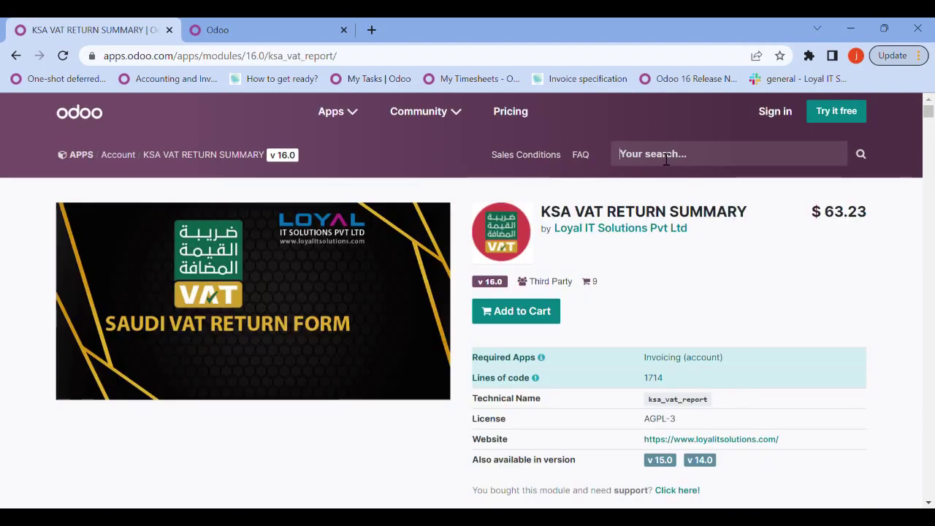
click(667, 159)
text(KSA VAT RETURN SUMMARY)
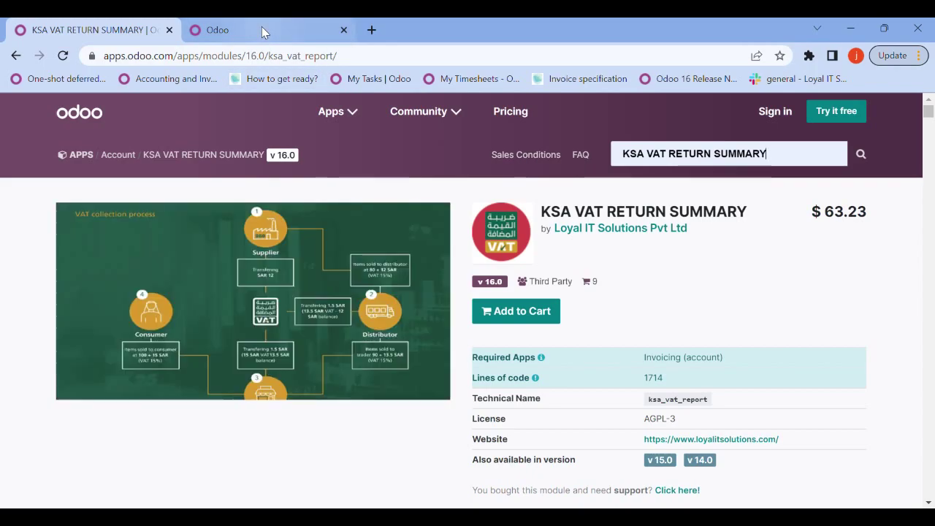
Step: Switch to the Odoo database, open its Apps list without the default Apps filter, and search the modules for VAT
click(262, 27)
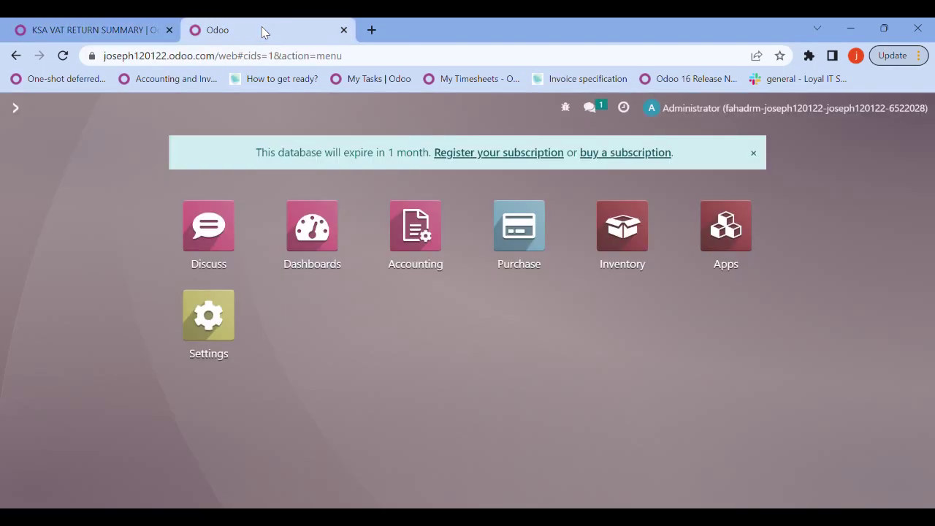
click(726, 249)
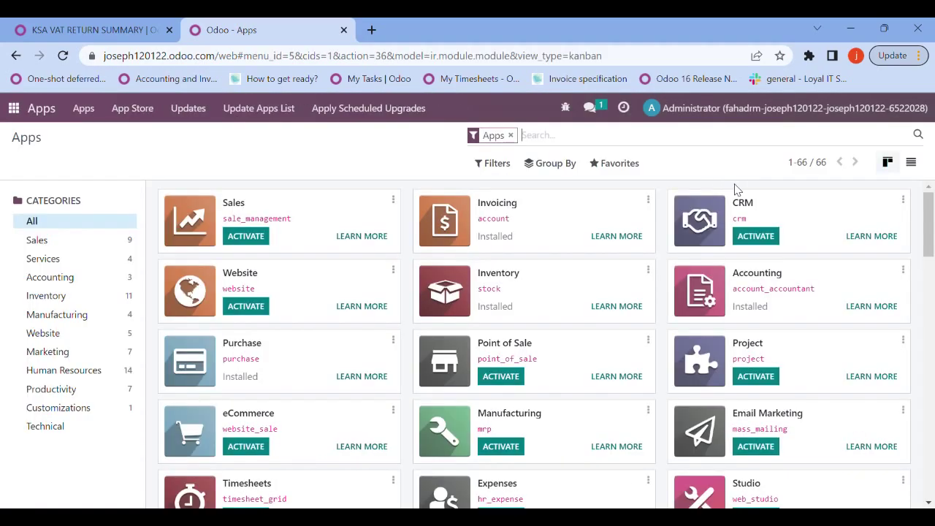
click(511, 135)
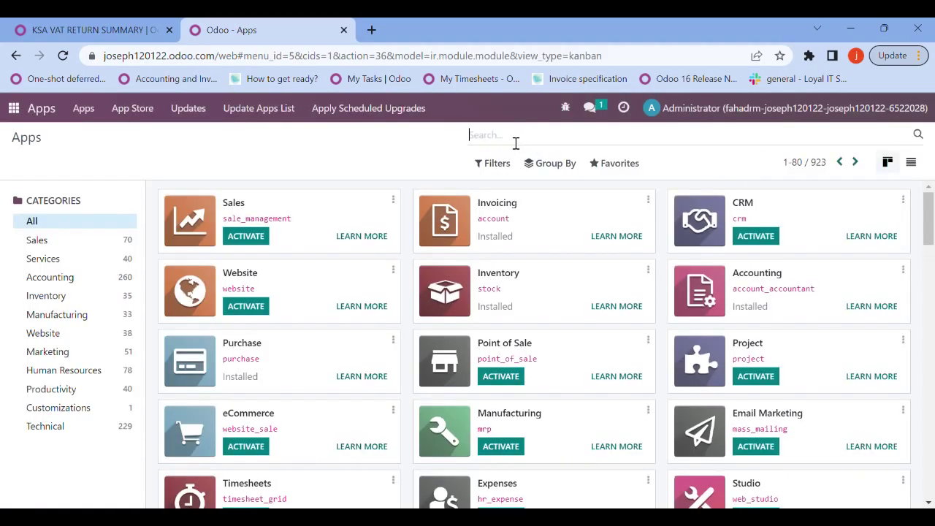
text(VAT)
key(Return)
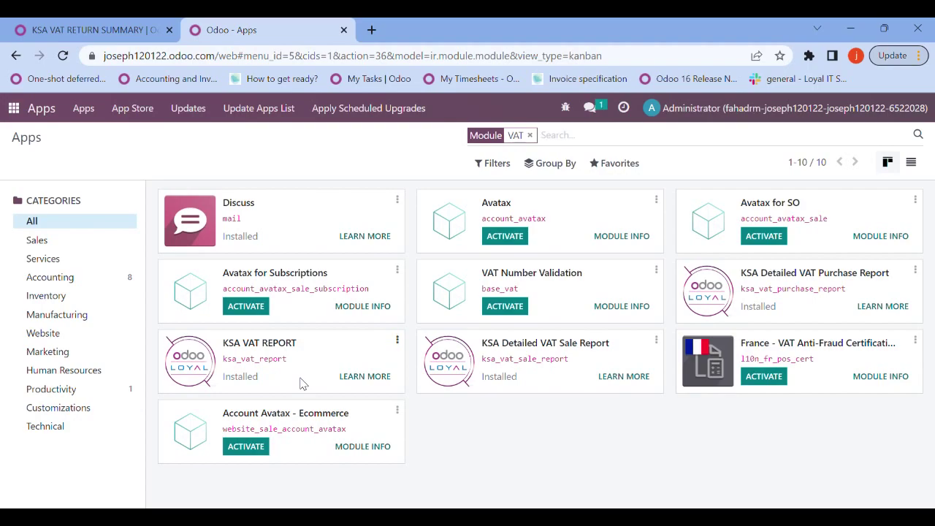
click(530, 136)
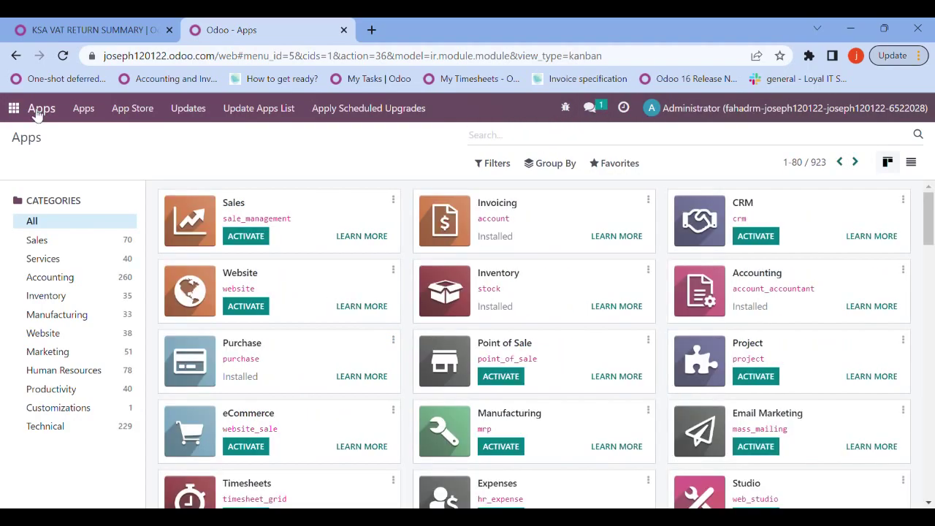
Step: Open the Account Tags list from the Accounting app's configuration
click(14, 110)
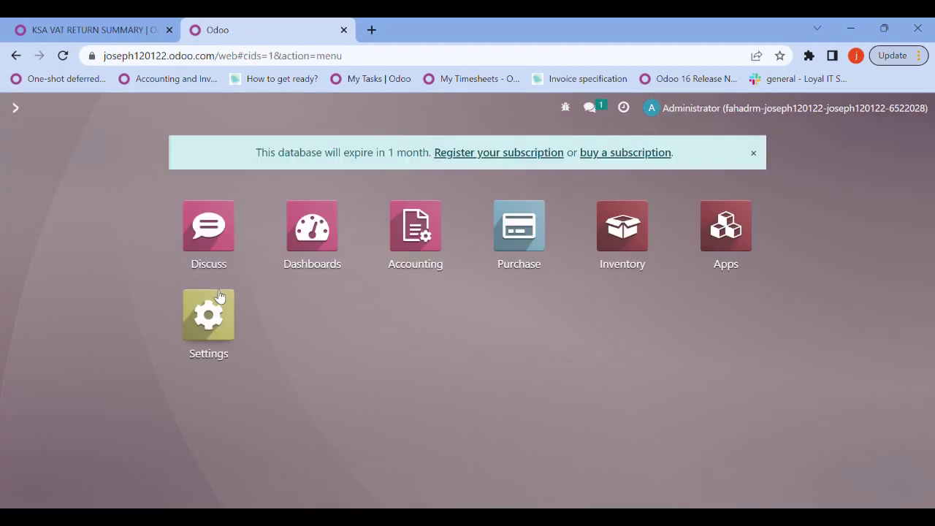
click(427, 234)
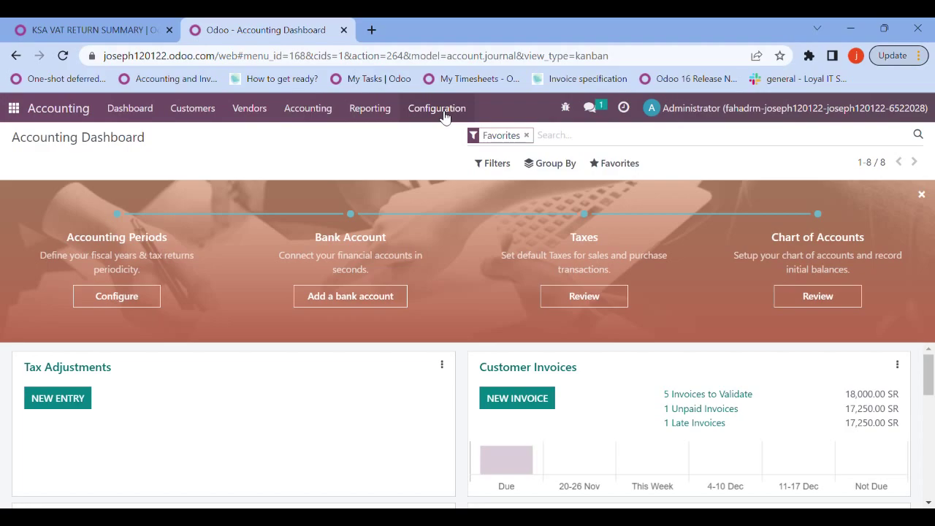
click(443, 112)
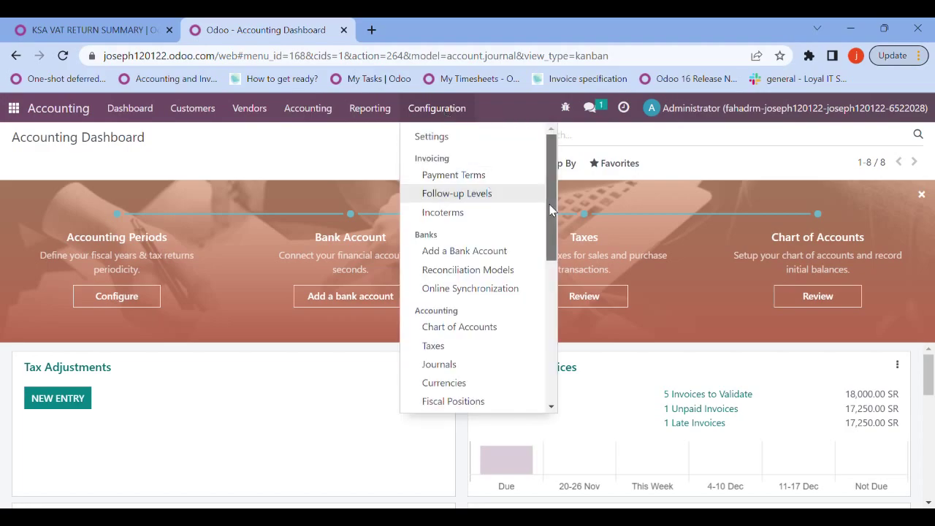
drag(550, 210, 551, 250)
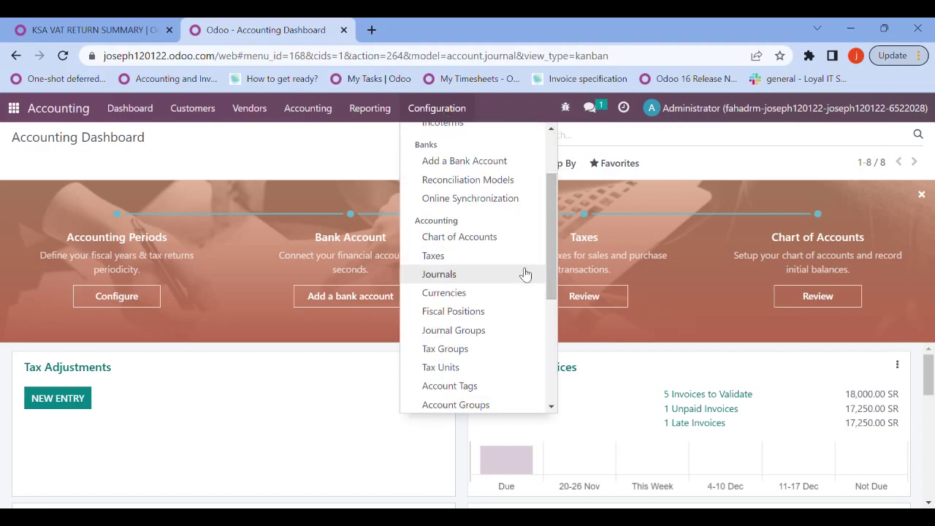
click(470, 391)
Step: Filter the account tags to those created between 12/03/2022 00:00:00 and 12/03/2022 23:59:59
click(495, 172)
click(501, 216)
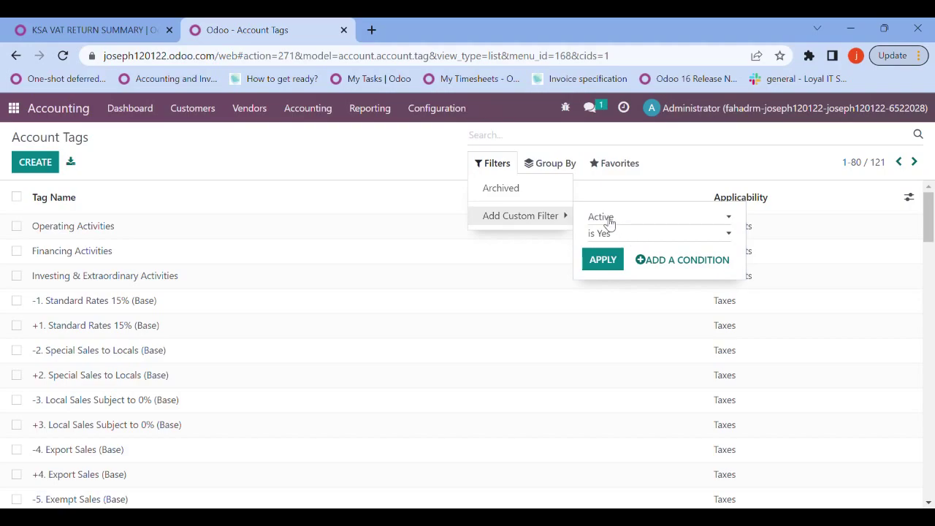
click(614, 307)
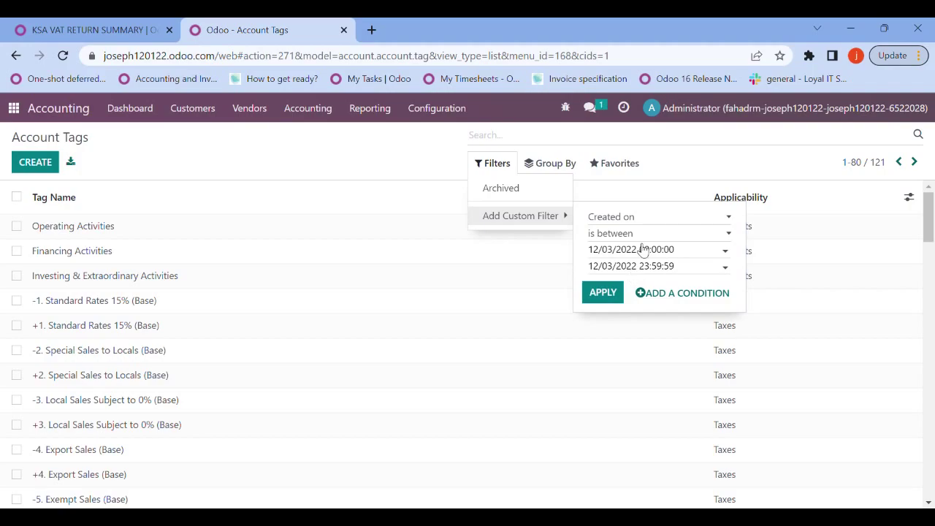
click(603, 293)
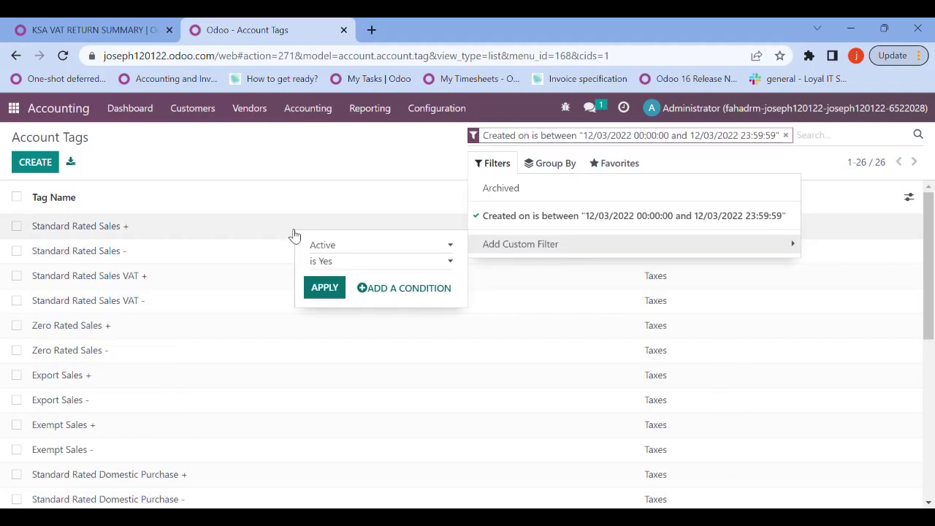
click(330, 173)
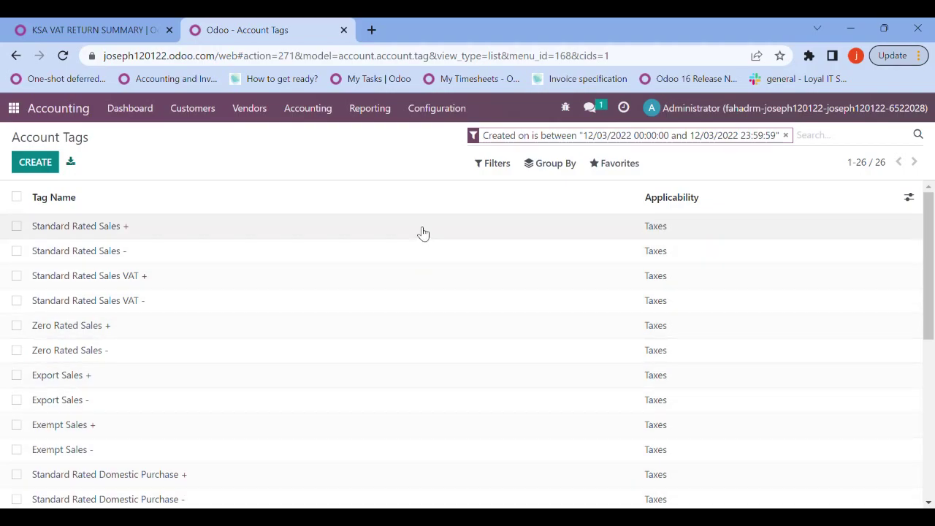
Step: Open the Sales Tax 15% record from the Accounting configuration's Taxes list
click(436, 113)
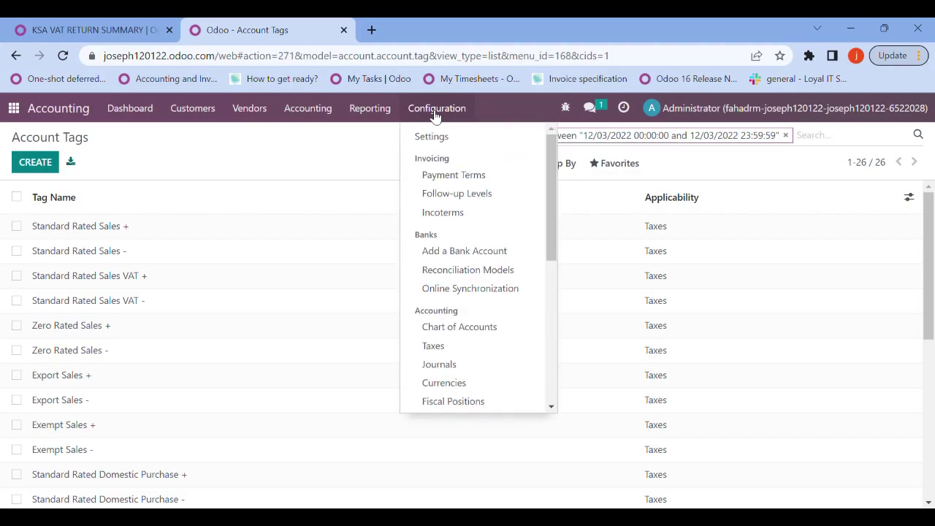
drag(553, 161, 551, 201)
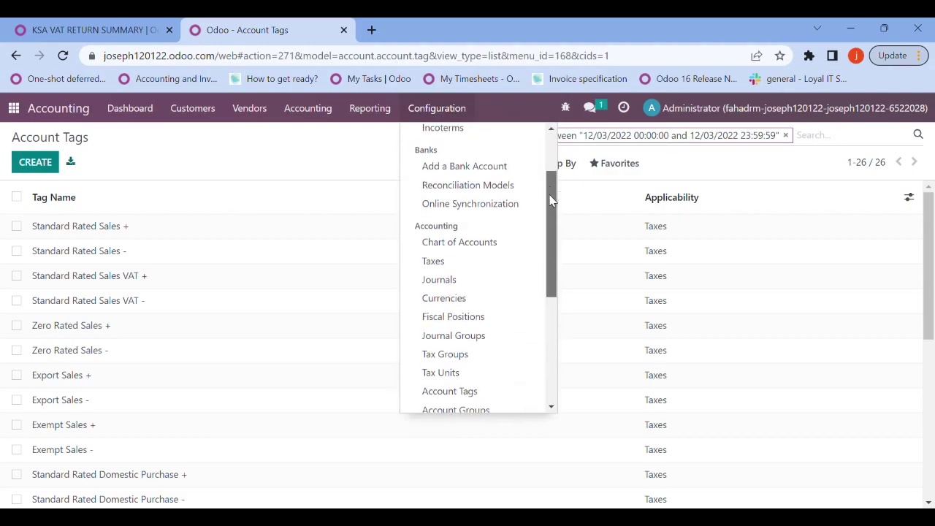
click(436, 261)
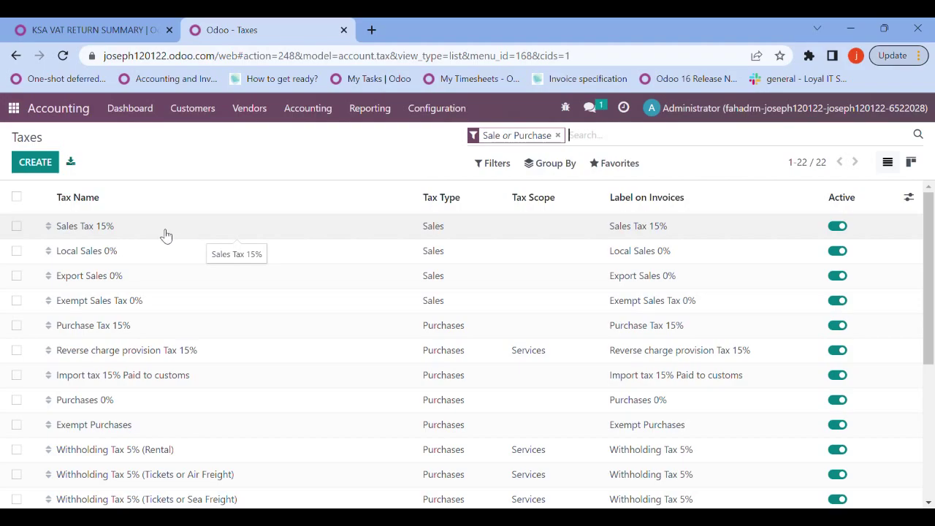
click(101, 231)
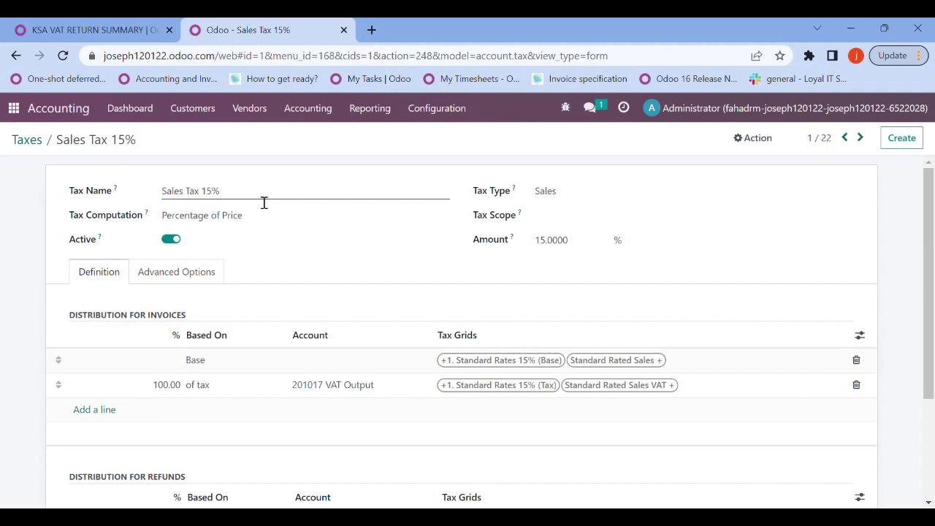
Step: Remove the Standard Rated Sales + and Standard Rated Sales VAT + tax grids from the invoice distribution lines
click(719, 371)
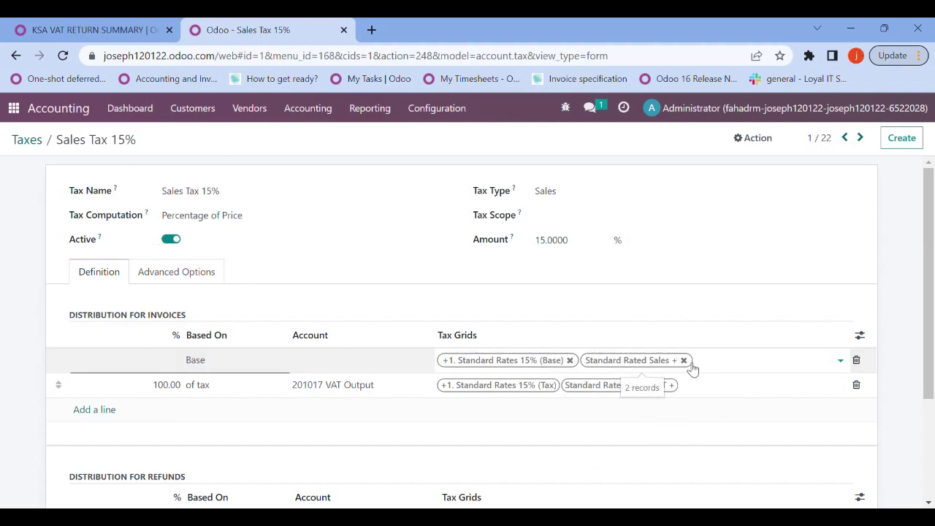
click(684, 361)
click(694, 381)
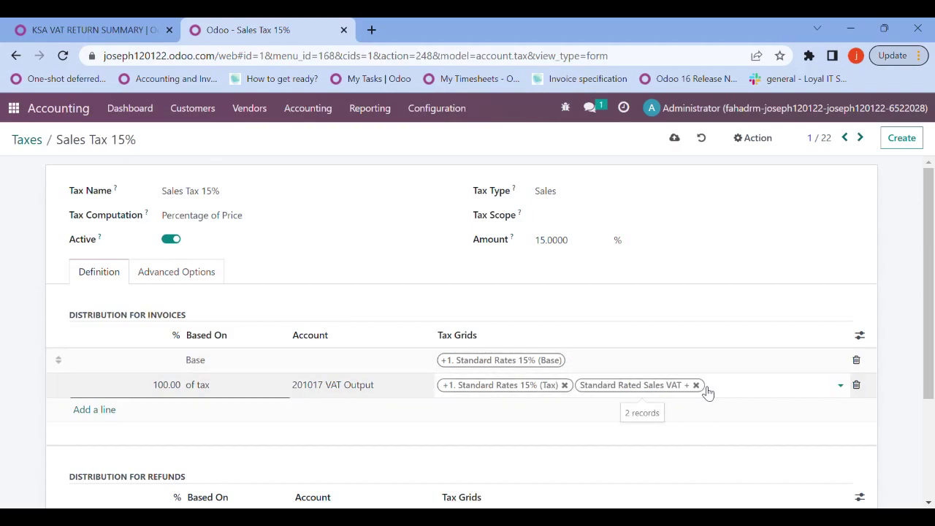
click(697, 386)
Step: Remove the Standard Rated Sales - and Standard Rated Sales VAT - tax grids from the refund distribution lines
scroll(914, 351, down, 2)
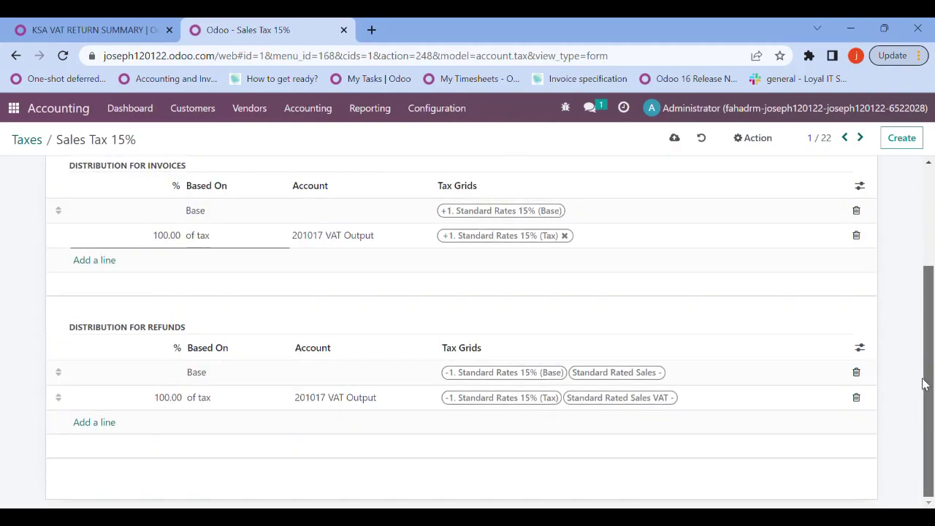
click(695, 382)
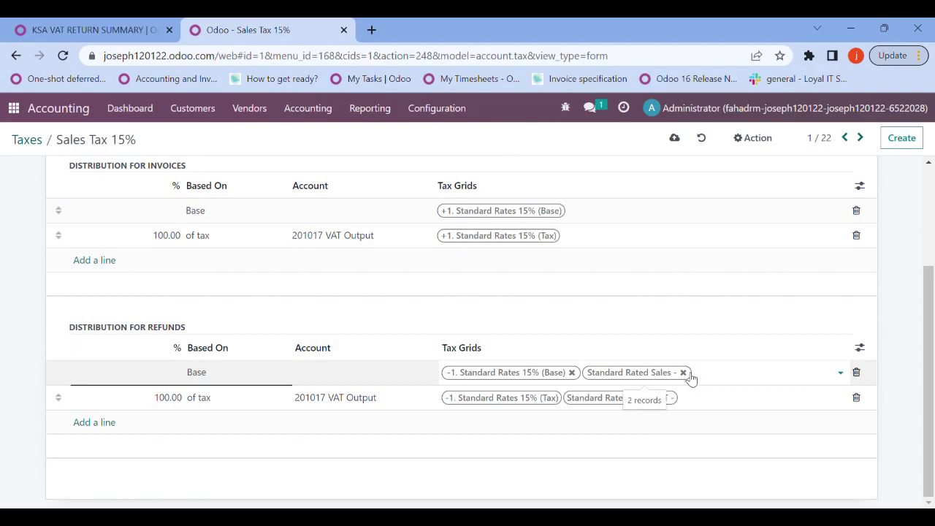
click(686, 374)
click(705, 407)
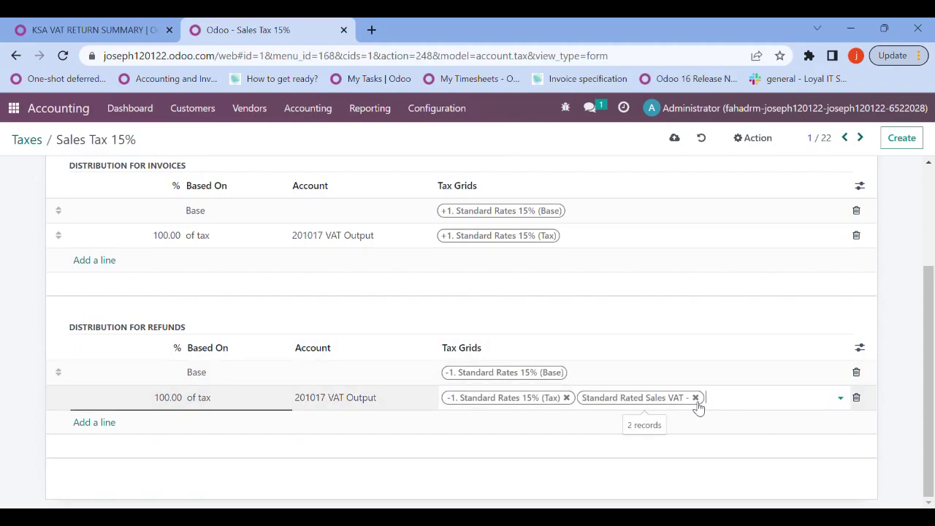
click(695, 398)
drag(925, 368, 730, 244)
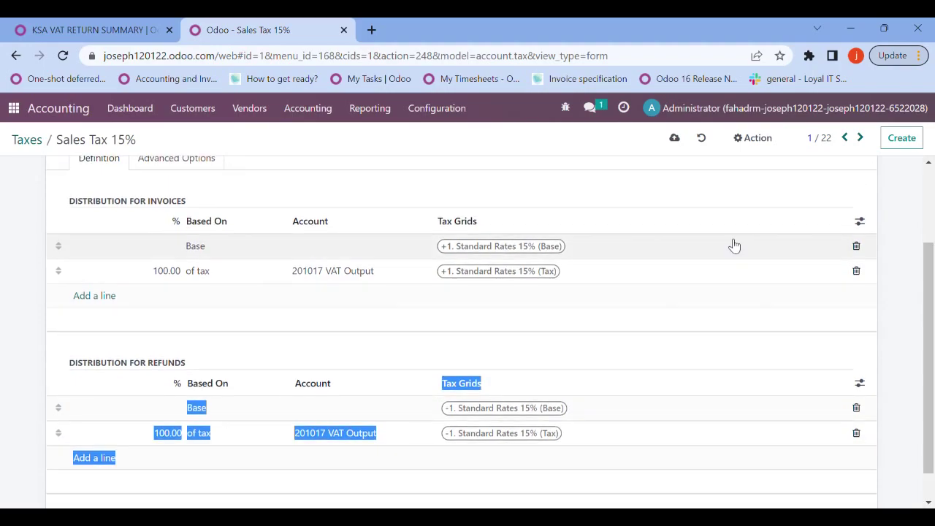
Step: Add the Standard Rated Sales + tax grid to the Base line of the invoice distribution
click(590, 252)
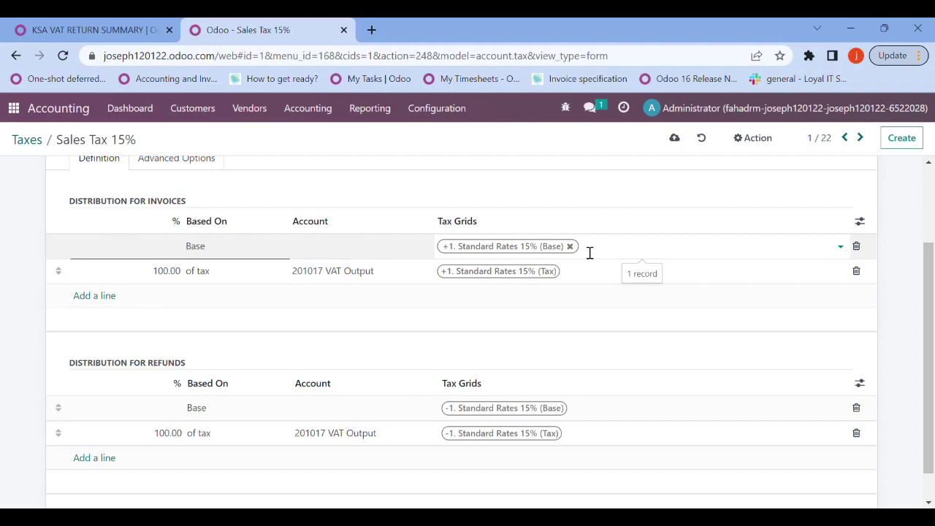
text(s)
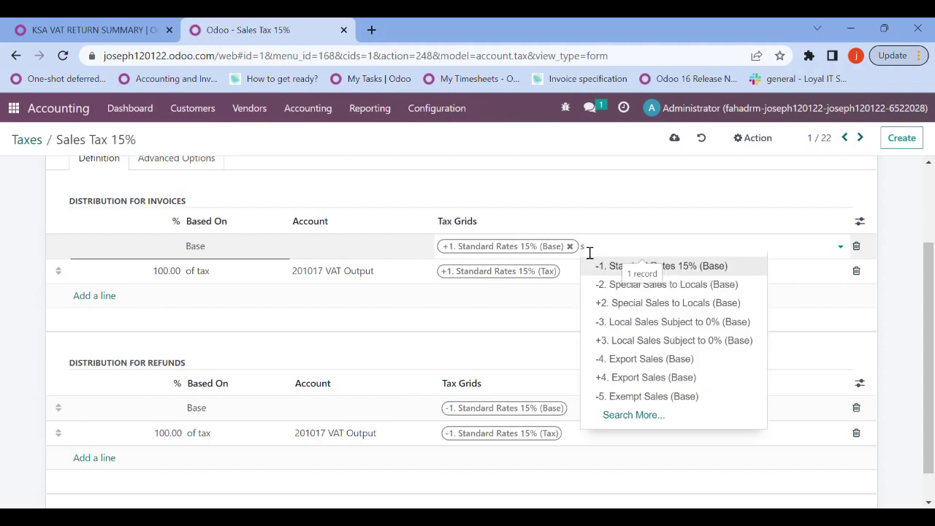
text(tanda)
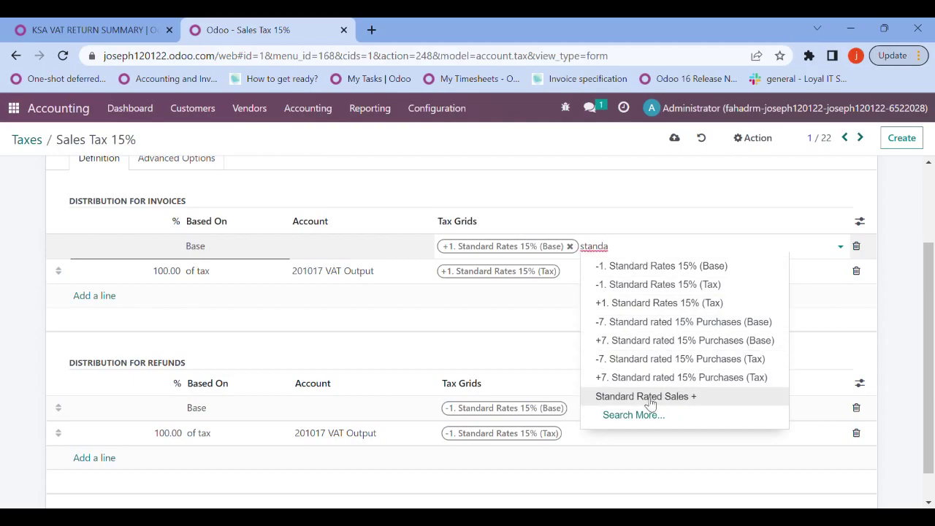
click(690, 398)
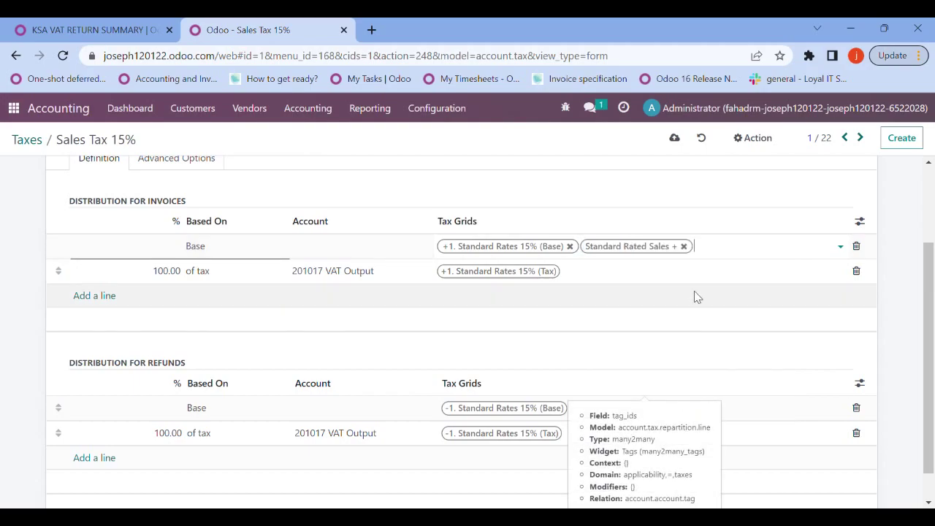
Step: Find the Standard Rated Sales VAT + tax grid through the extended search and add it to the invoice distribution's tax line
click(614, 274)
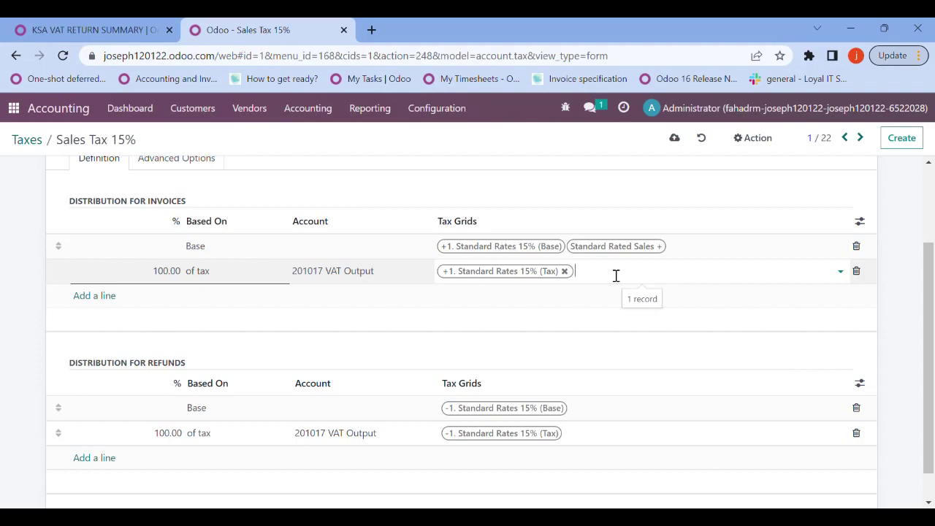
text(Sta)
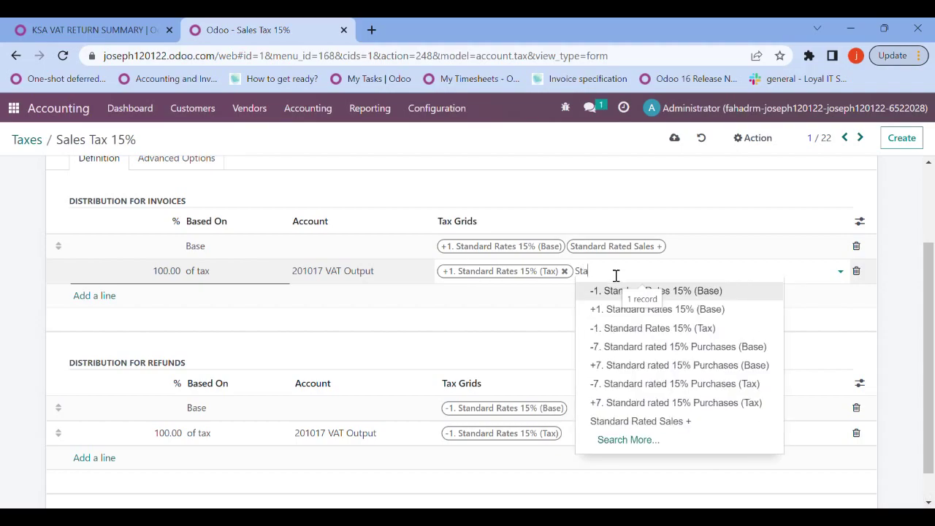
key(BackSpace)
key(BackSpace)
text(d)
click(628, 441)
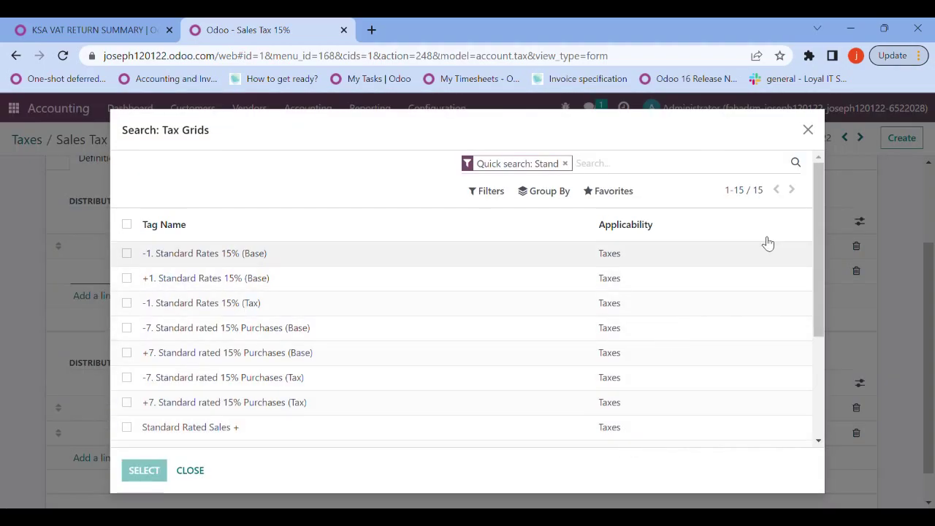
drag(820, 228, 817, 280)
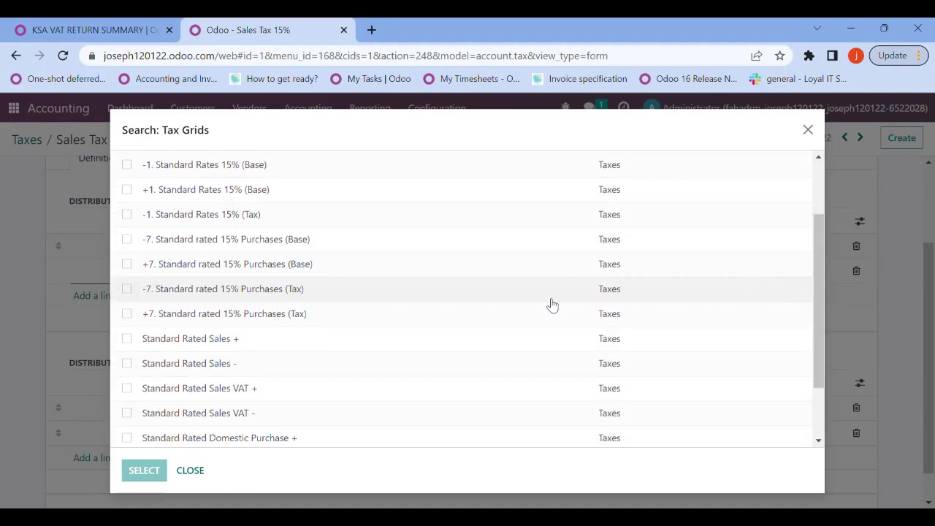
click(224, 396)
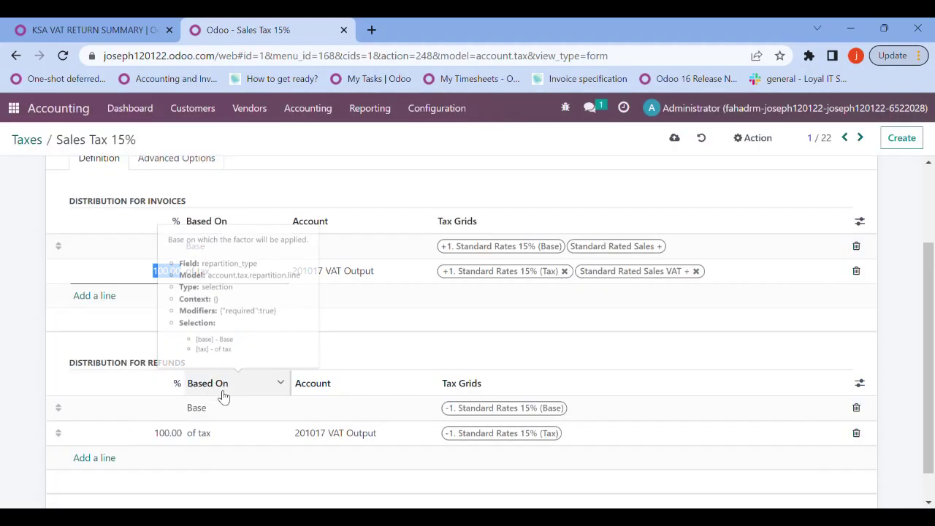
Step: Find the Standard Rated Sales - tax grid through the extended search and add it to the Base line of the refund distribution
click(586, 413)
text(Stan)
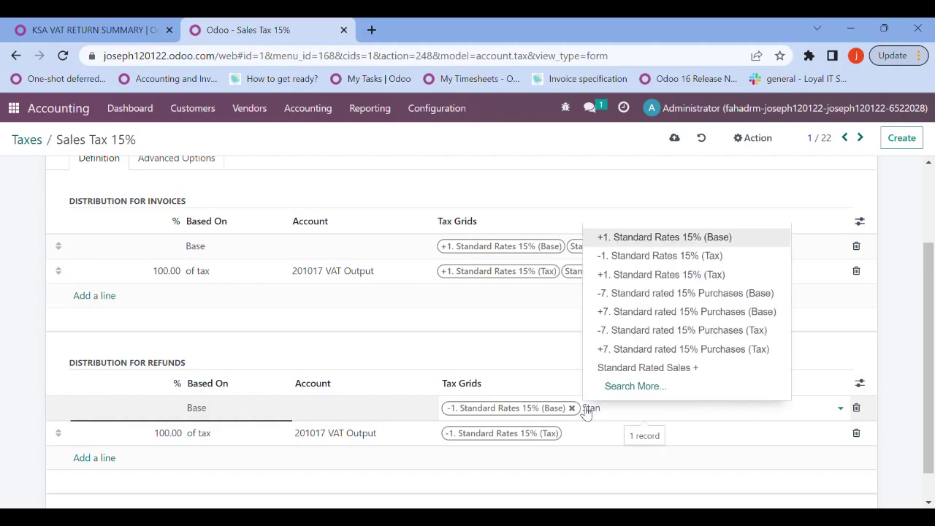
click(636, 386)
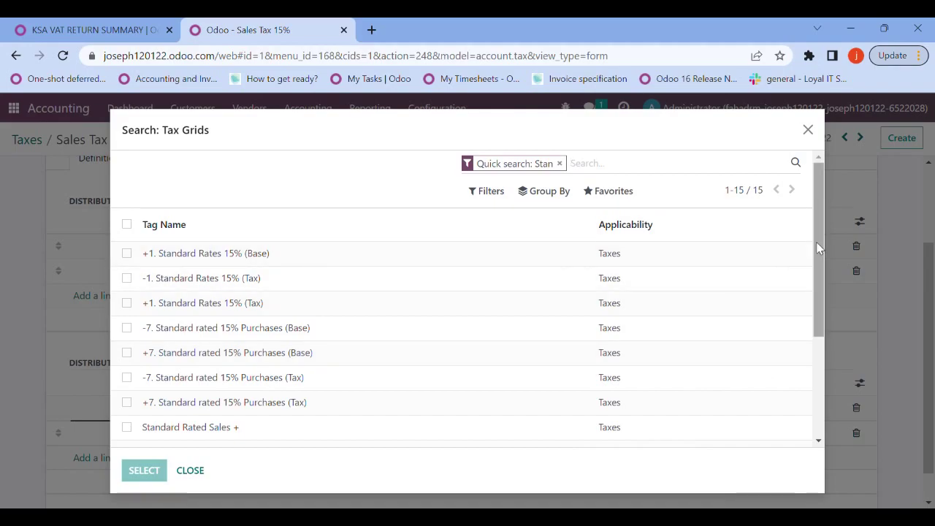
scroll(819, 274, down, 1)
drag(820, 274, 820, 310)
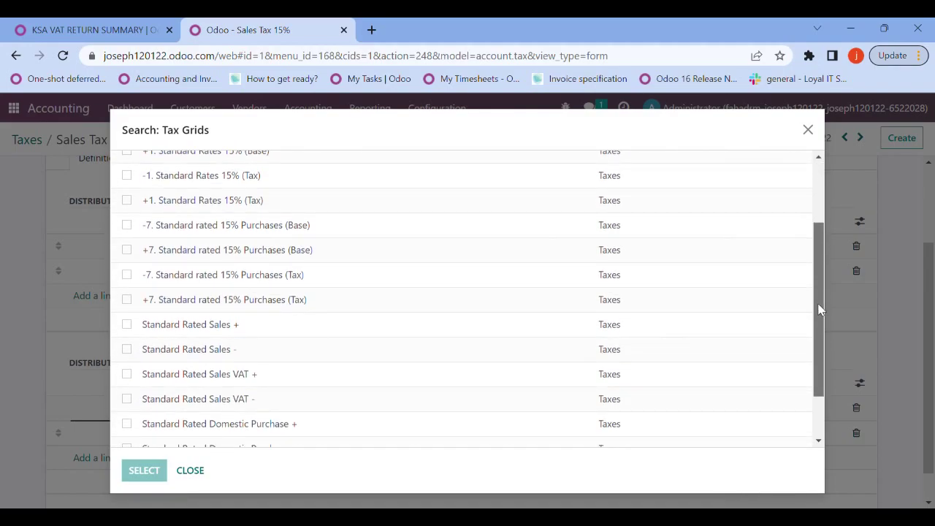
click(228, 350)
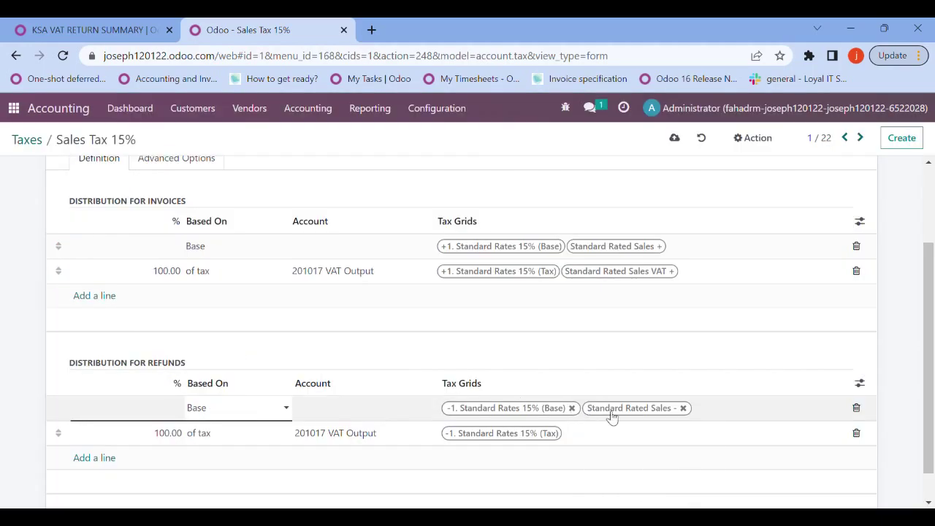
Step: Find the Standard Rated Sales VAT - tax grid through the extended search and add it to the refund distribution's tax line
click(590, 439)
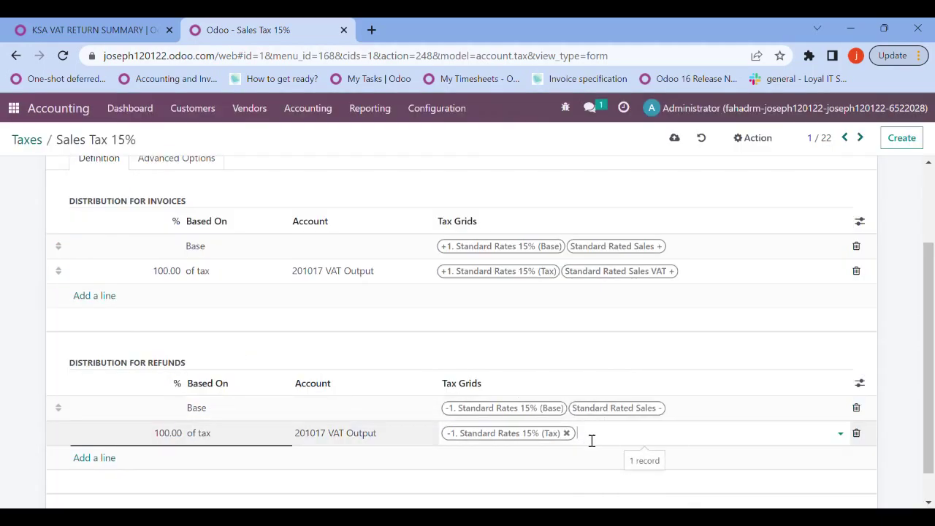
text(St)
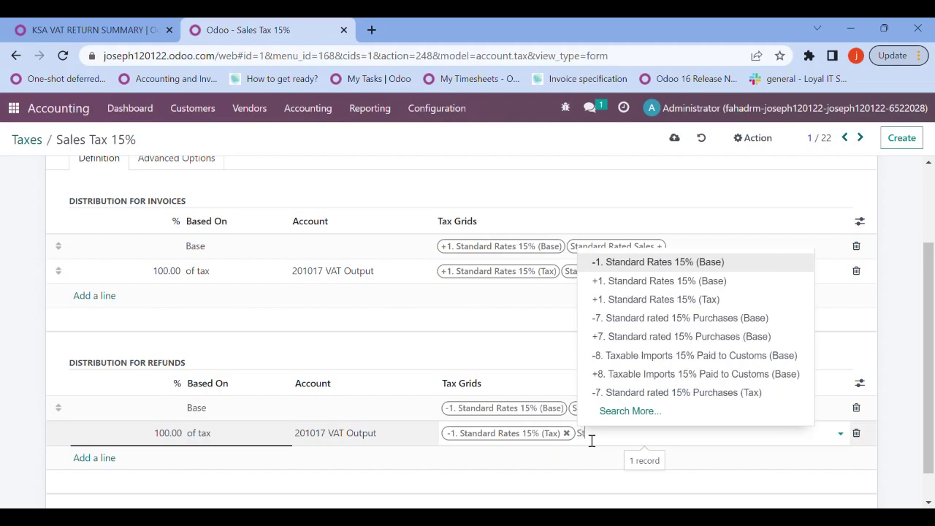
text(nd)
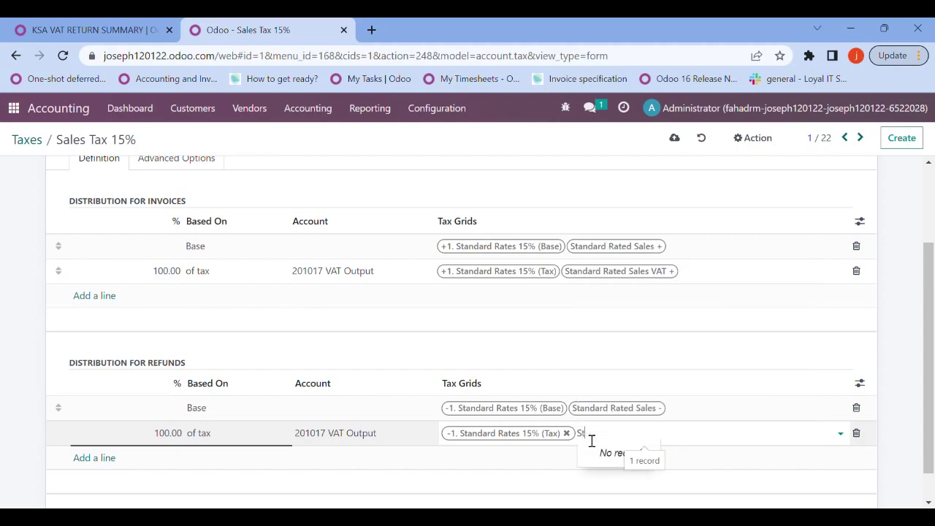
text(ar)
text(nd)
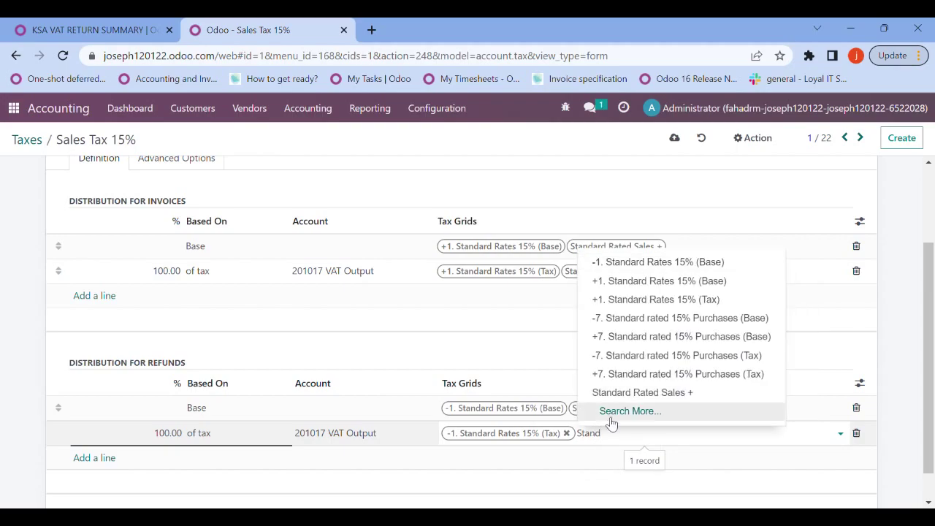
click(621, 412)
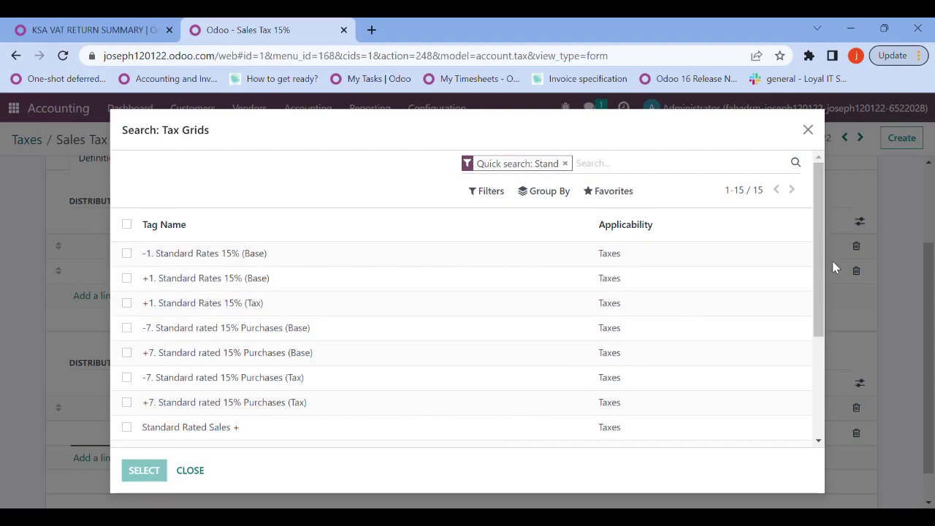
drag(823, 247, 817, 321)
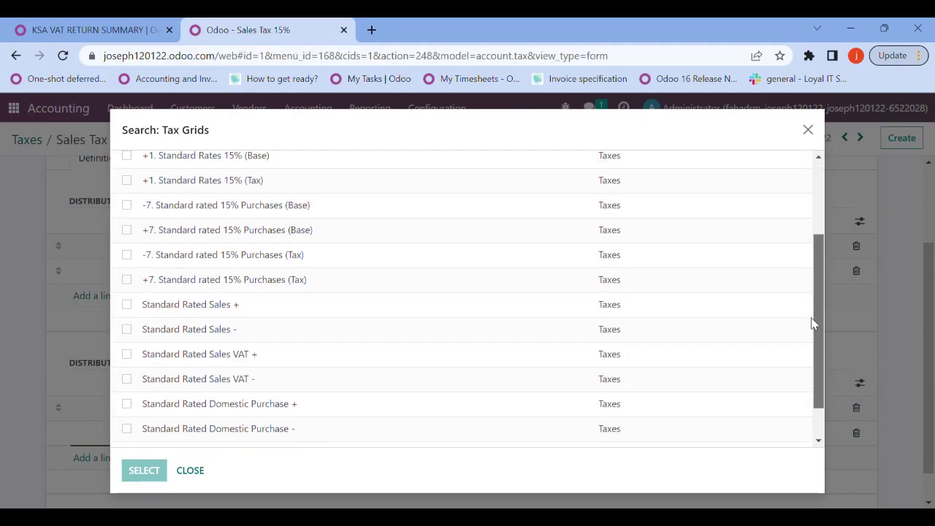
click(244, 381)
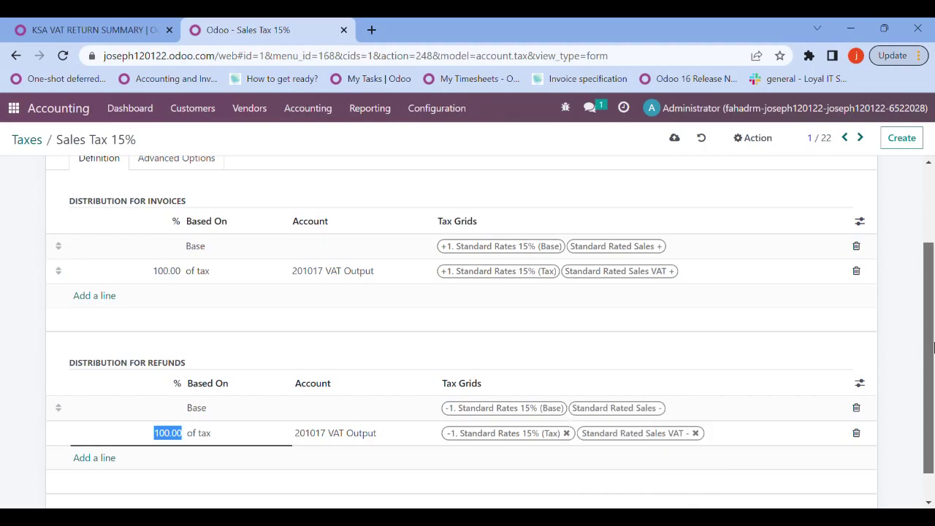
Step: Save the Sales Tax 15% record and return to the list of taxes
drag(934, 348, 934, 270)
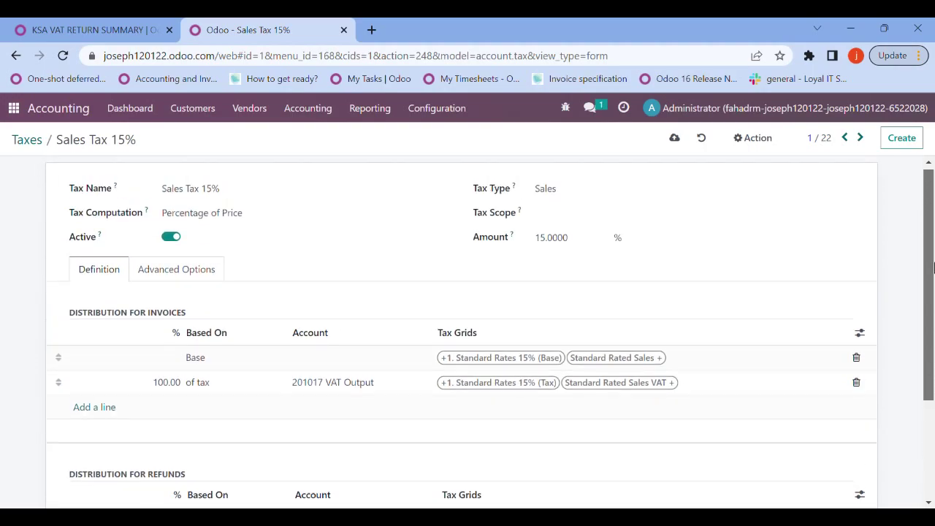
click(683, 143)
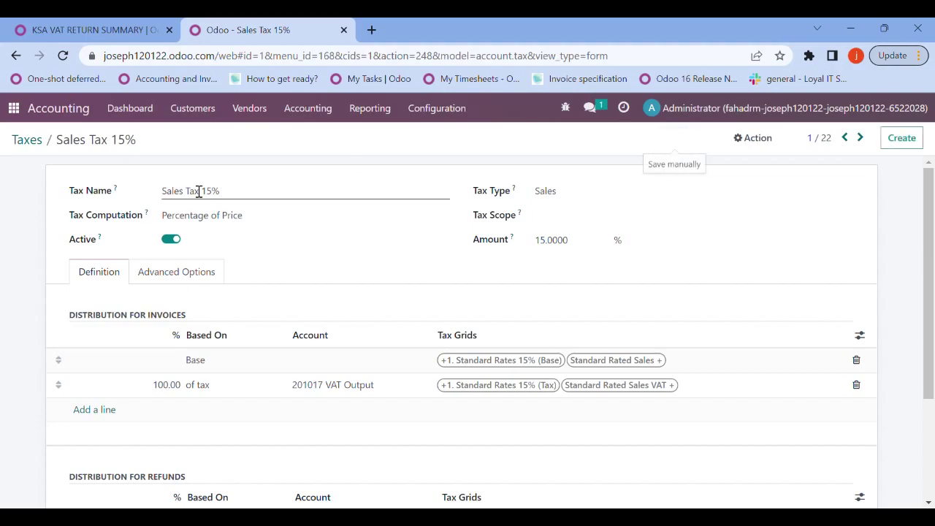
click(27, 141)
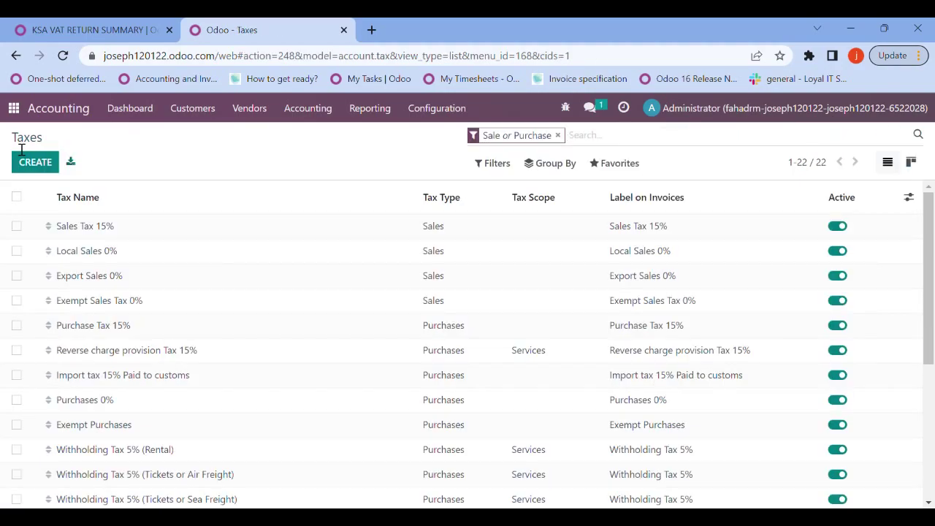
Step: Review the invoice and refund tax grids on the Local Sales 0% and Export Sales 0% taxes
click(80, 257)
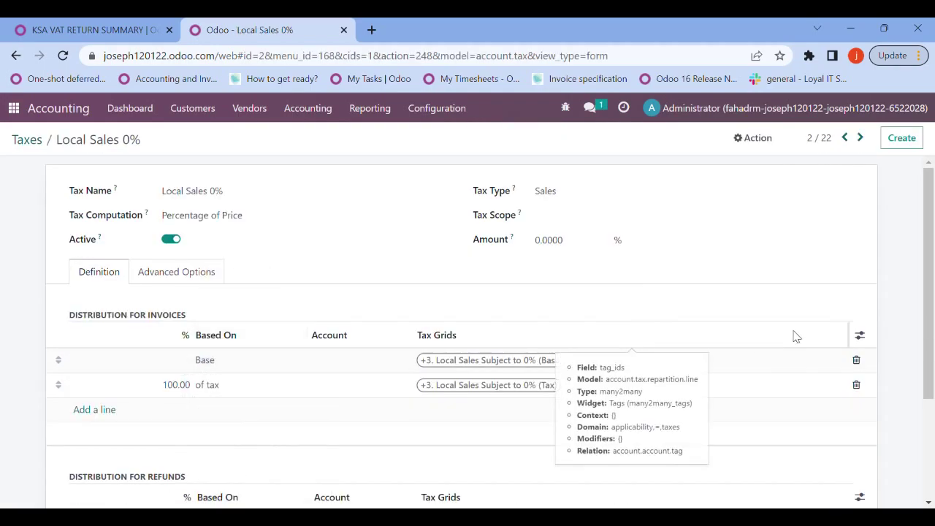
drag(930, 306, 927, 350)
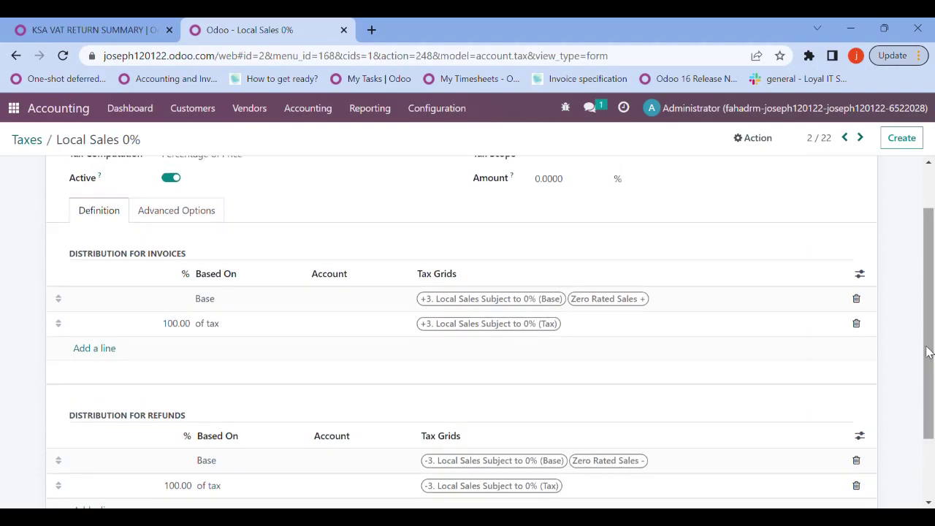
click(29, 139)
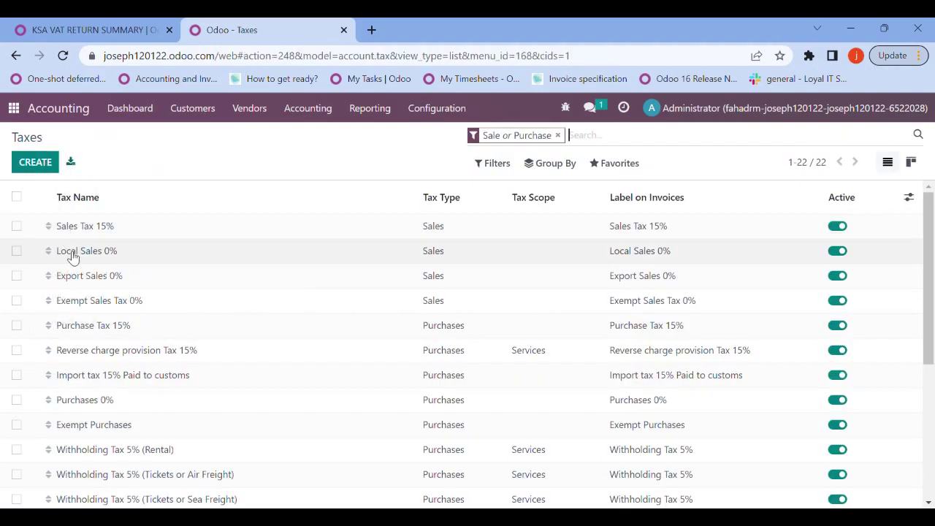
click(76, 275)
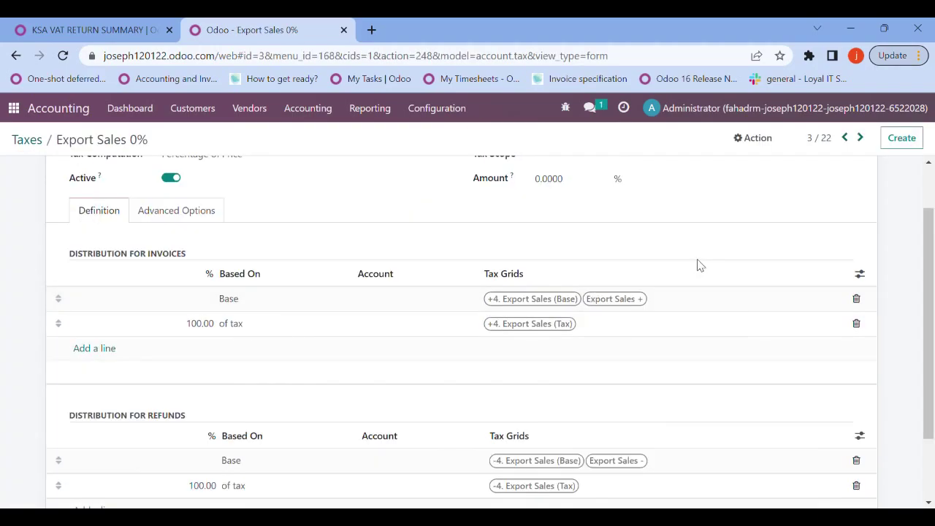
drag(924, 270, 927, 294)
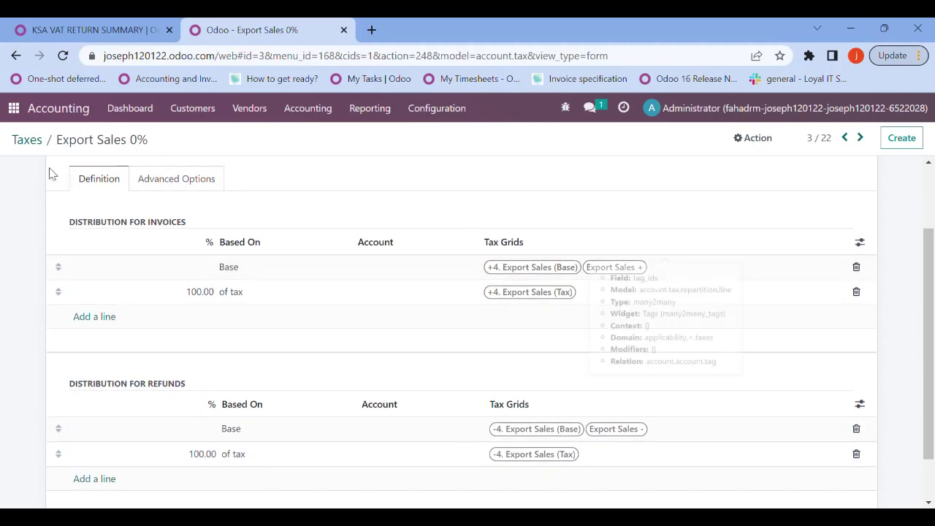
click(30, 144)
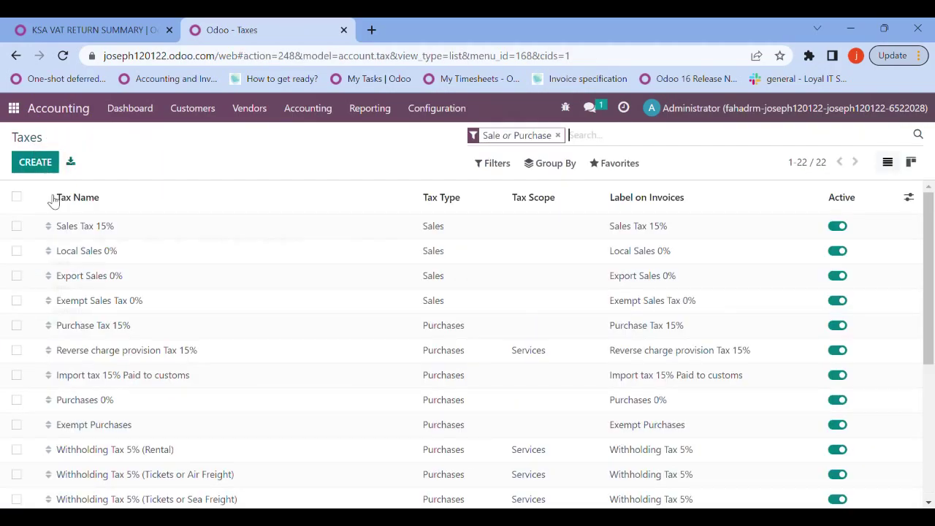
Step: Review the invoice and refund tax grids on the Exempt Sales Tax 0% and Purchase Tax 15% records
click(81, 303)
mouse_move(933, 277)
mouse_down()
mouse_move(931, 316)
mouse_move(931, 287)
mouse_up()
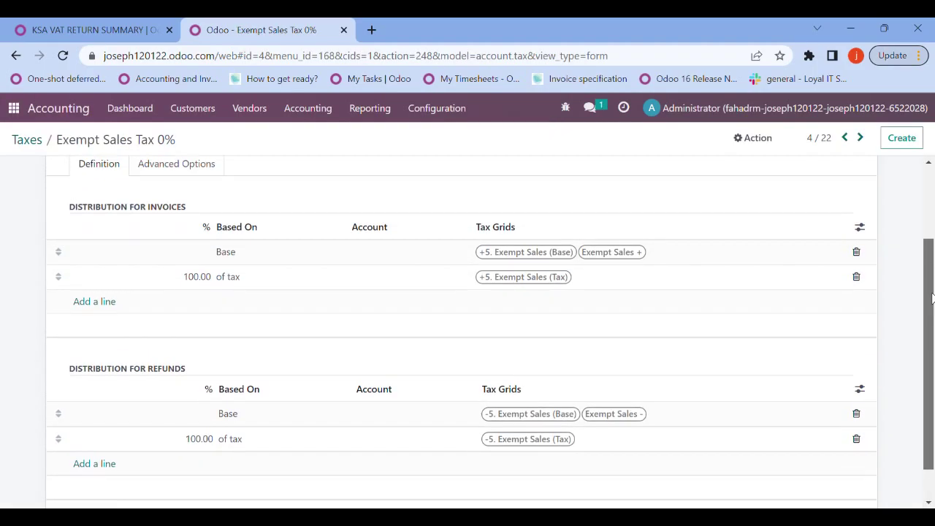
click(28, 141)
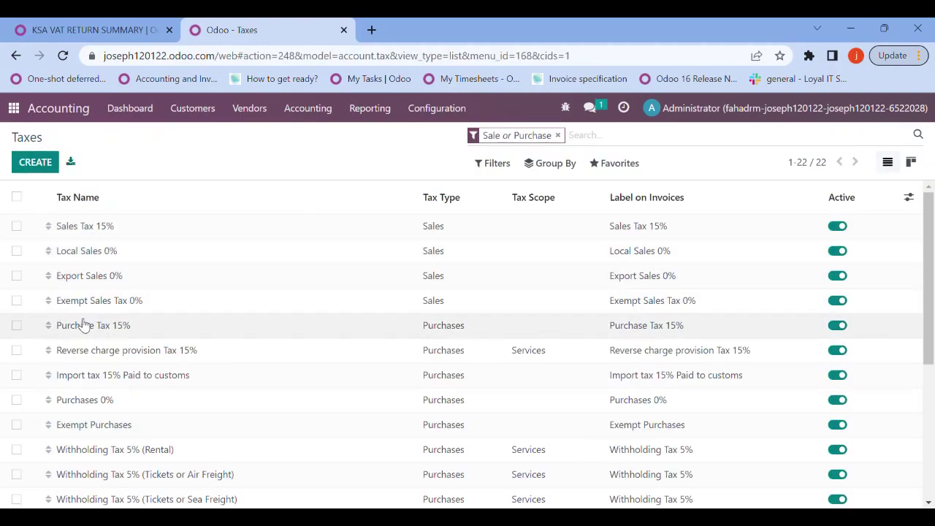
click(80, 325)
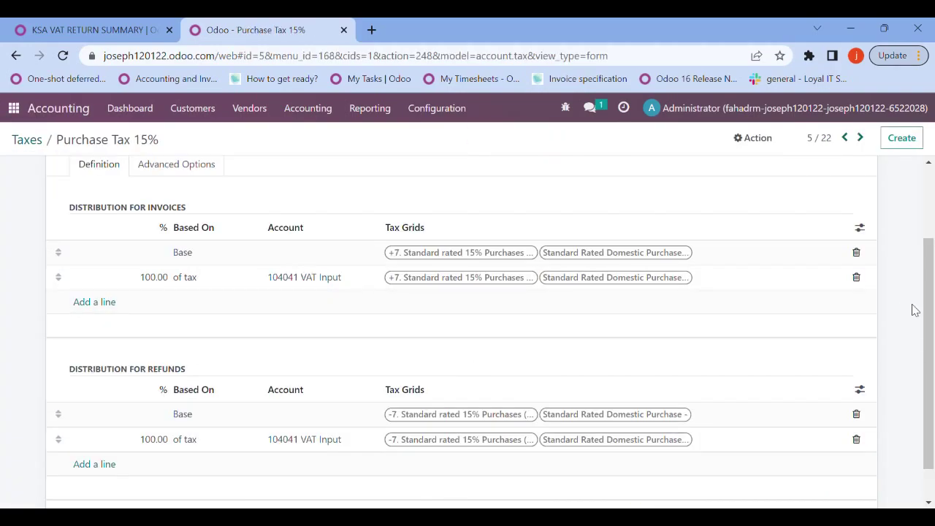
scroll(924, 321, down, 1)
scroll(928, 323, up, 1)
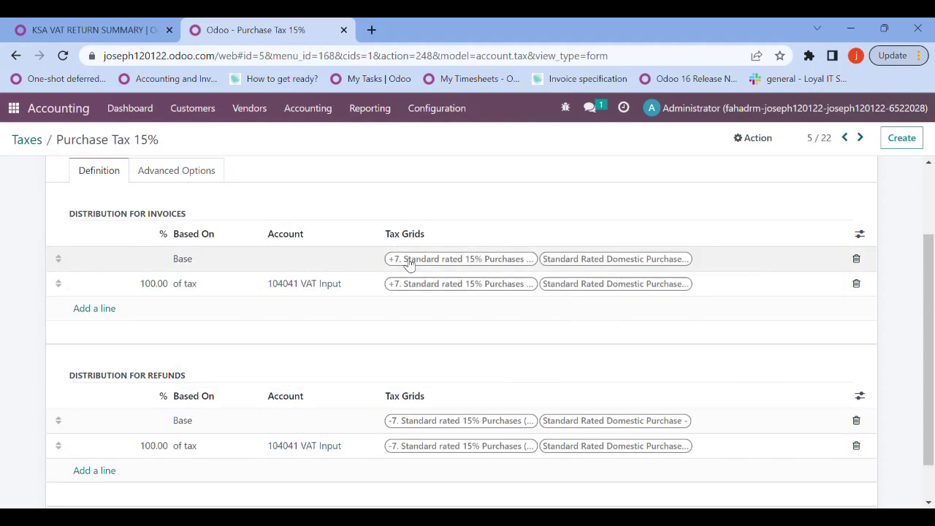
click(32, 143)
Step: Examine the KSA VAT RETURN SUMMARY module page down to the configuration lists of sales and purchase tax grids
click(85, 22)
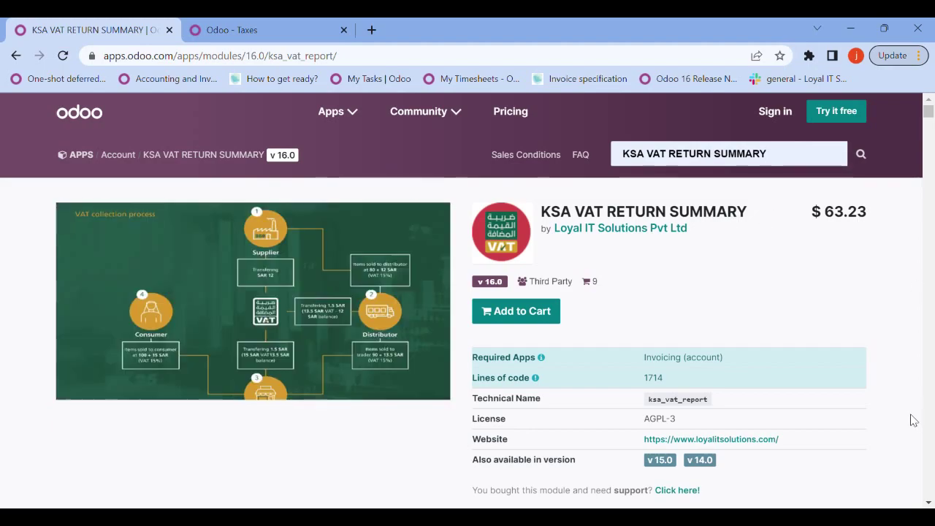
click(929, 503)
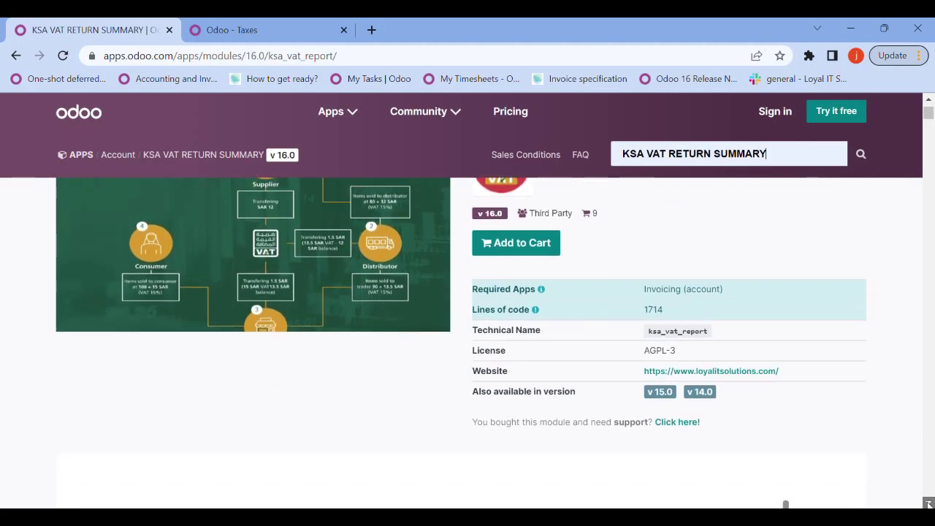
scroll(929, 502, down, 15)
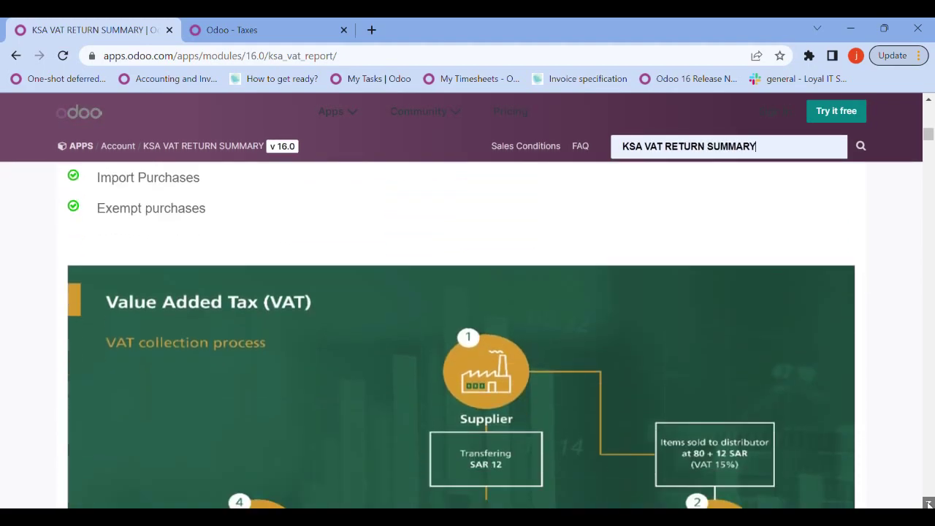
scroll(929, 503, down, 15)
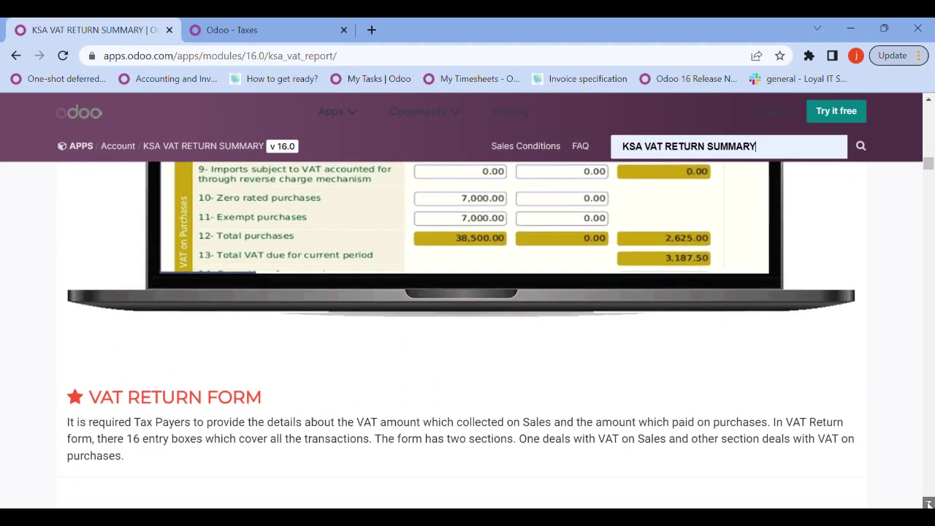
scroll(928, 503, down, 15)
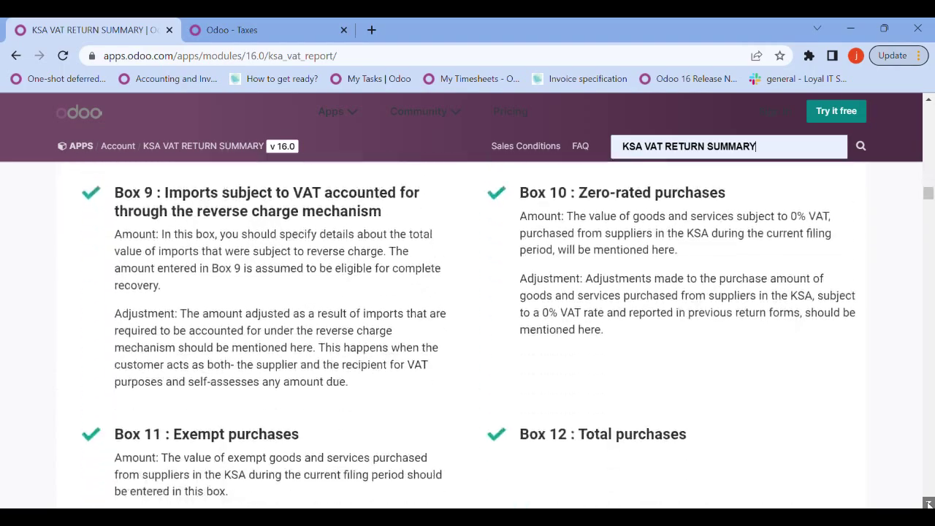
scroll(929, 502, down, 15)
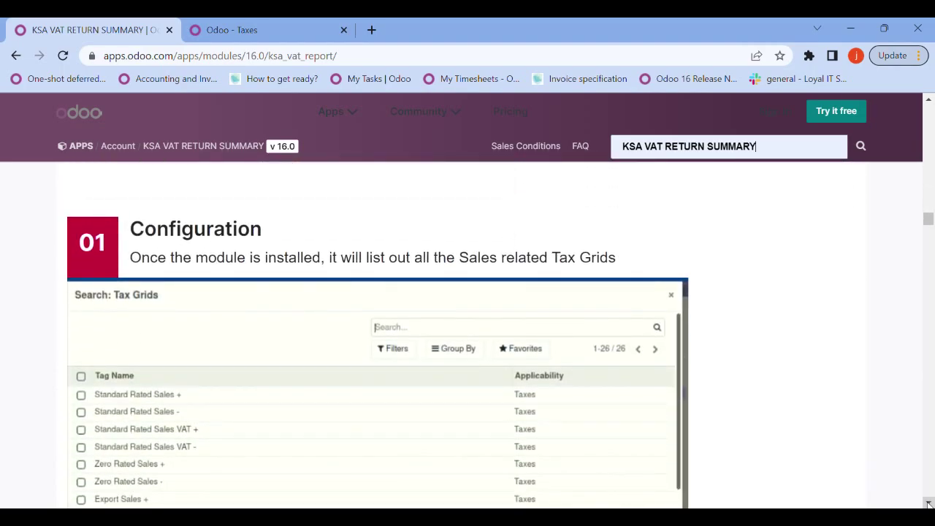
scroll(928, 503, down, 15)
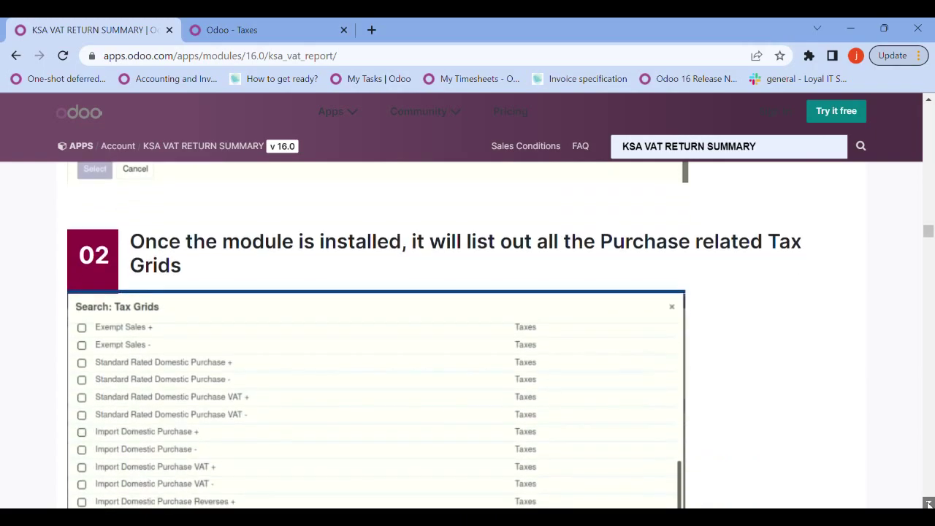
Step: Review the module's instructions for assigning standard rated, zero rated and export sales tax grids to invoice and credit note distributions
scroll(929, 503, down, 5)
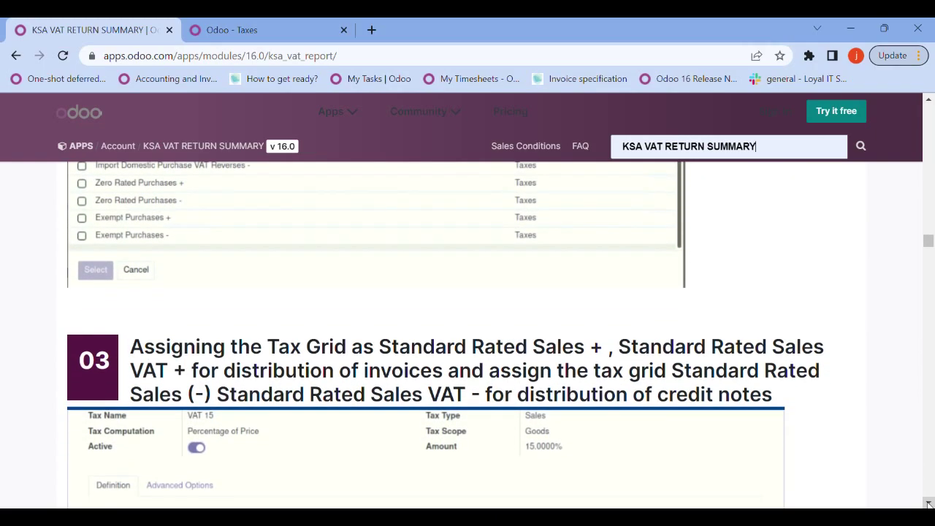
scroll(929, 503, down, 10)
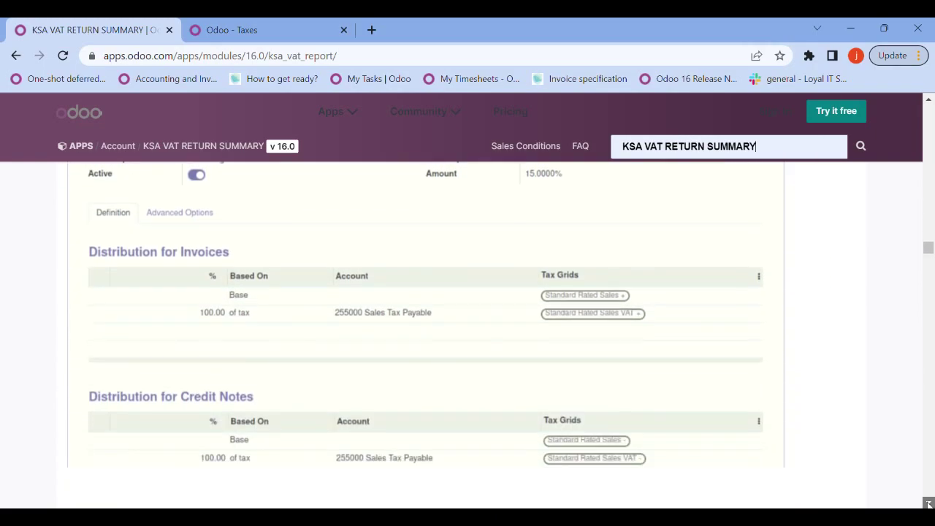
scroll(928, 503, down, 1)
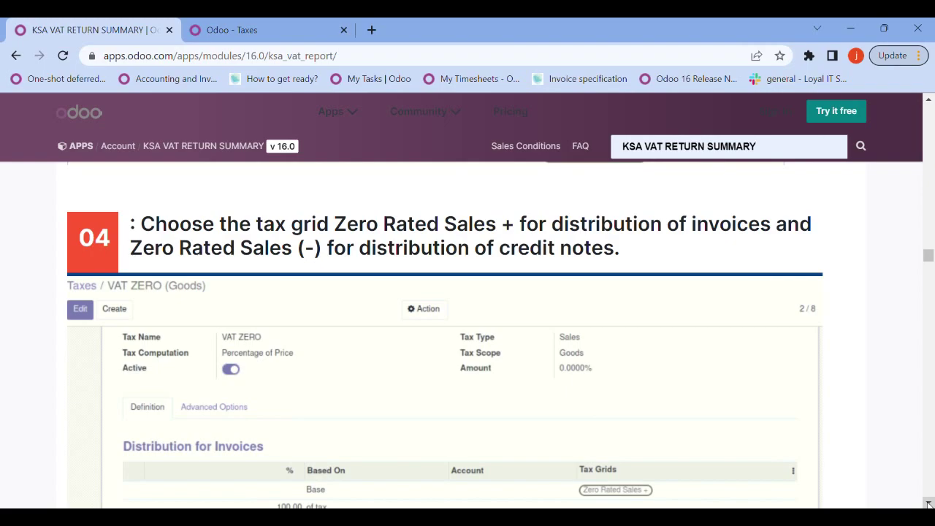
scroll(929, 503, down, 3)
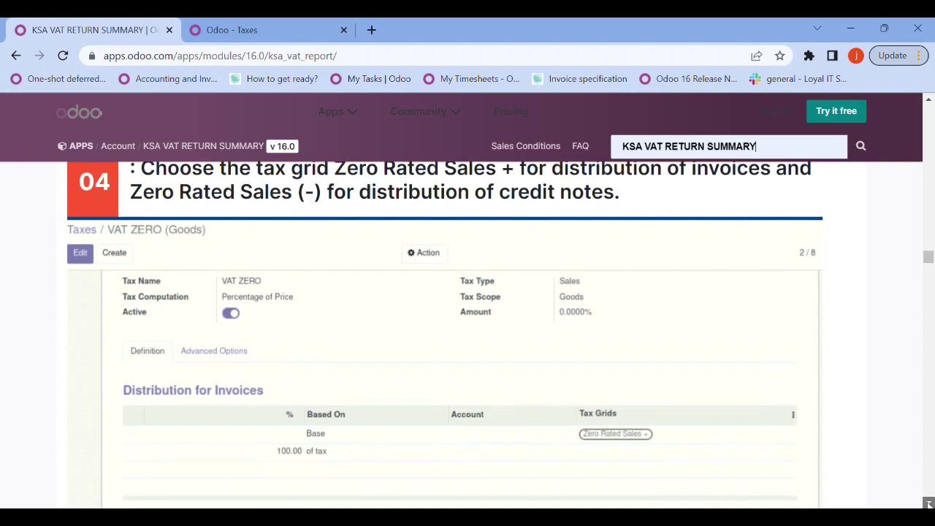
scroll(929, 504, down, 3)
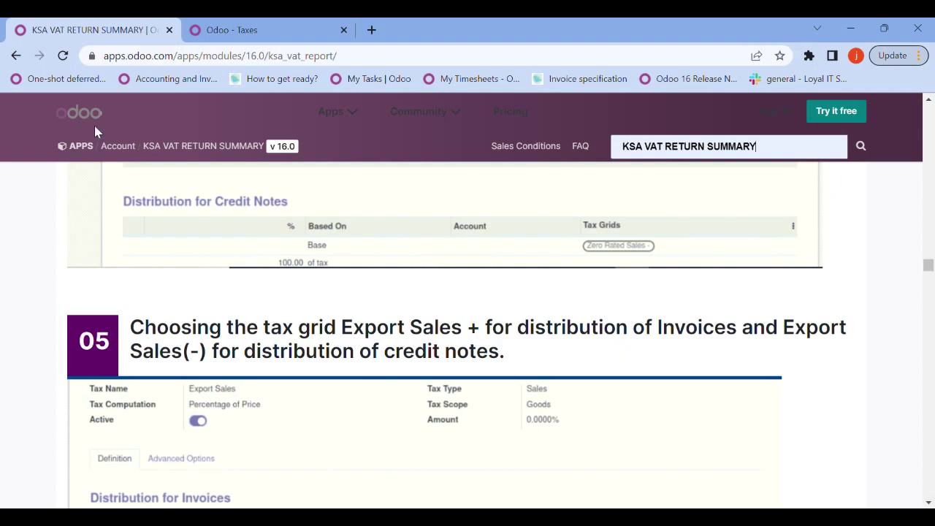
Step: Switch back to the Odoo database and print the KSA VAT report for the company El Shai
click(252, 30)
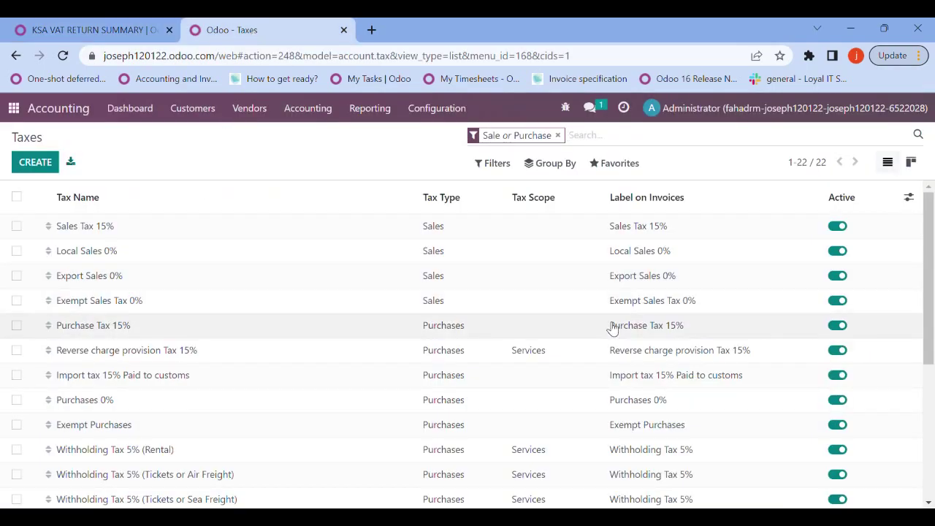
drag(932, 298, 929, 270)
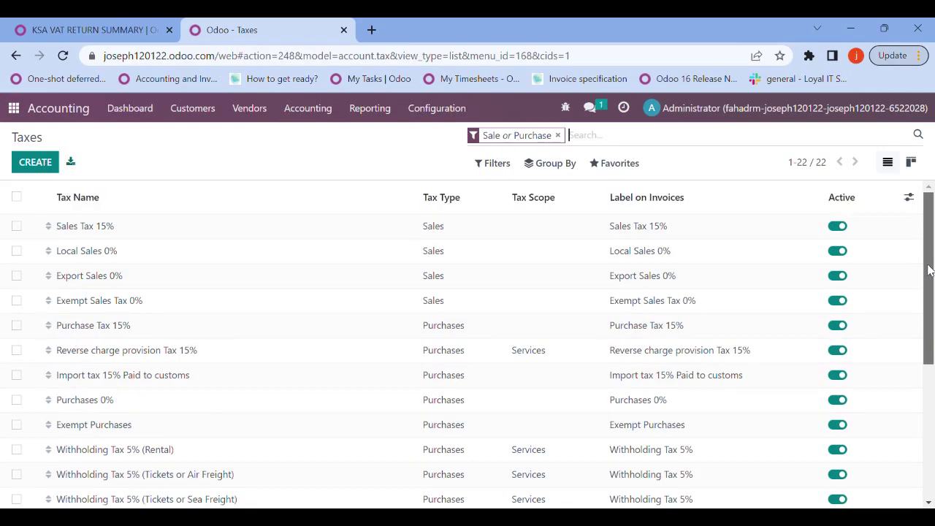
click(387, 117)
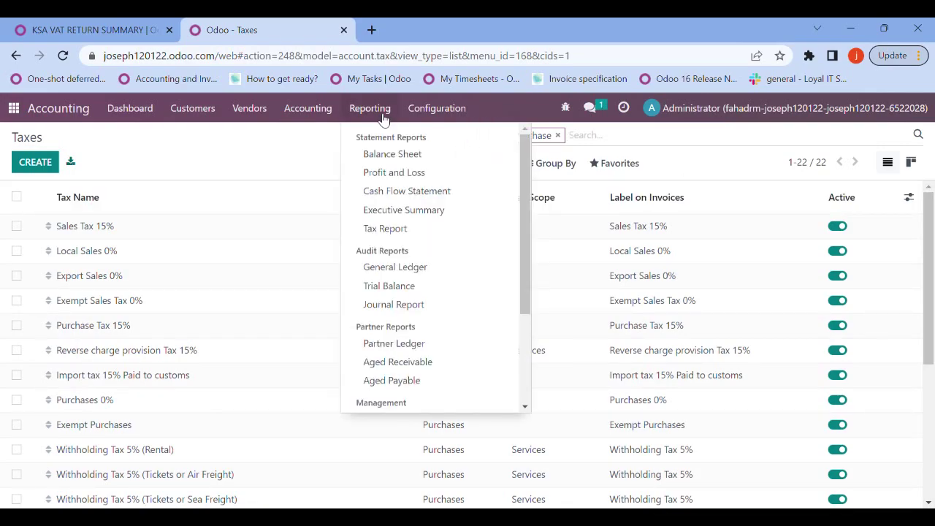
scroll(497, 278, down, 2)
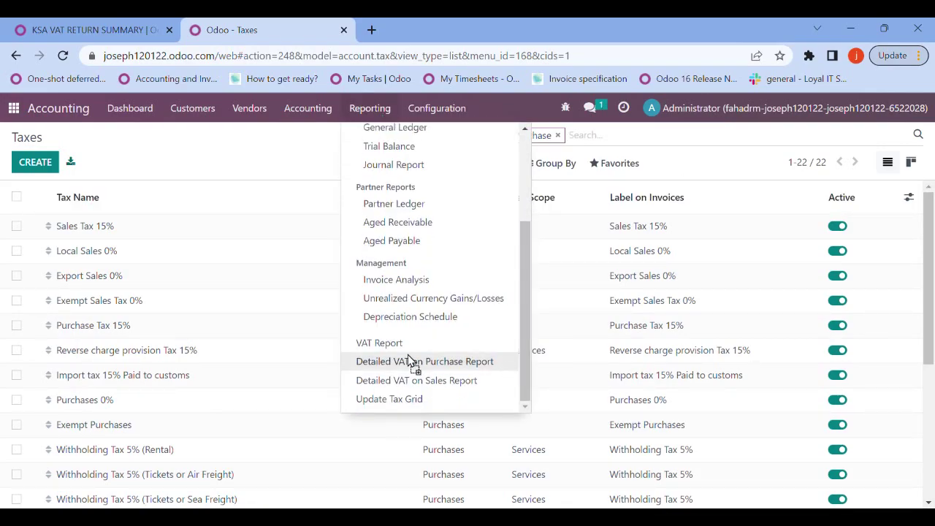
click(515, 342)
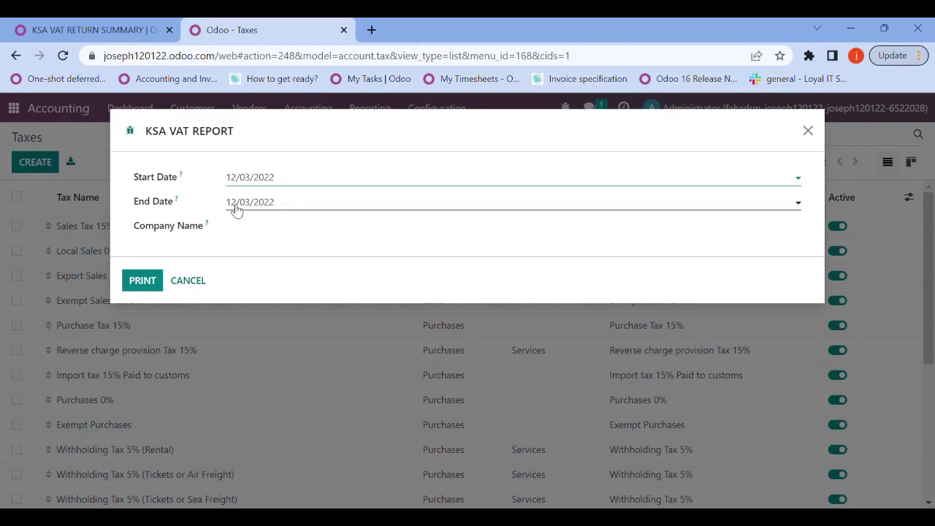
click(242, 231)
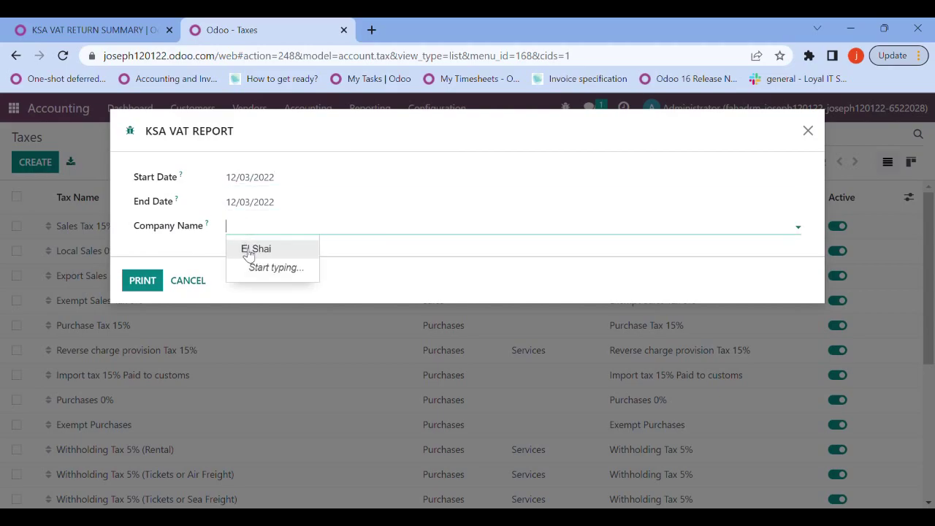
click(252, 250)
click(143, 281)
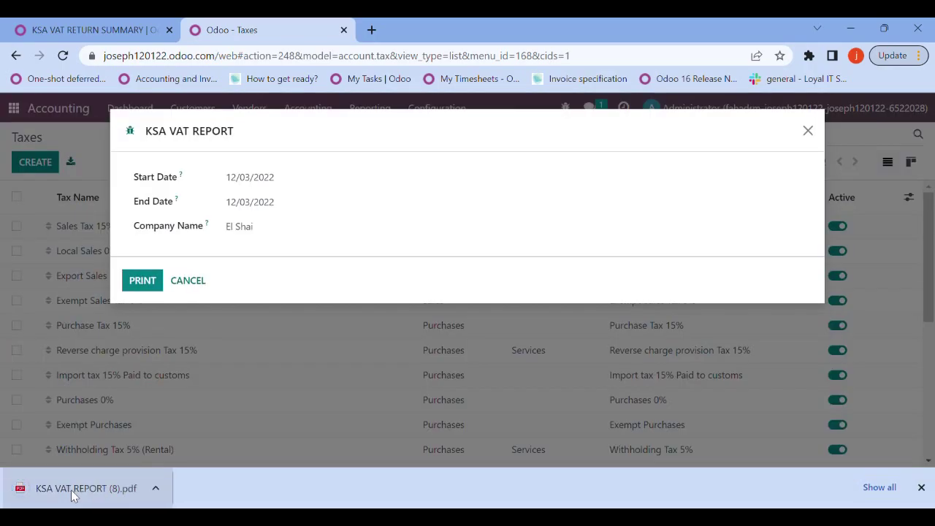
Step: View the downloaded VAT return PDF, then close it and dismiss the KSA VAT report dialog
click(71, 489)
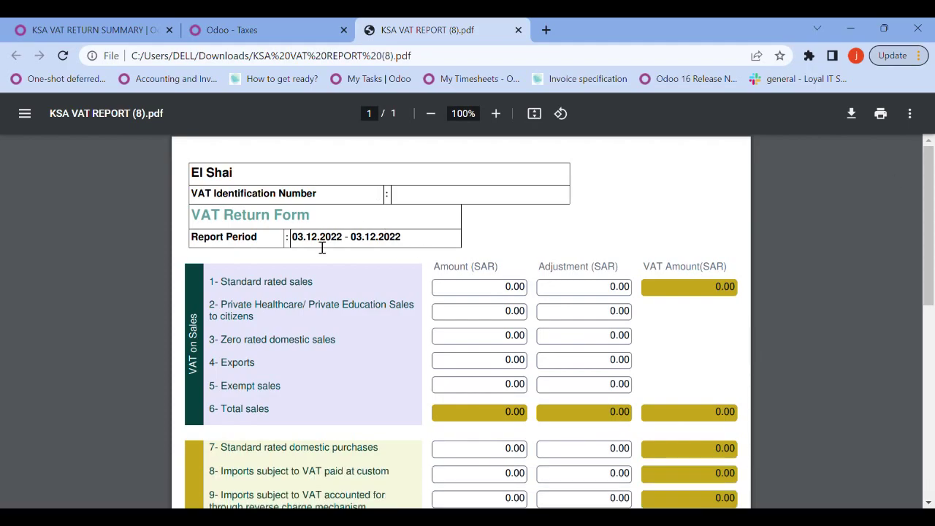
mouse_move(932, 194)
mouse_down()
mouse_move(932, 416)
mouse_move(931, 179)
mouse_up()
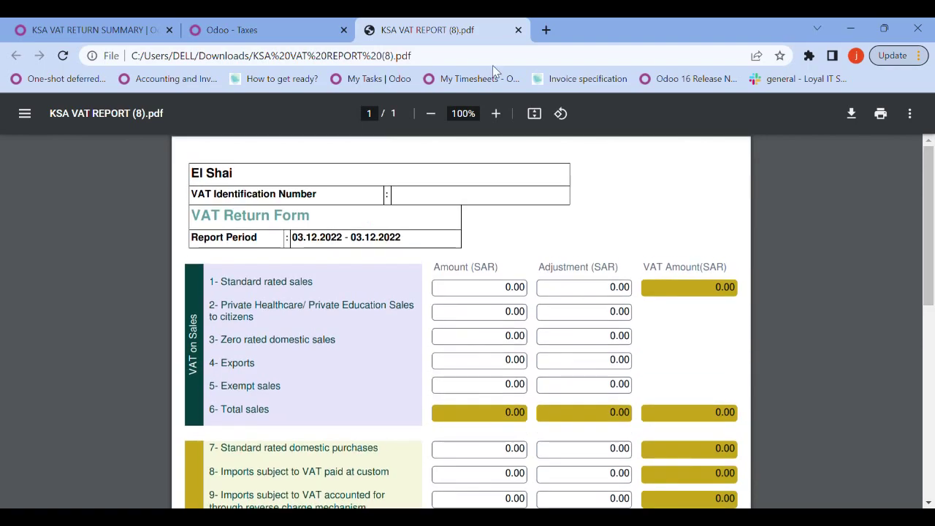
click(518, 30)
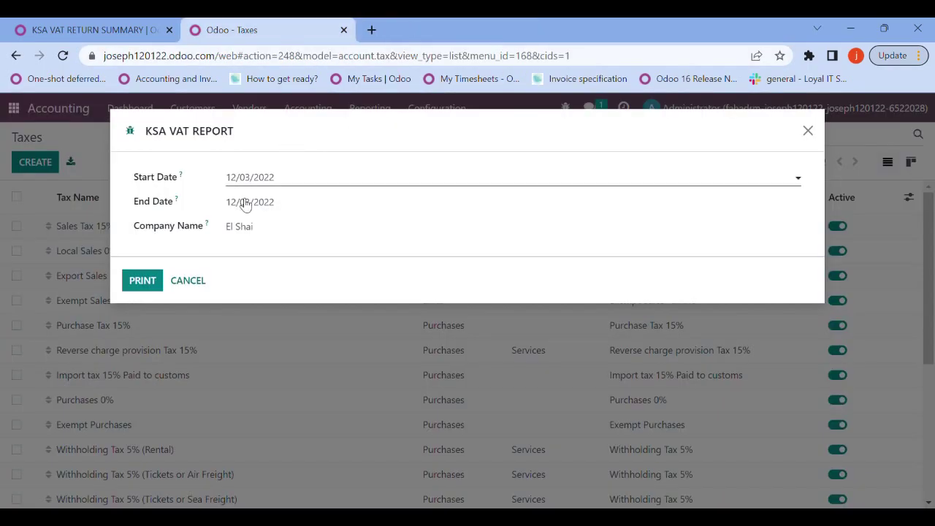
click(204, 280)
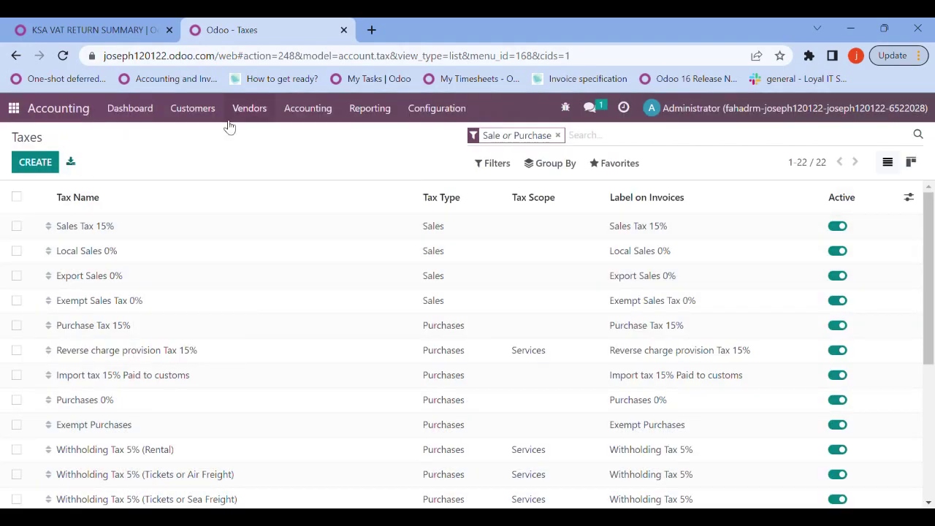
Step: Open Apple's draft customer invoice from the invoice list and inspect its lines
click(206, 111)
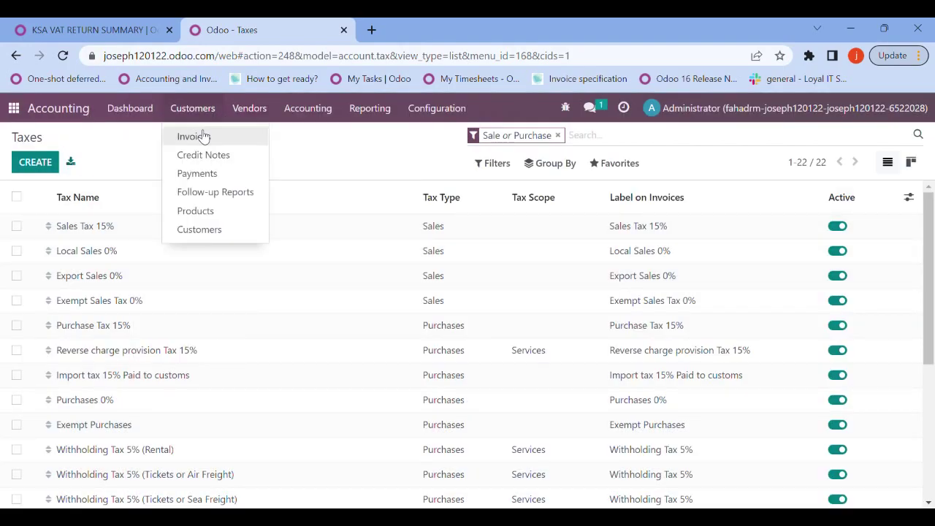
click(194, 136)
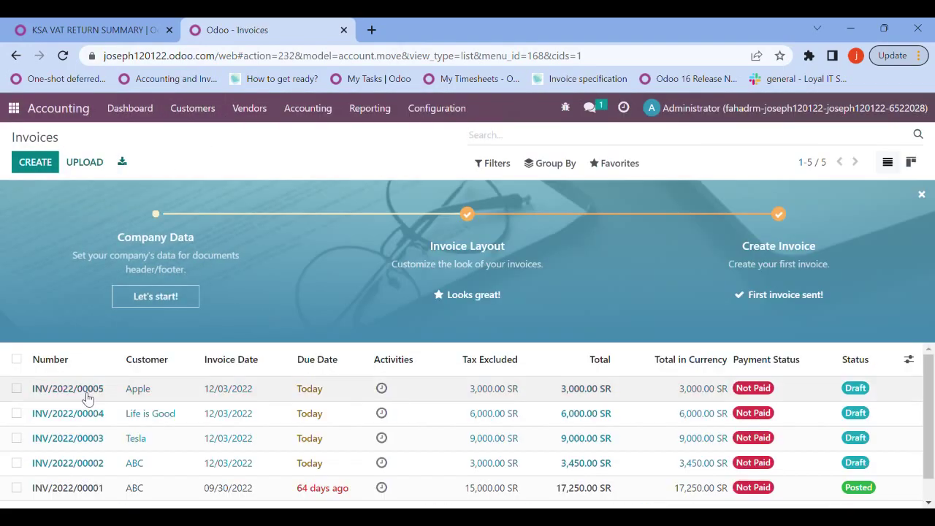
scroll(928, 424, down, 1)
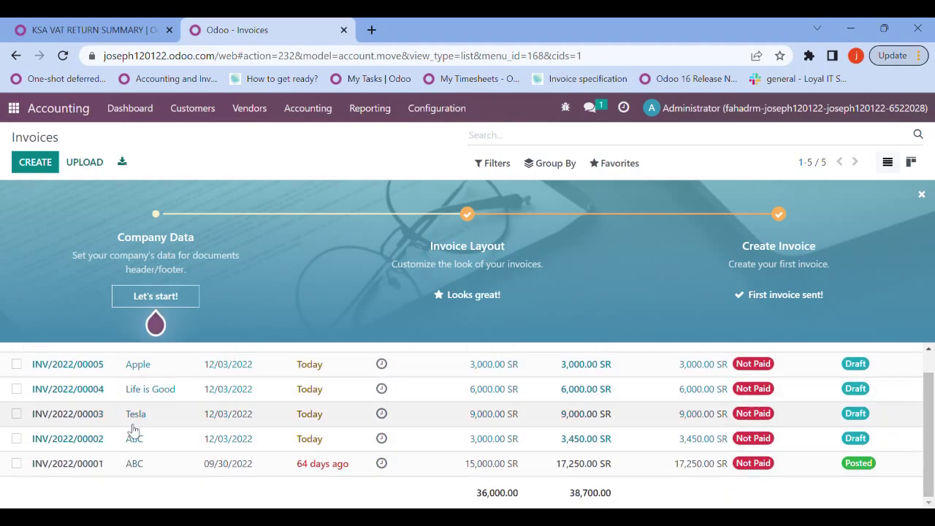
click(141, 373)
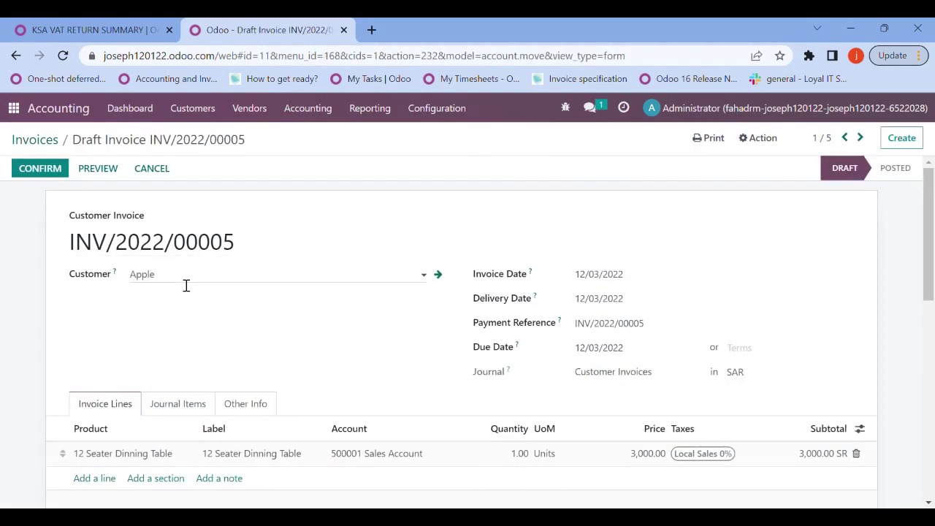
drag(928, 209, 925, 267)
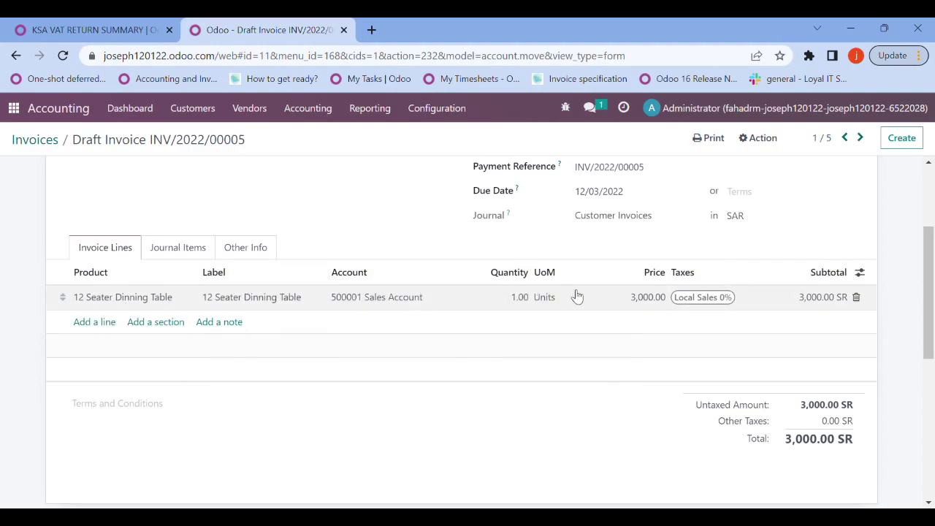
Step: Remove the Local Sales 0% tax from the 12 Seater Dinning Table line and select it again
click(715, 308)
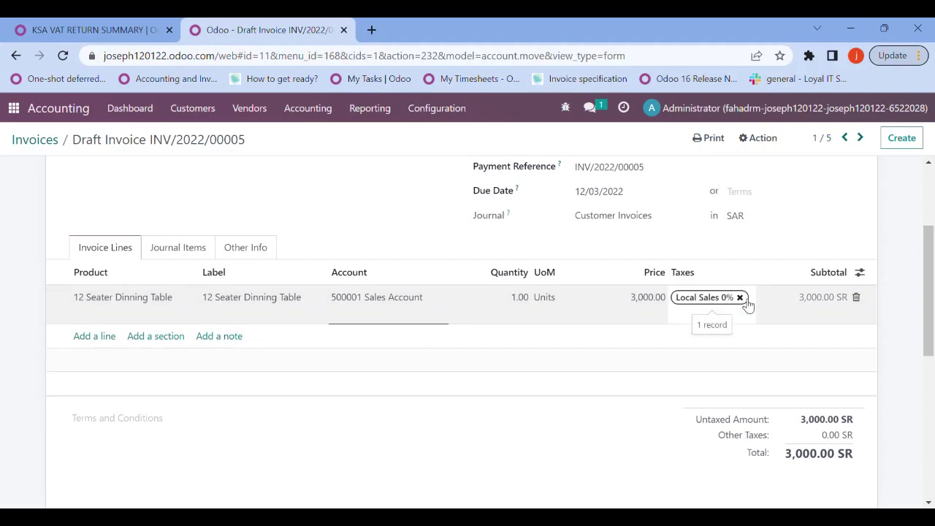
click(745, 300)
click(727, 308)
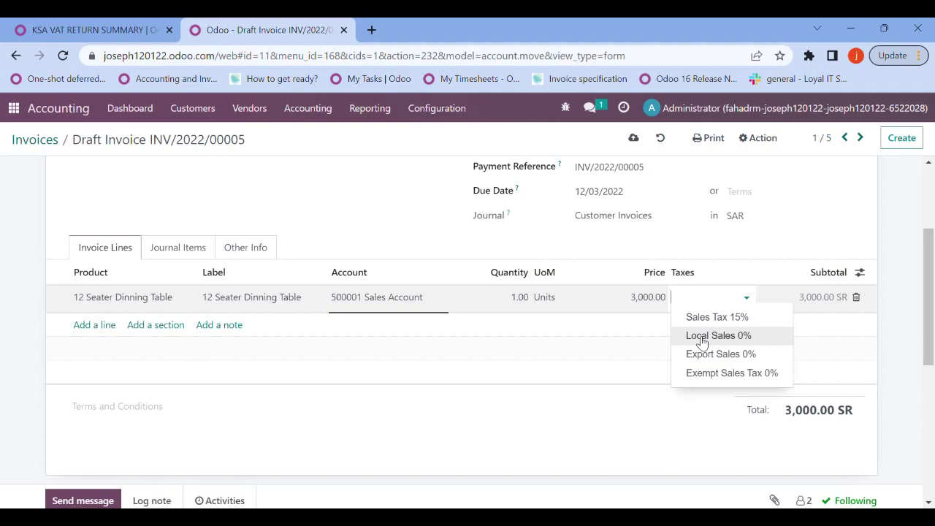
click(701, 337)
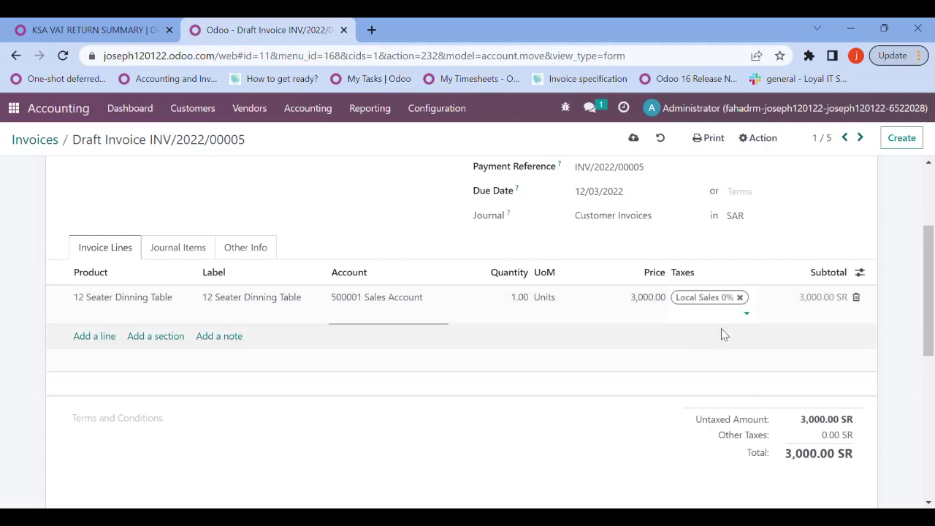
Step: Confirm Apple's draft invoice and return to the list of invoices
scroll(925, 303, up, 3)
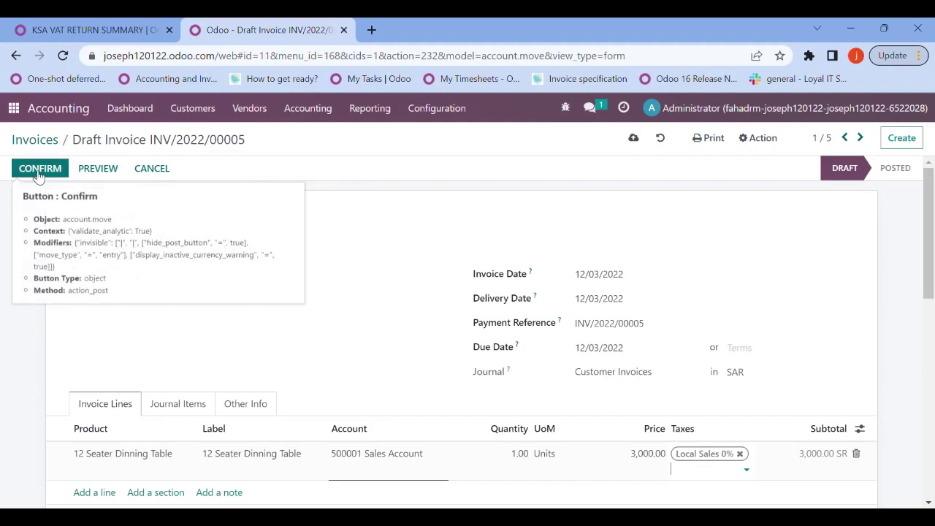
click(32, 172)
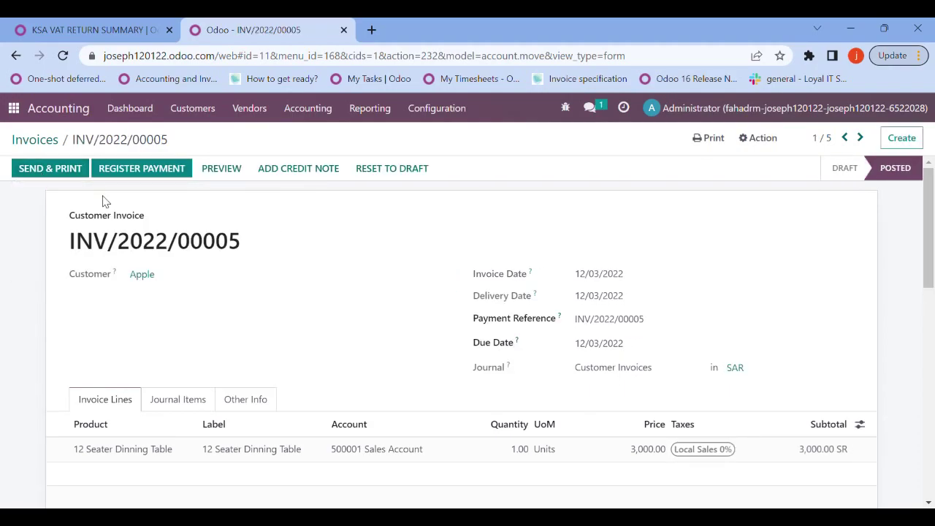
click(51, 141)
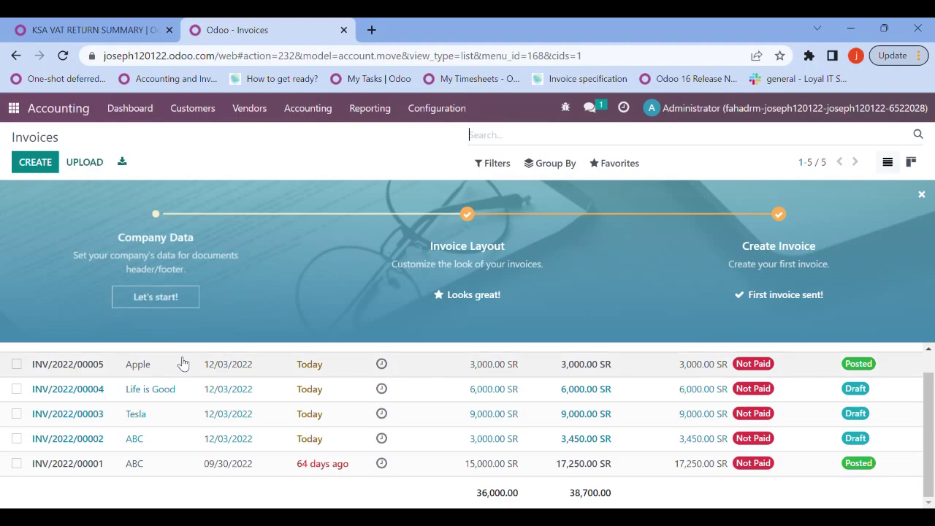
Step: Confirm the draft customer invoice for Life is Good and return to the list of invoices
click(268, 395)
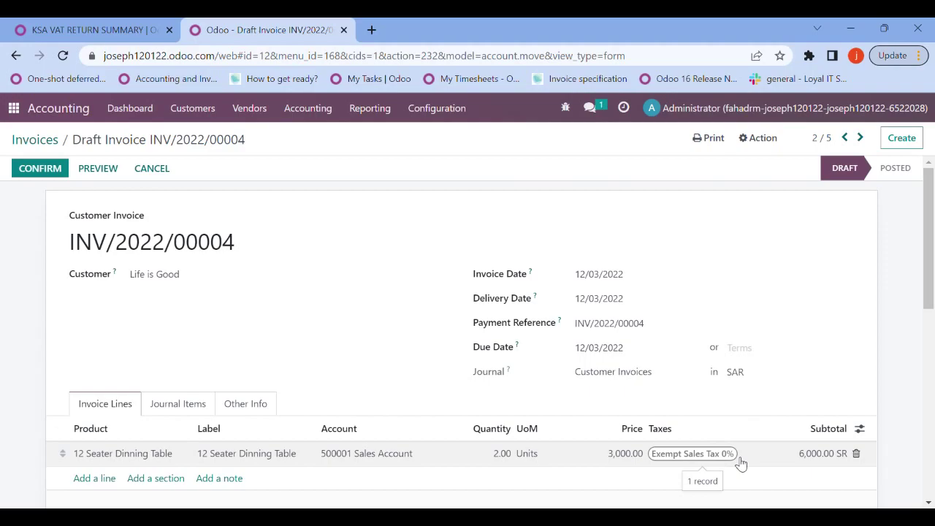
click(57, 174)
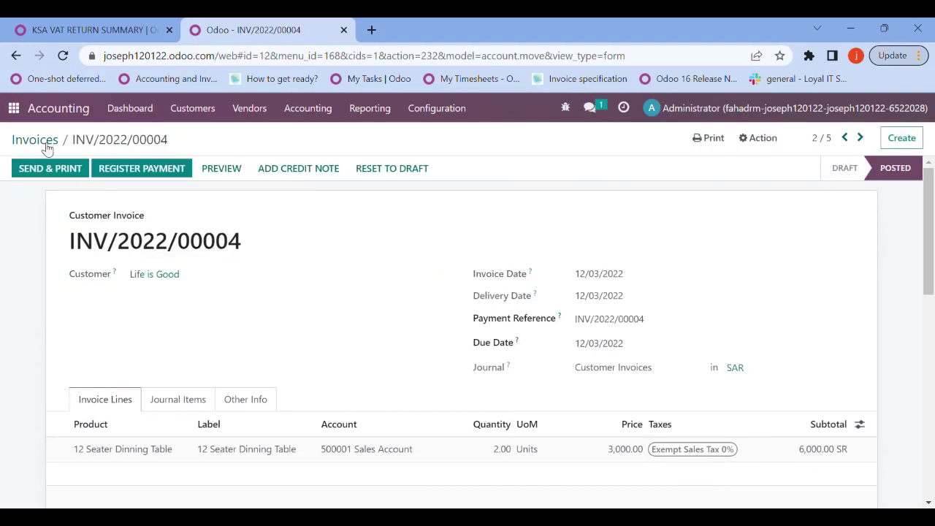
click(46, 146)
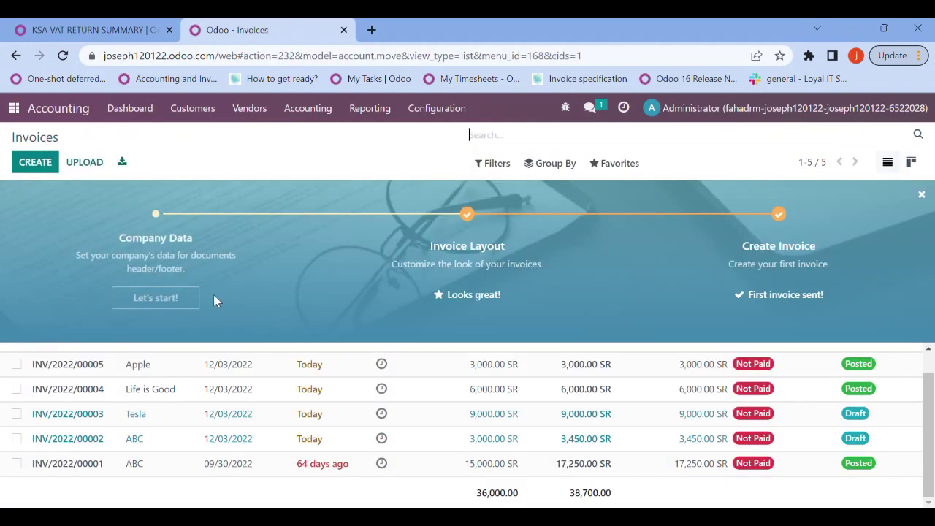
Step: Confirm Tesla's draft customer invoice carrying the Export Sales 0% tax and return to the invoice list
click(242, 420)
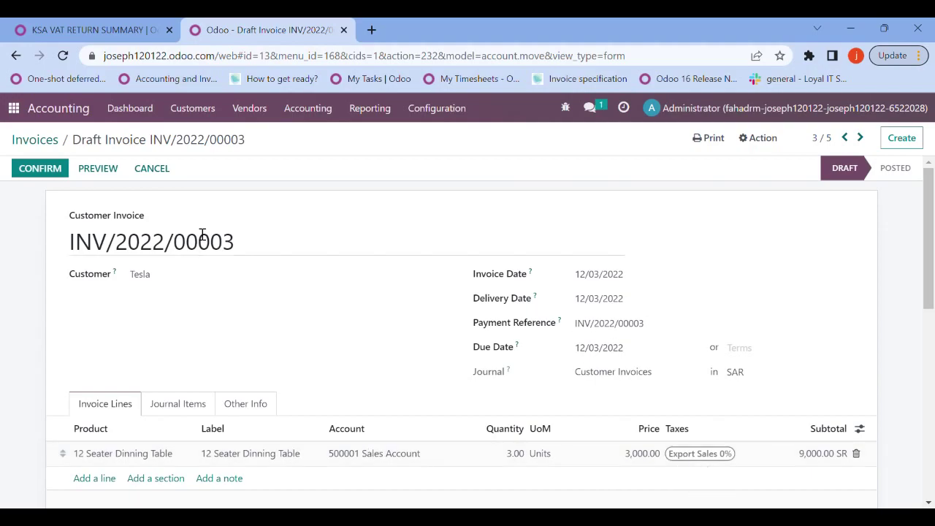
click(33, 167)
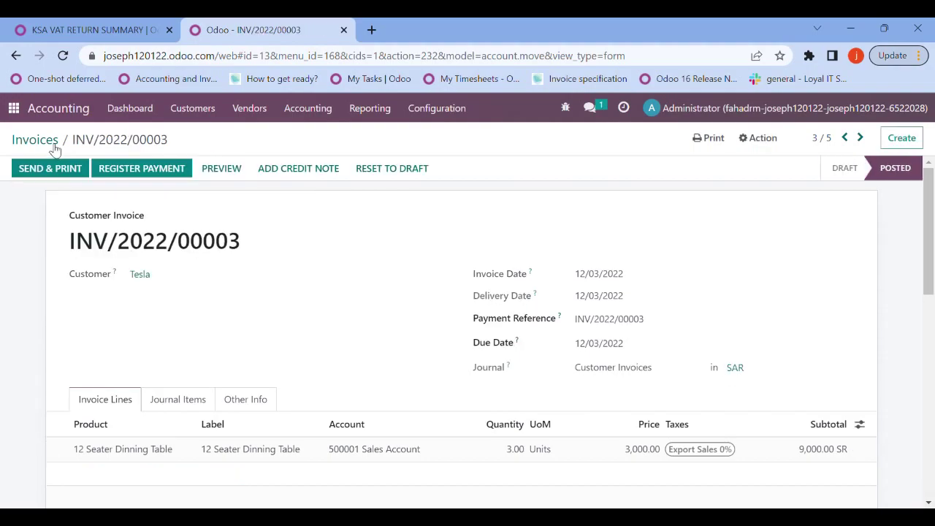
click(36, 140)
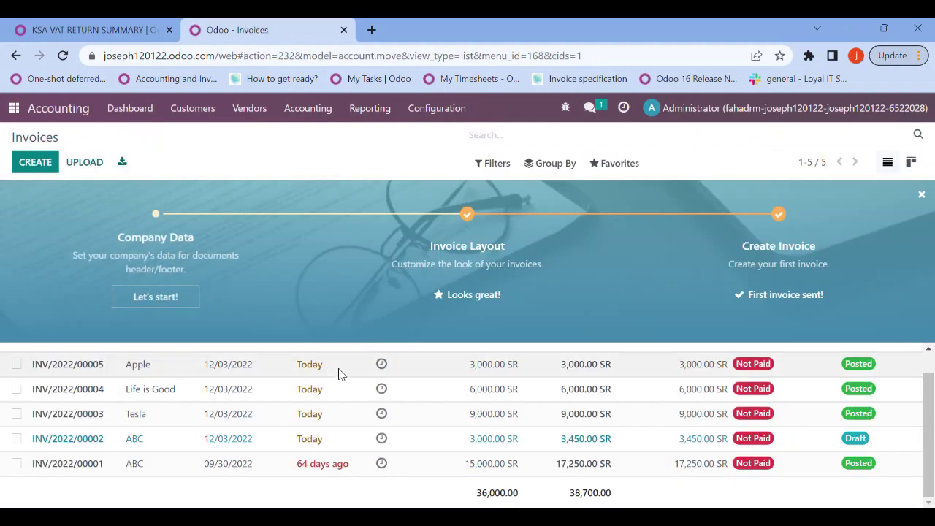
Step: Open ABC's draft customer invoice, check the tax on its line, and confirm it
click(255, 444)
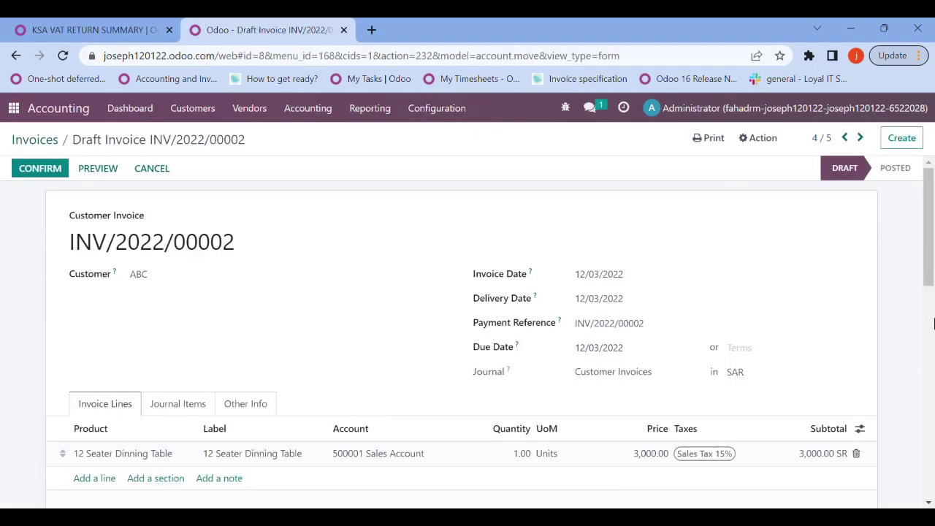
scroll(930, 296, down, 1)
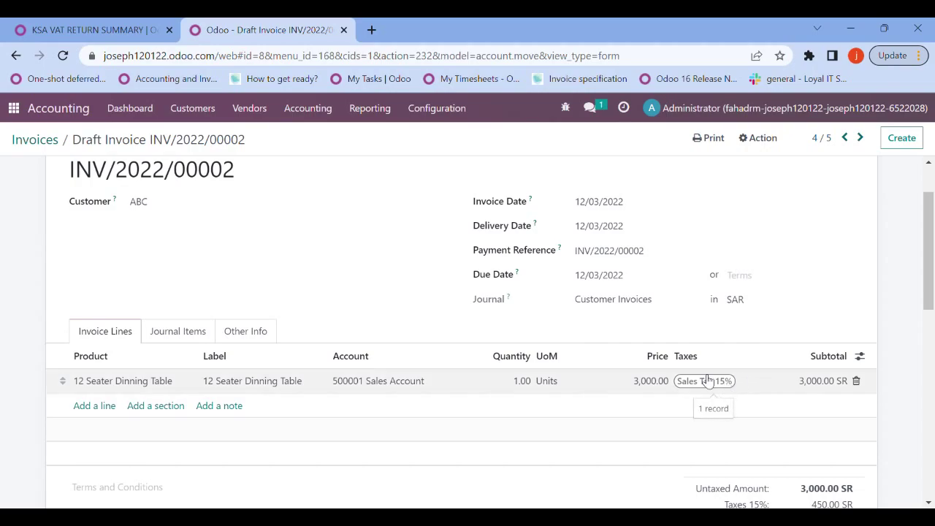
scroll(929, 256, up, 1)
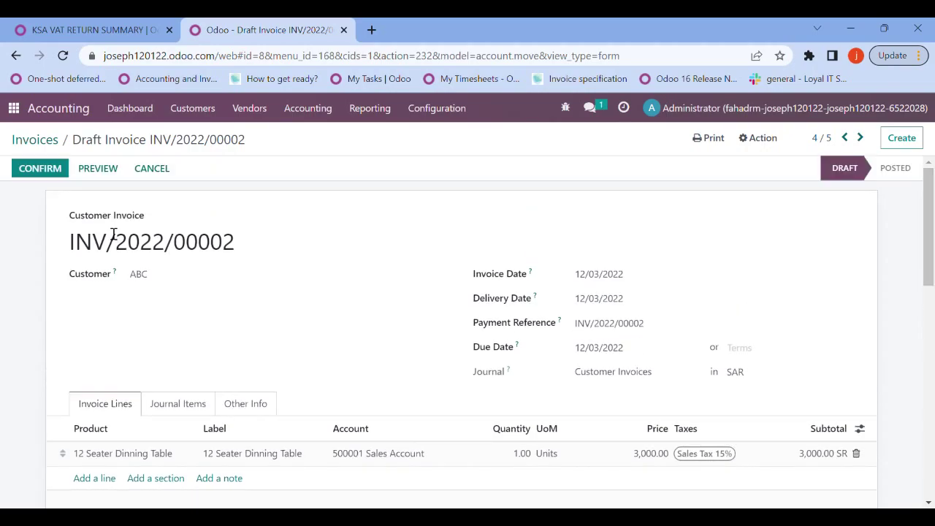
click(51, 171)
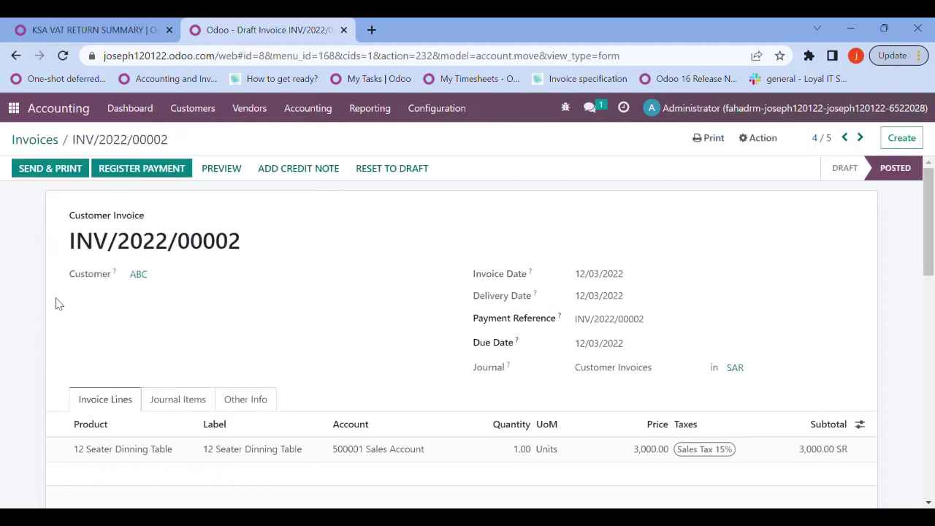
Step: Open ABC's draft customer credit note, review its line and tax, and confirm it
click(198, 111)
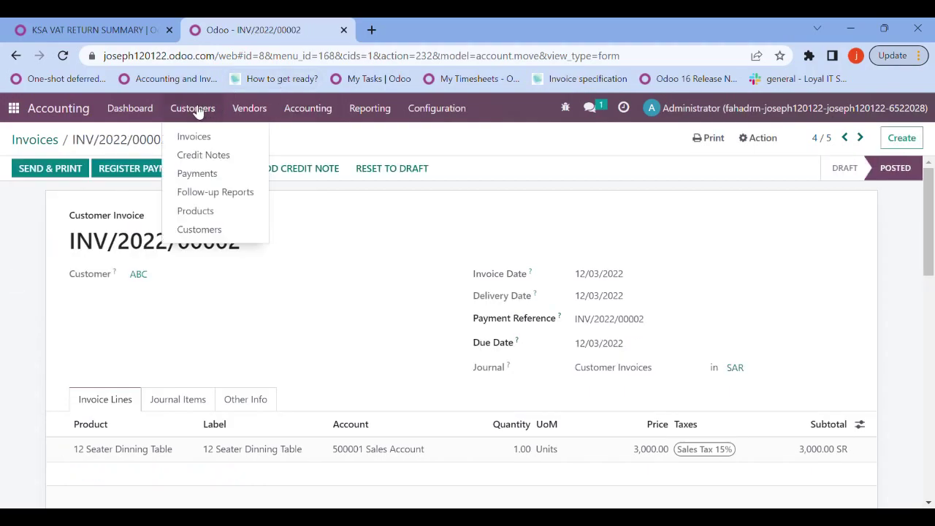
click(197, 156)
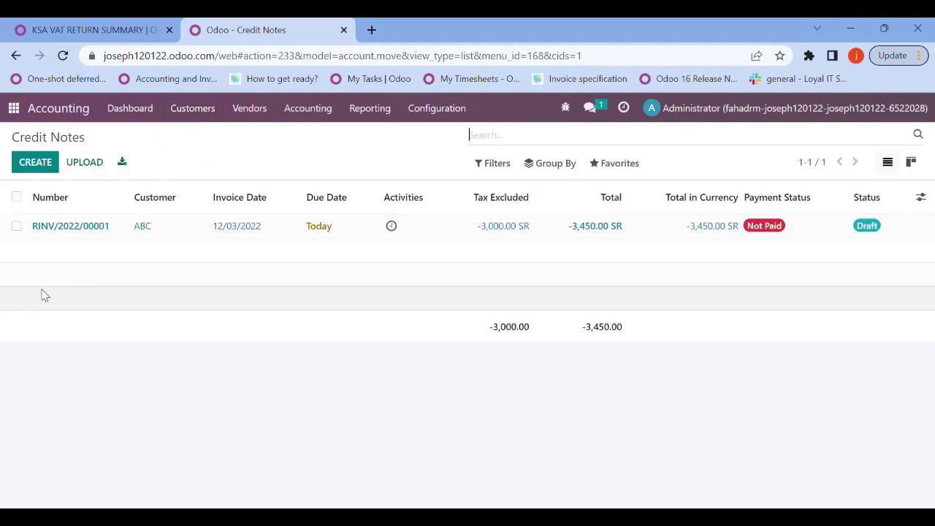
click(121, 229)
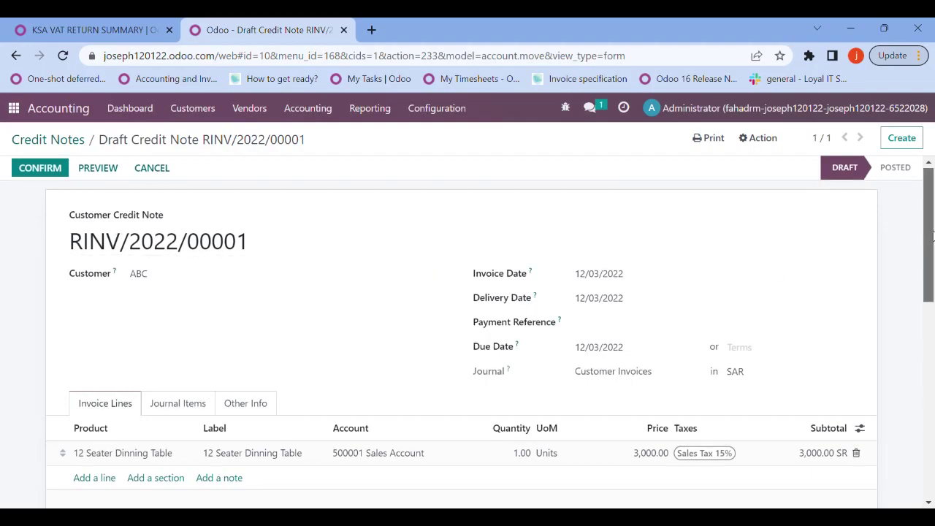
drag(931, 233, 932, 282)
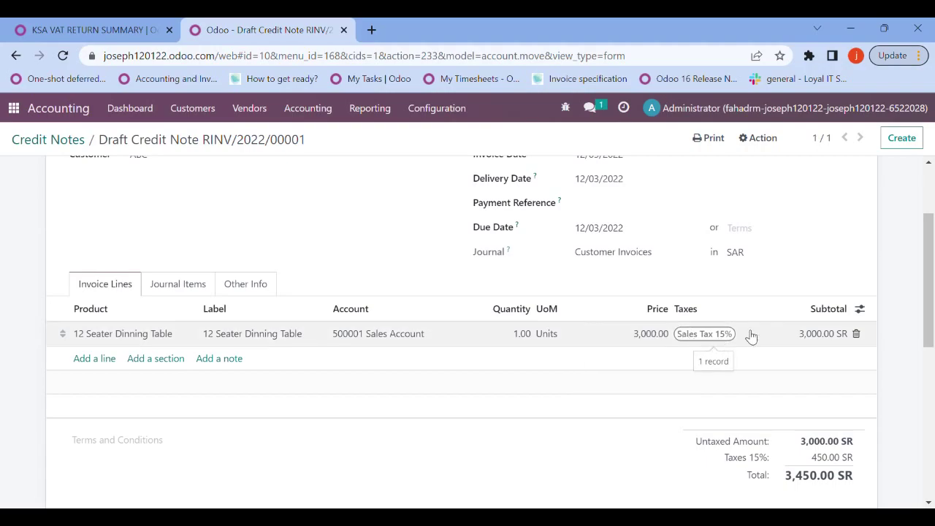
scroll(933, 321, up, 3)
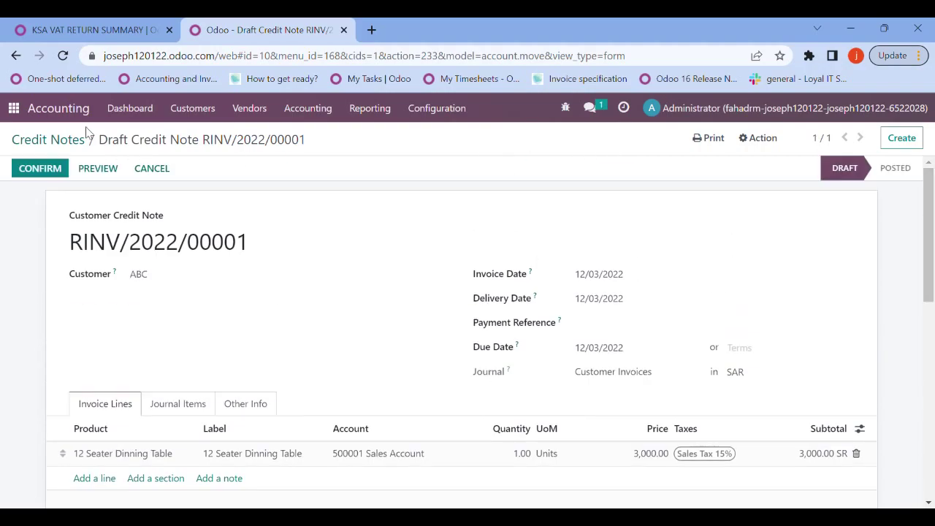
click(34, 171)
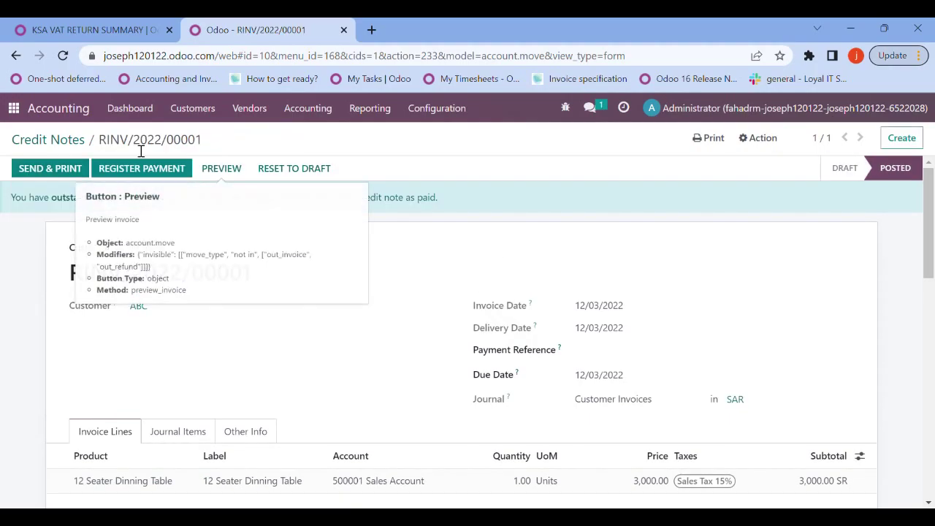
Step: Open the vendor bills, review and confirm the draft bill from Jostens, and return to the bill list
click(249, 112)
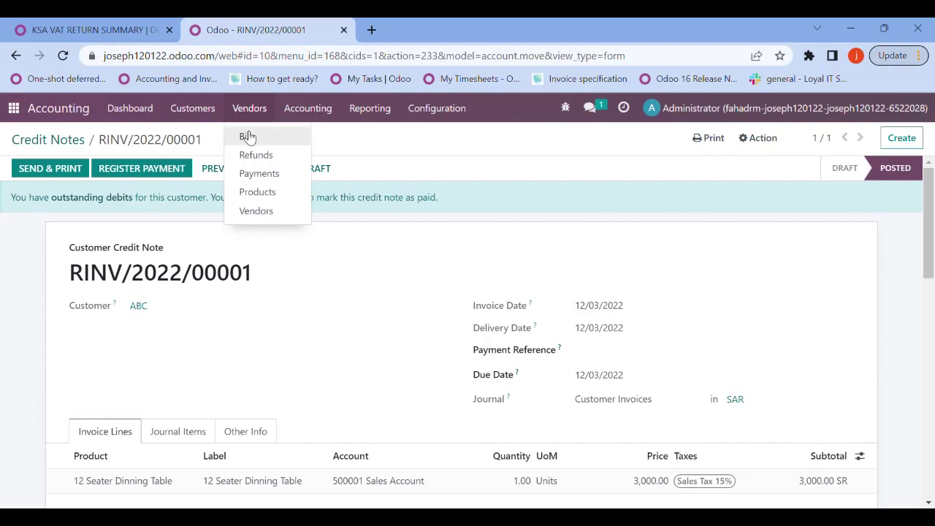
click(249, 137)
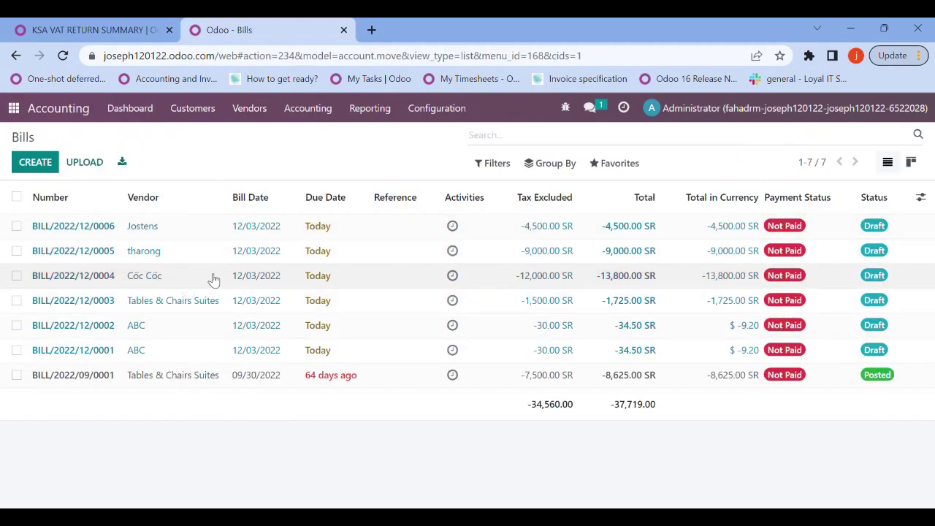
mouse_move(188, 214)
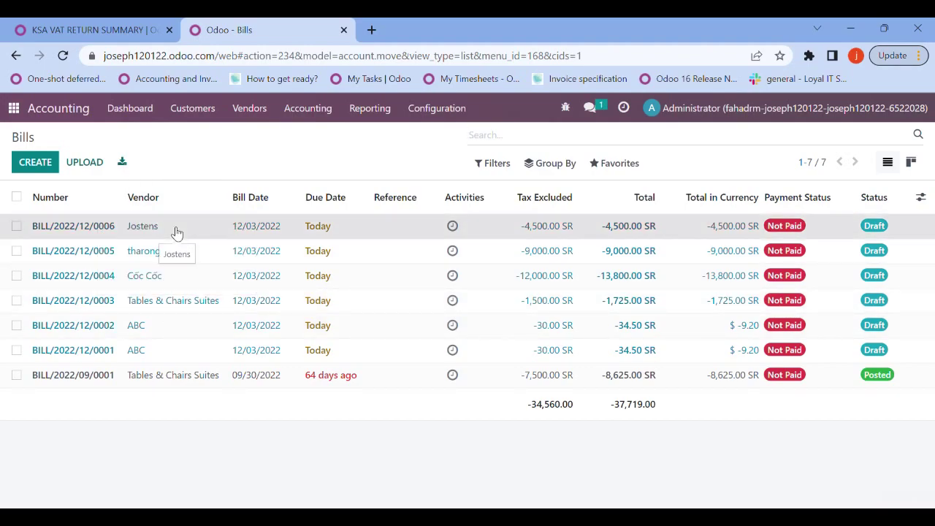
click(176, 232)
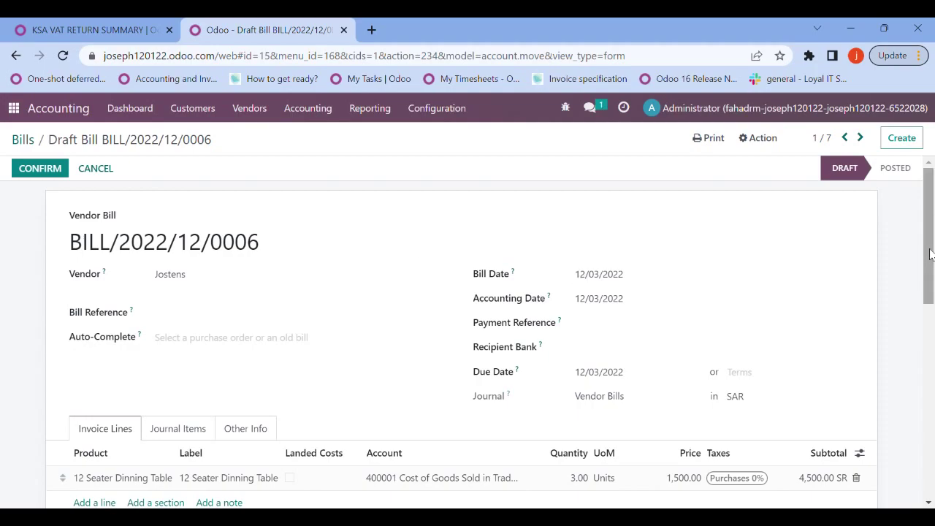
drag(930, 254, 930, 290)
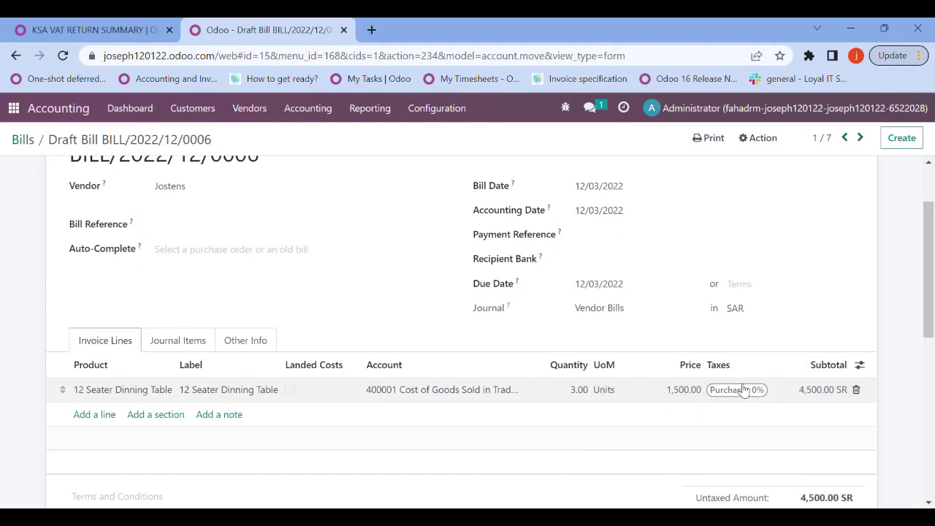
drag(930, 263, 930, 223)
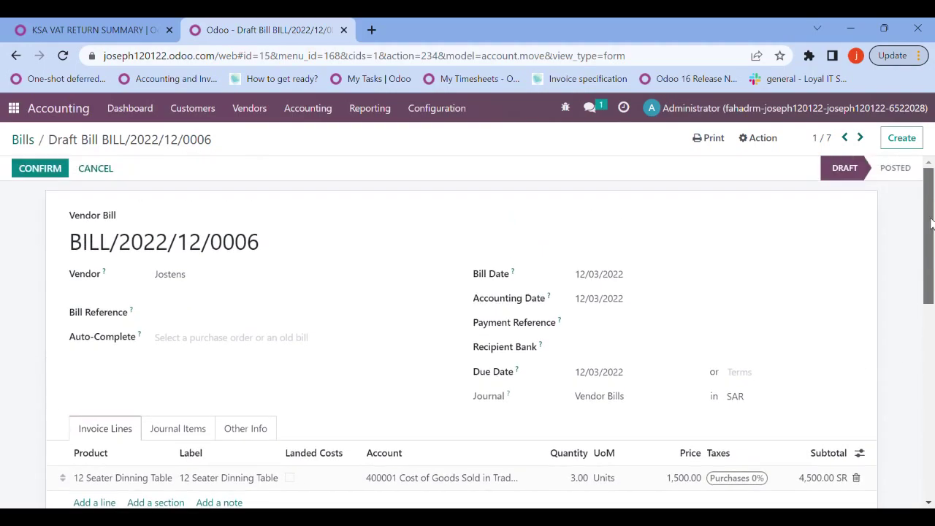
click(25, 167)
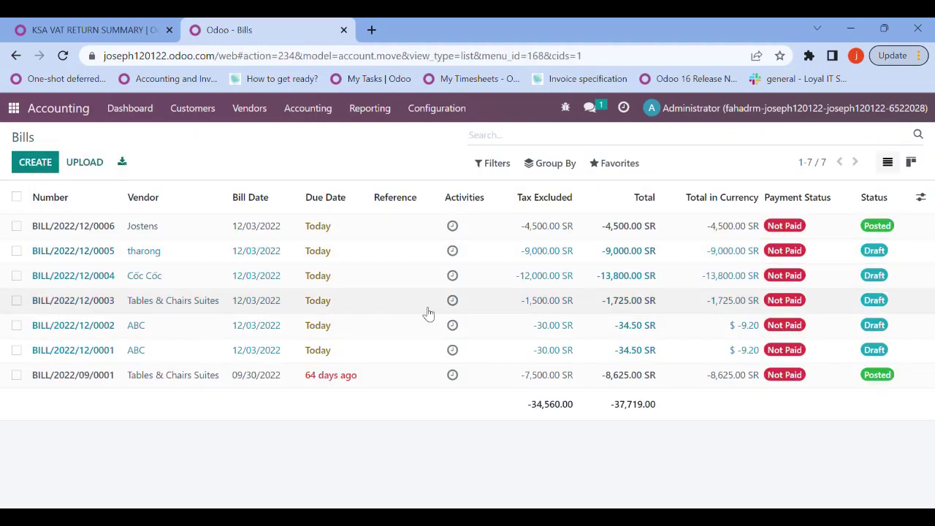
Step: Review and confirm the 9,000.00 SR draft vendor bill with the Exempt Purchases tax, and return to the bill list
click(407, 261)
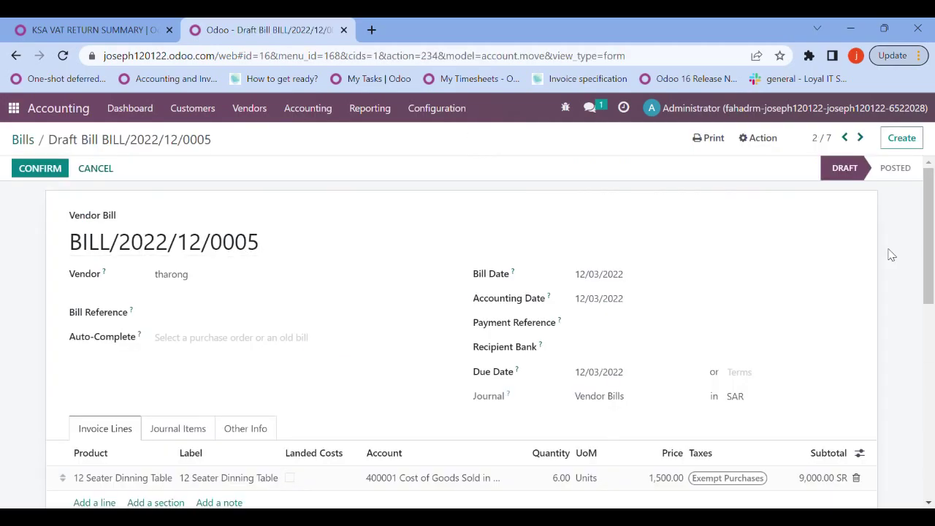
drag(931, 212, 931, 220)
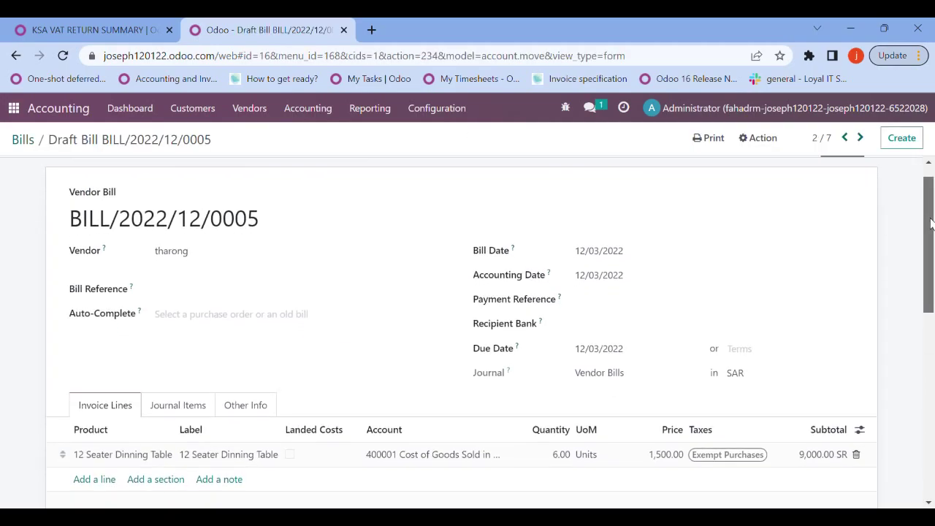
scroll(928, 219, down, 1)
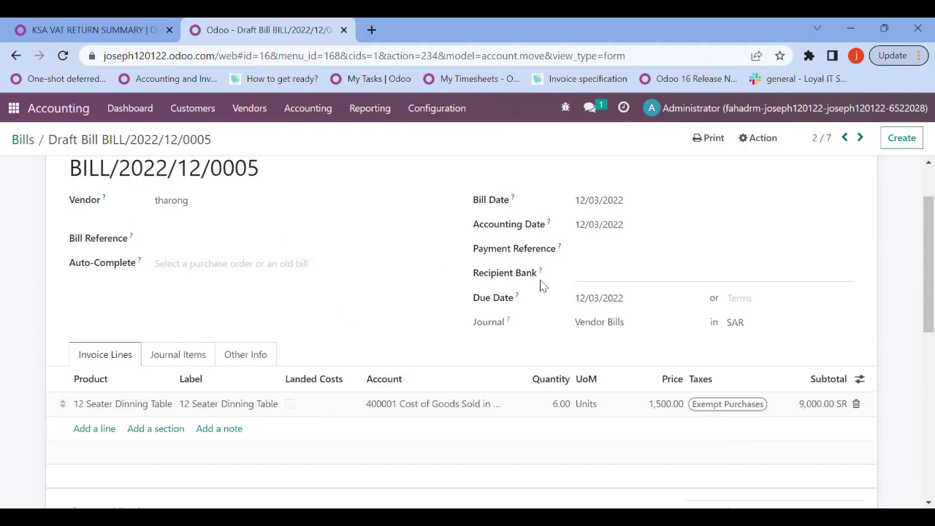
scroll(932, 216, up, 1)
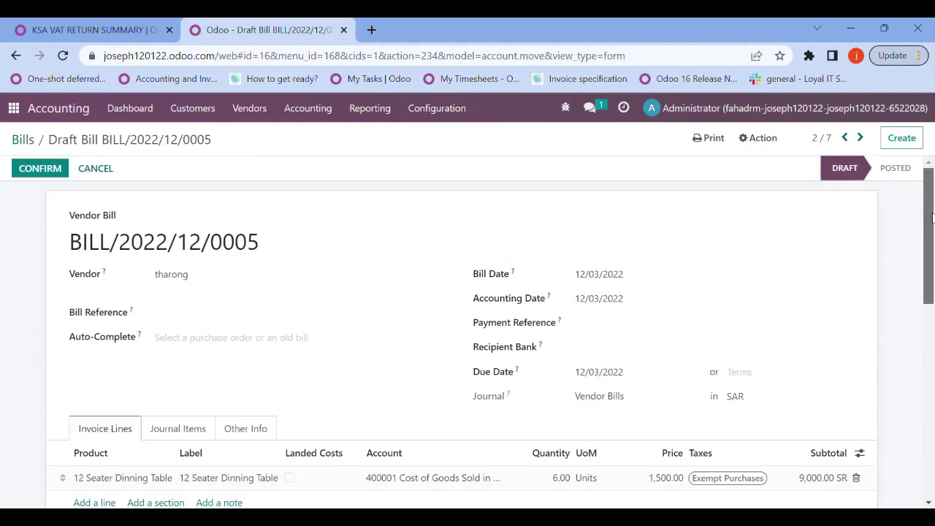
click(29, 168)
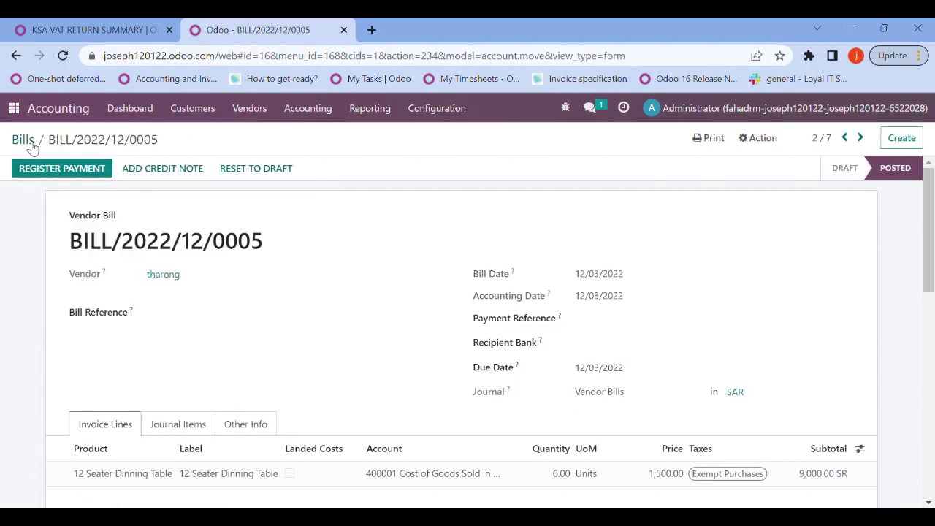
click(32, 140)
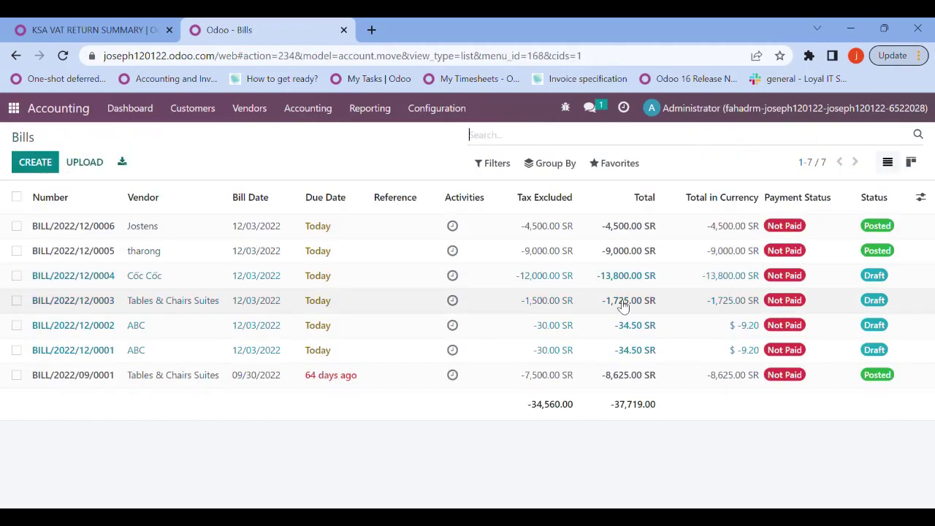
Step: Review and confirm the draft vendor bill from Cốc Cốc, and return to the list of bills
click(605, 284)
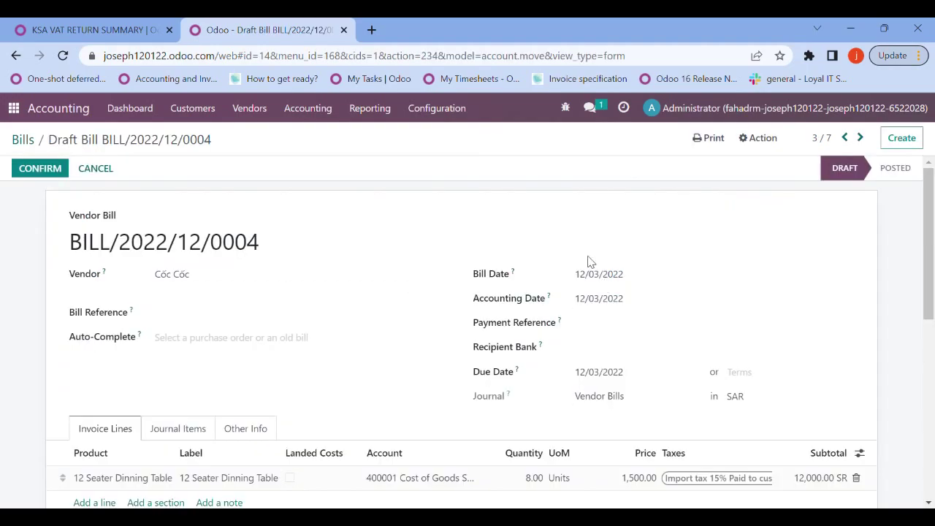
drag(933, 250, 933, 282)
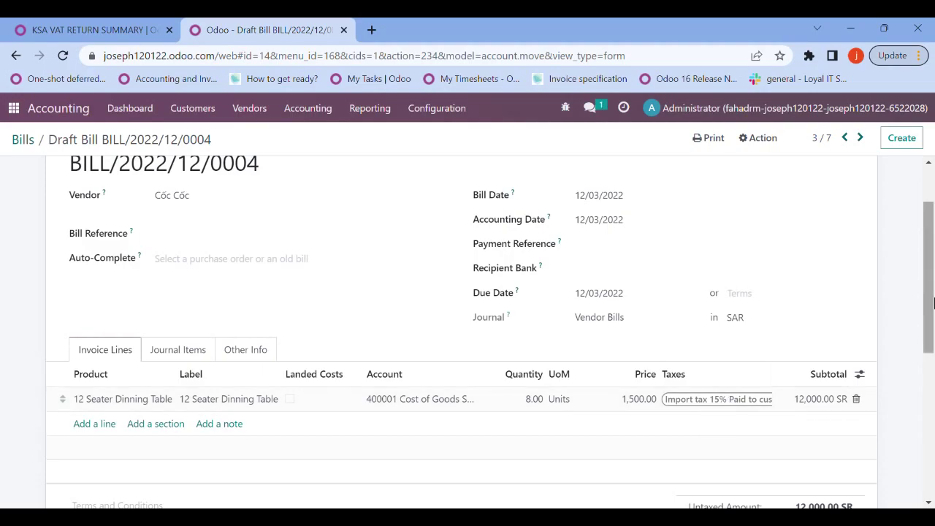
drag(933, 301, 933, 263)
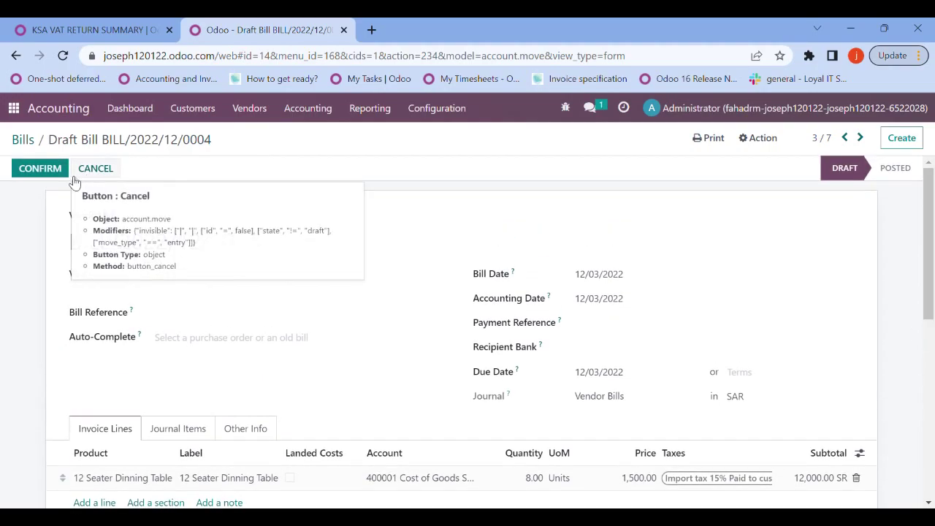
click(40, 169)
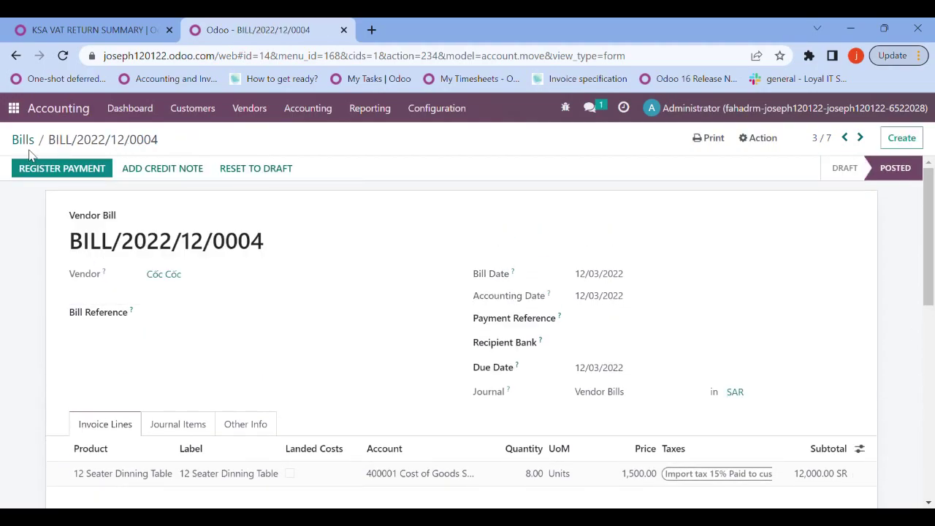
click(22, 139)
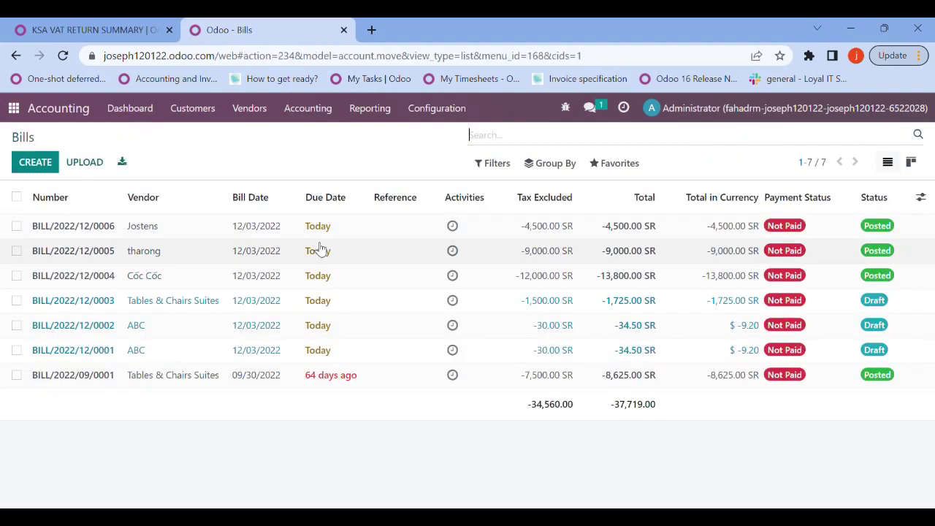
Step: Review and confirm the draft vendor bill from Tables & Chairs Suites, and return to the list of bills
click(561, 307)
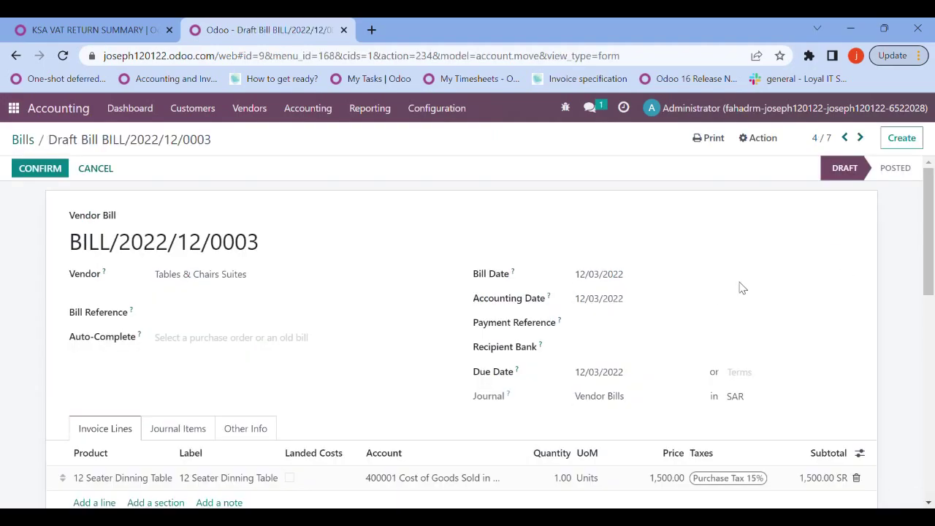
drag(933, 225, 930, 252)
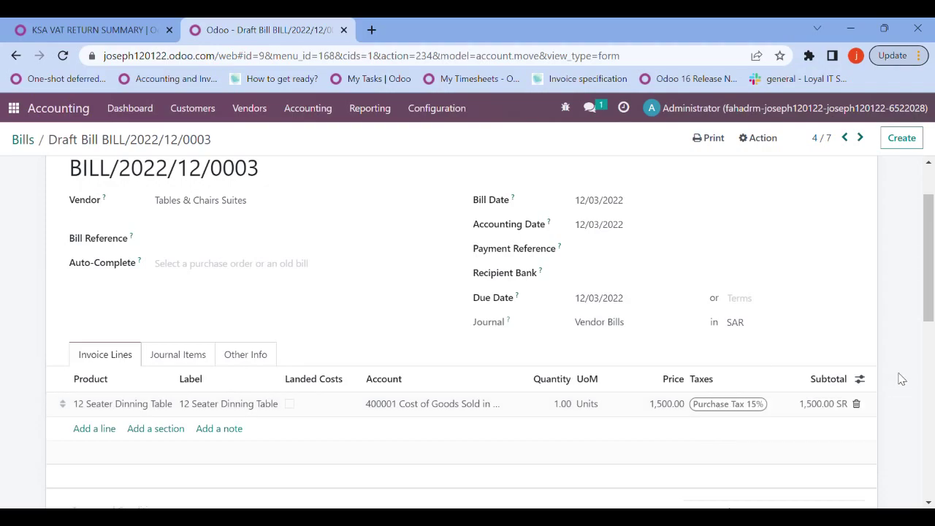
drag(932, 265, 933, 237)
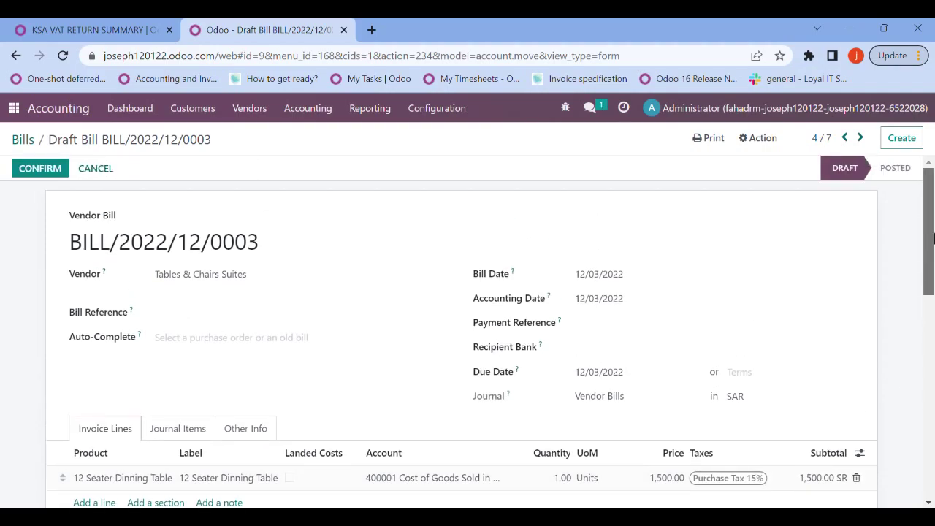
click(64, 170)
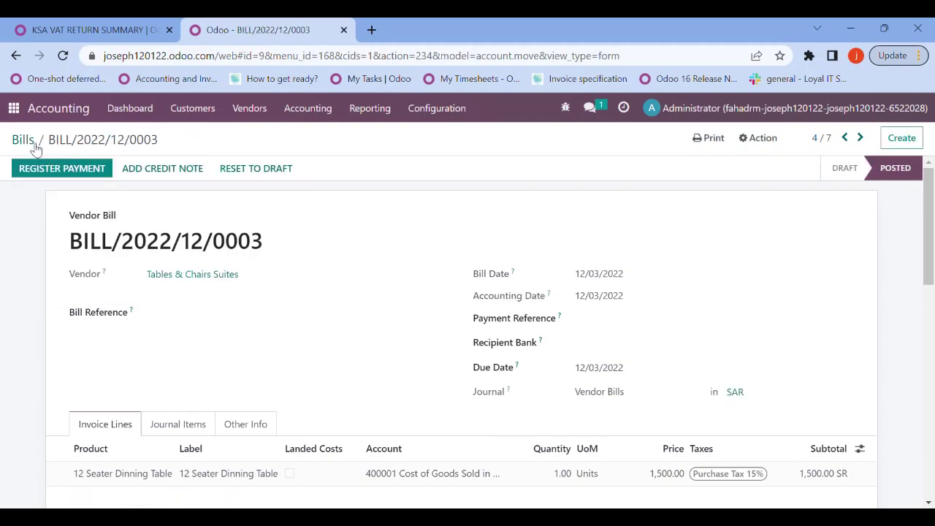
click(33, 146)
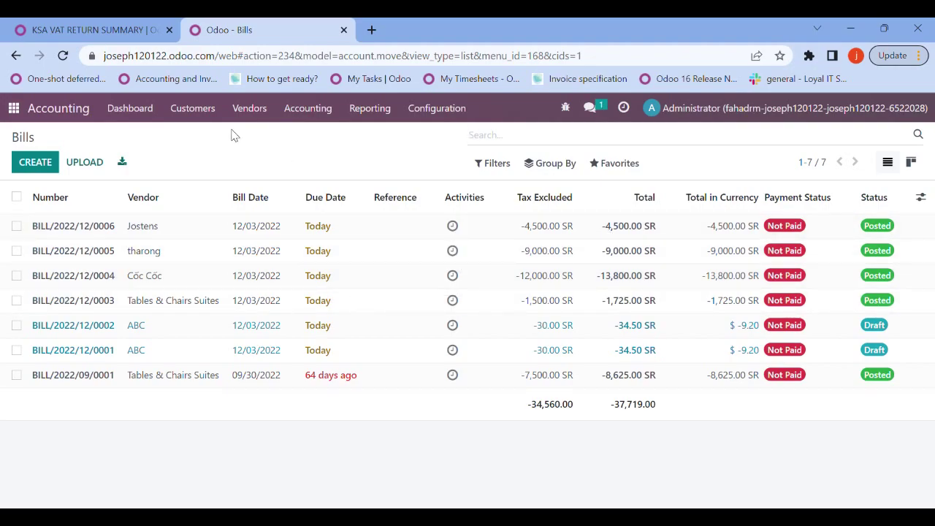
Step: Print the KSA VAT report from 12/03/2022 to 12/03/2022 for the company El Shai and open the PDF
click(369, 119)
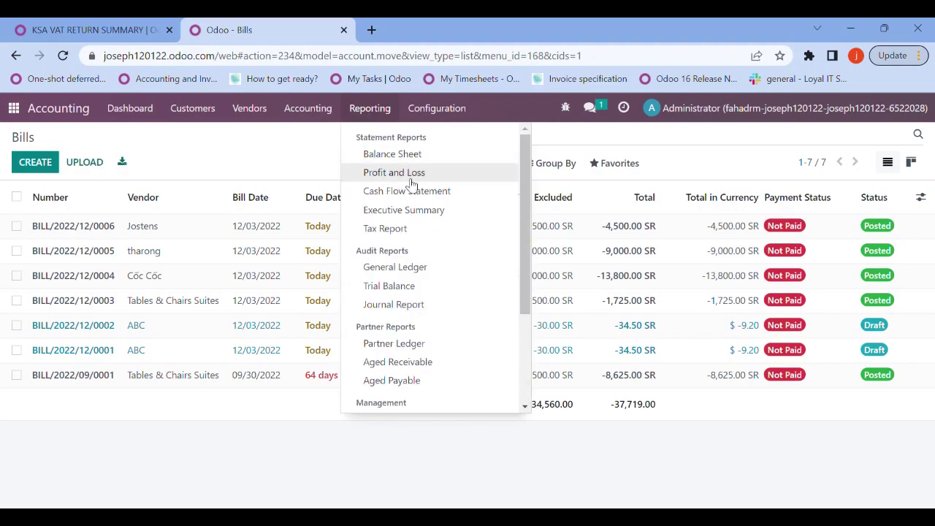
scroll(524, 196, down, 1)
scroll(523, 196, down, 3)
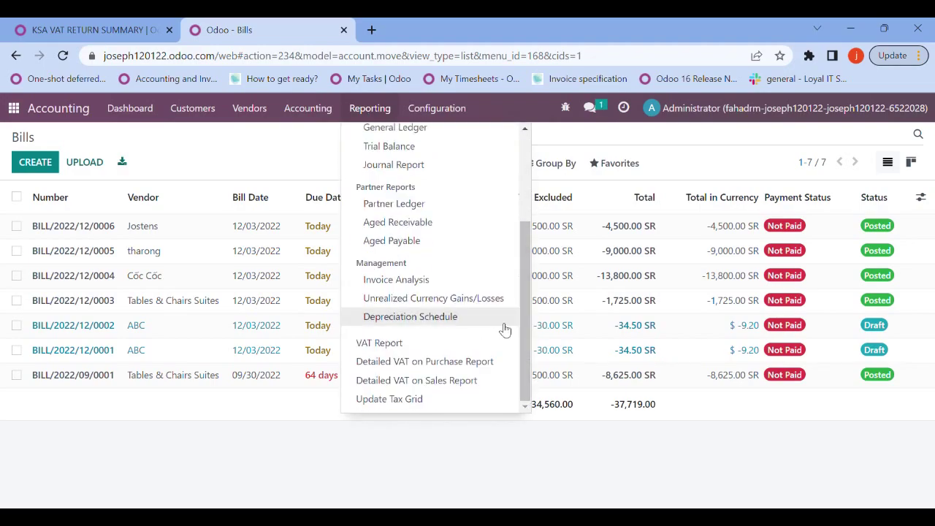
click(393, 349)
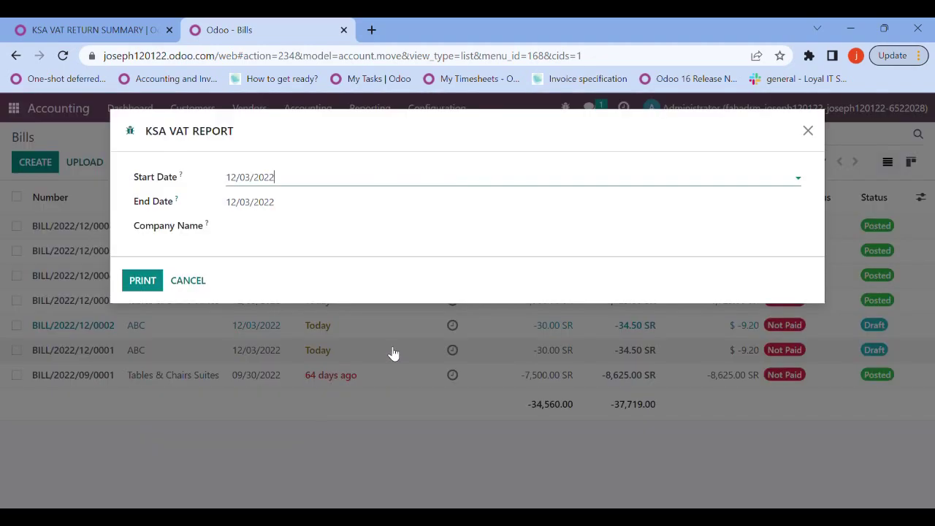
click(256, 236)
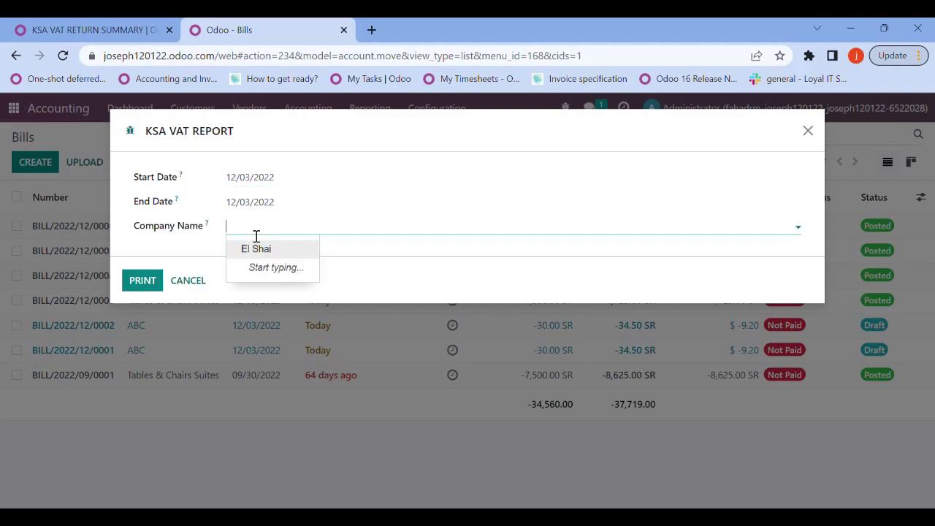
click(255, 250)
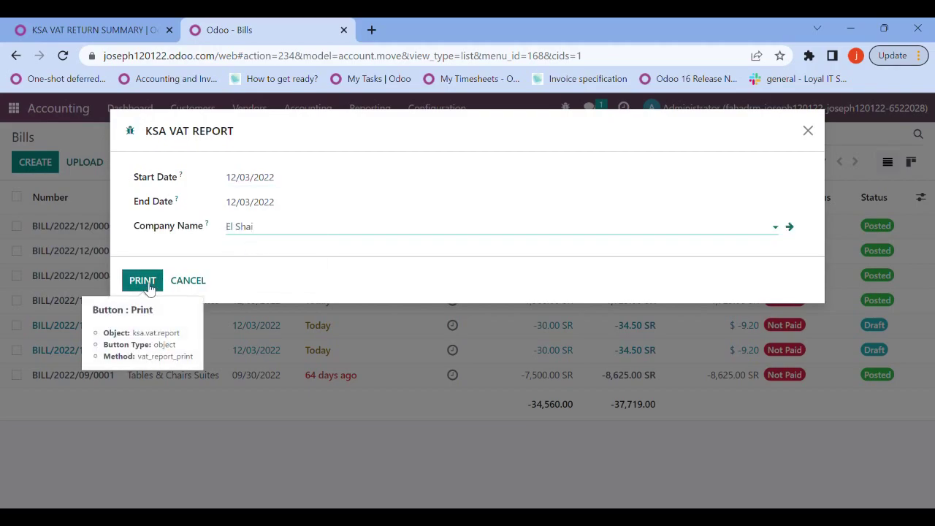
click(148, 280)
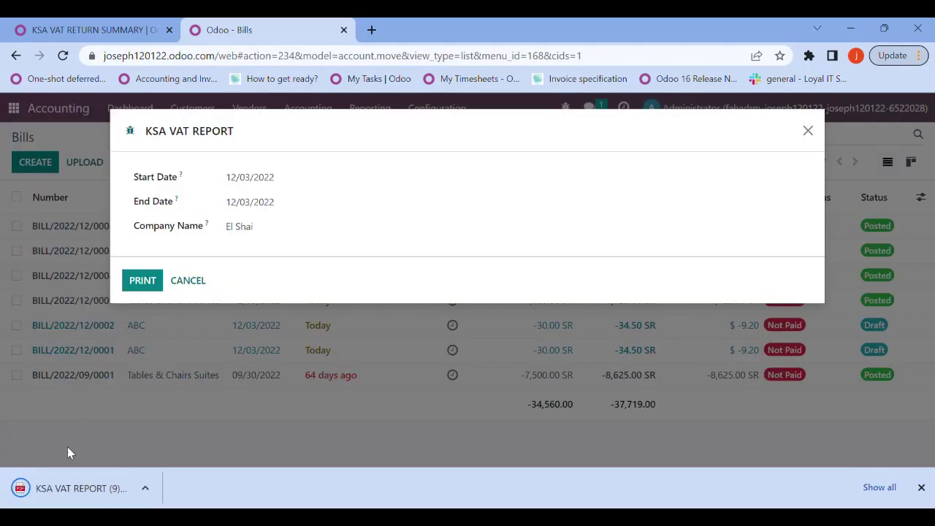
click(58, 488)
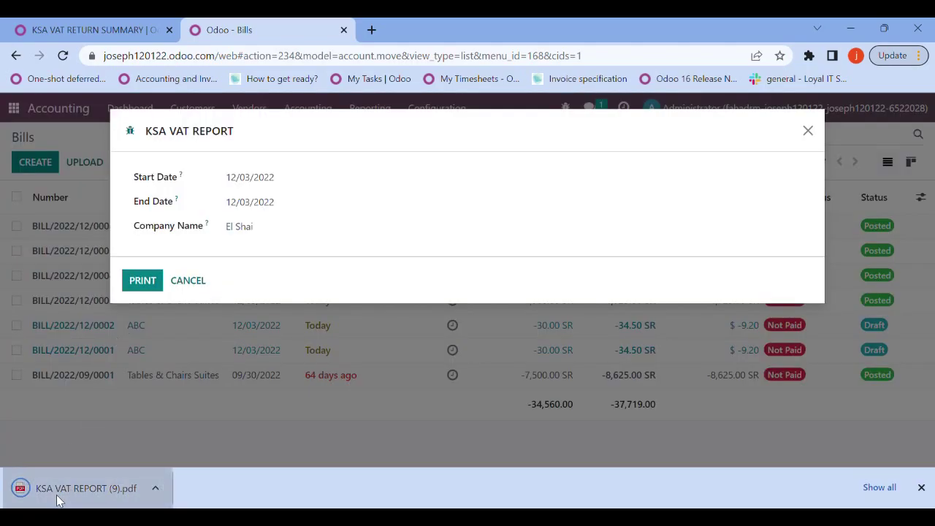
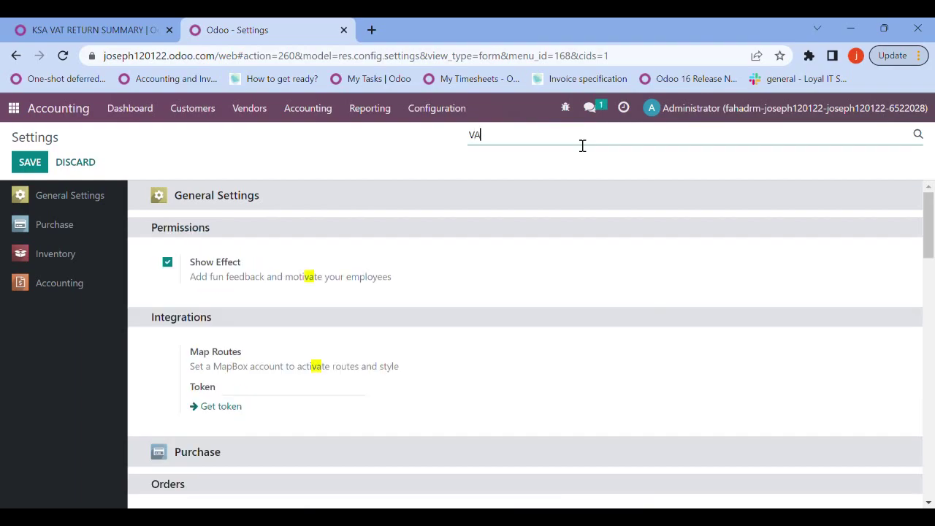
Step: Find the VAT Report Previous Start Date among the VAT settings and save the settings
drag(928, 248, 926, 415)
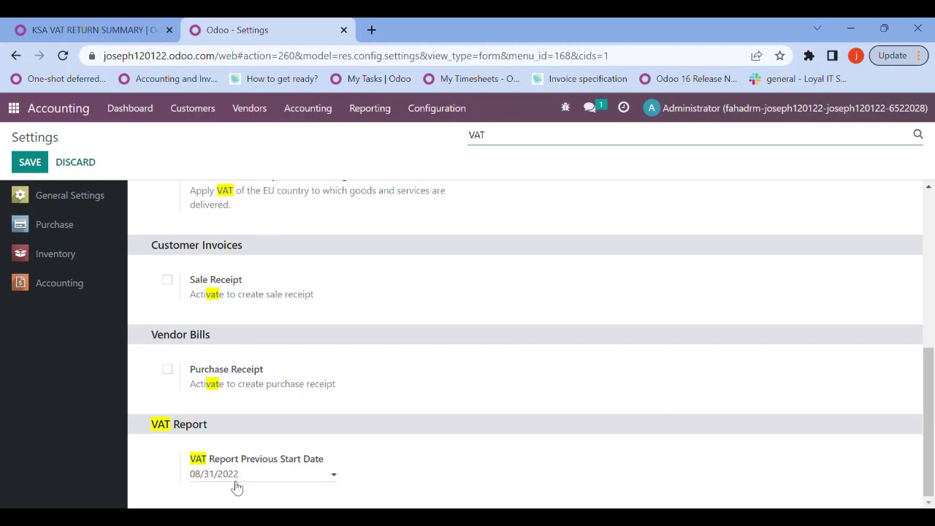
click(29, 162)
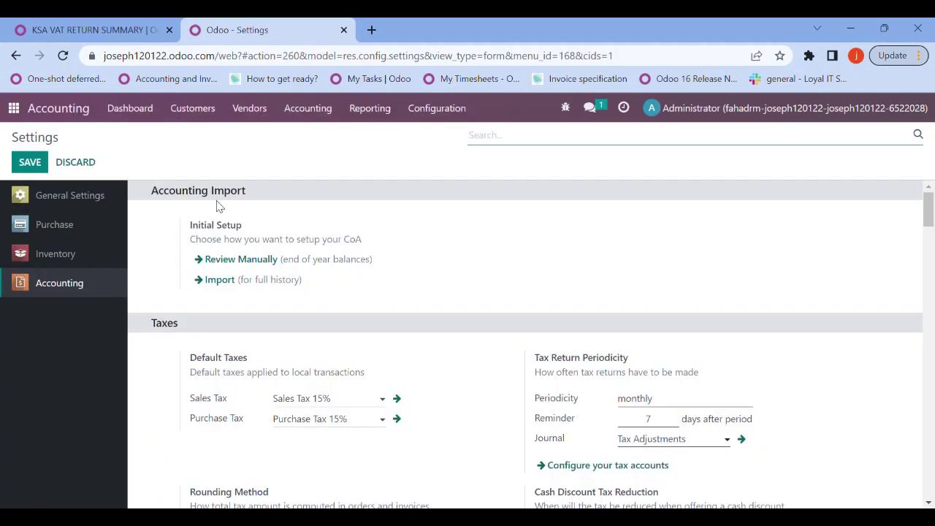
Step: Open ABC's customer invoice dated 09/30/2022 and examine the tax grids on its journal items
click(202, 115)
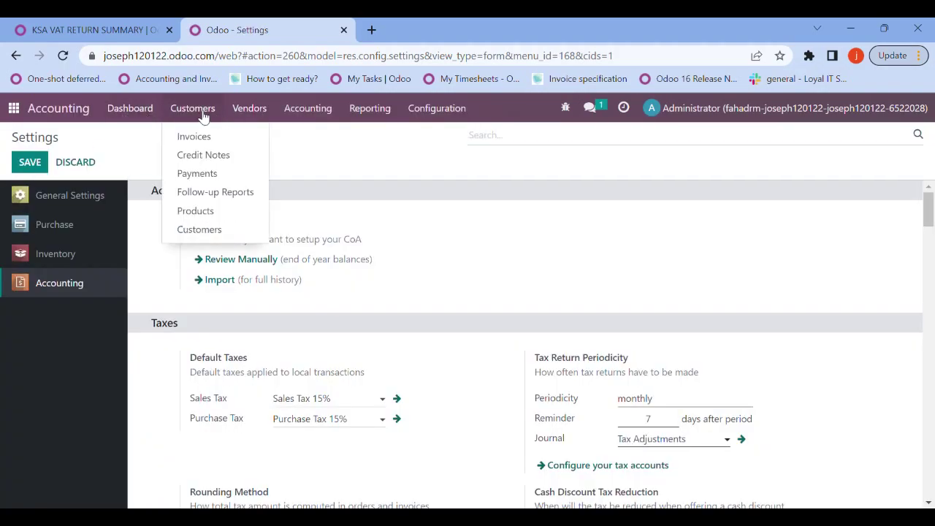
click(202, 141)
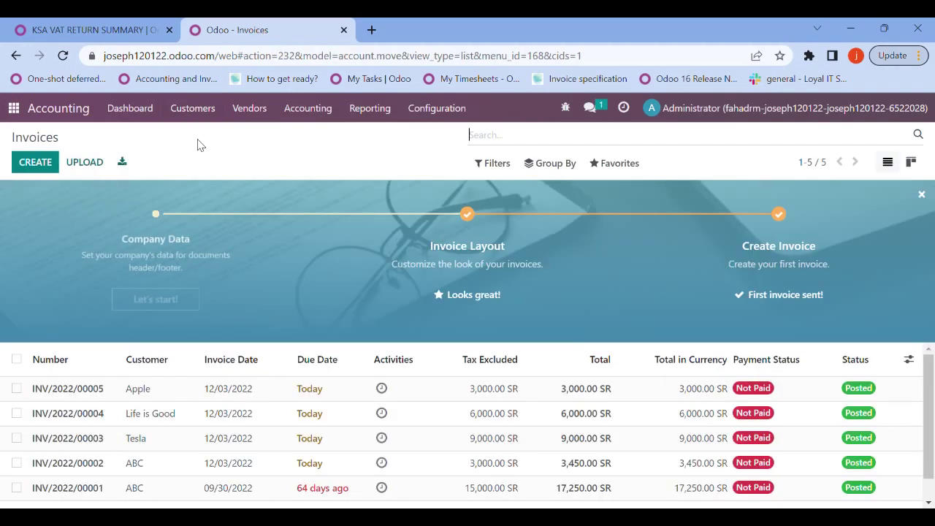
scroll(274, 438, down, 1)
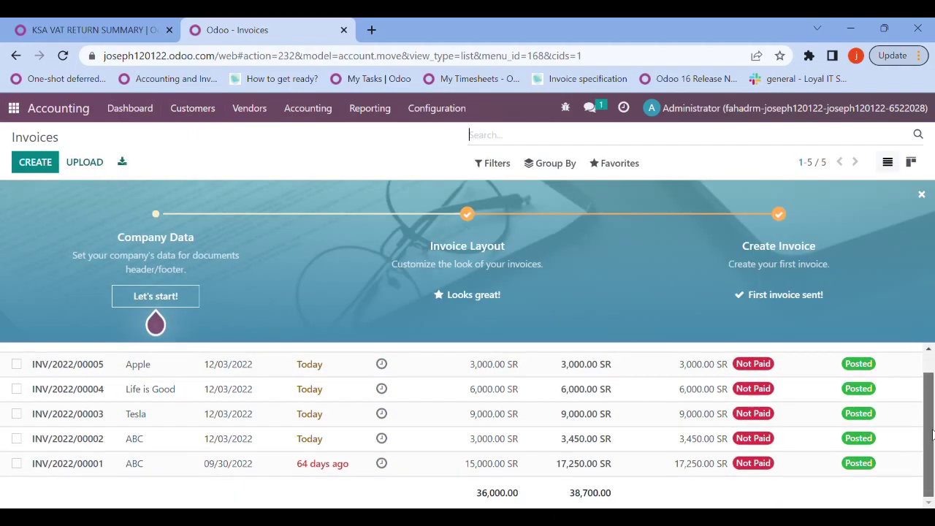
click(230, 473)
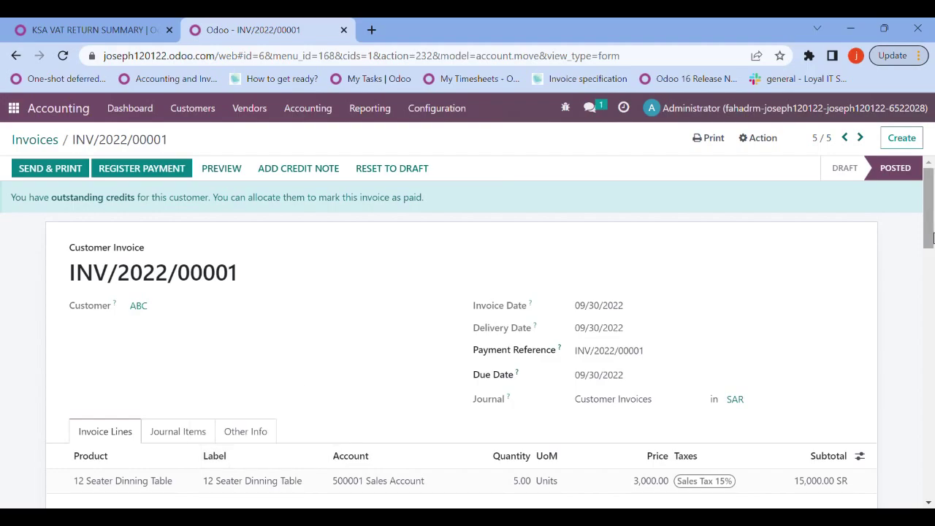
mouse_move(932, 208)
mouse_down()
mouse_move(932, 258)
mouse_move(932, 207)
mouse_up()
click(183, 432)
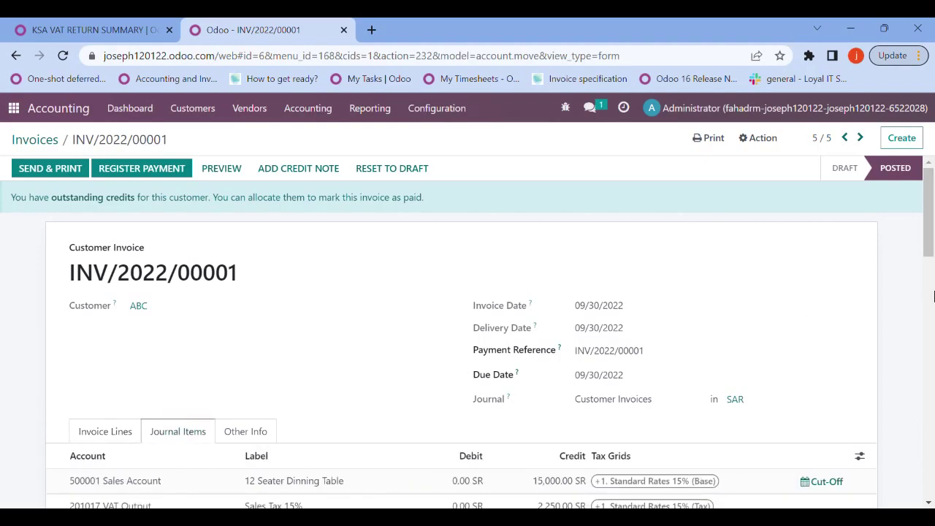
drag(933, 219, 932, 245)
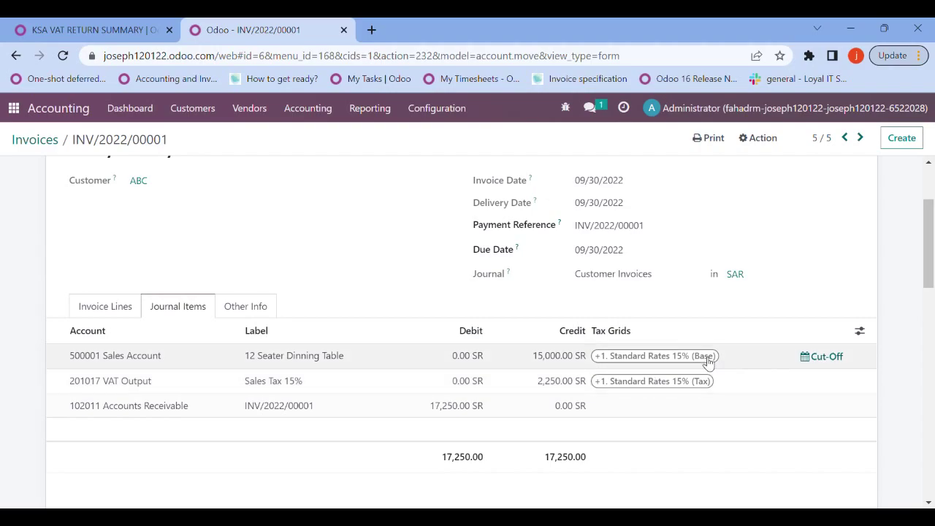
drag(930, 234, 927, 198)
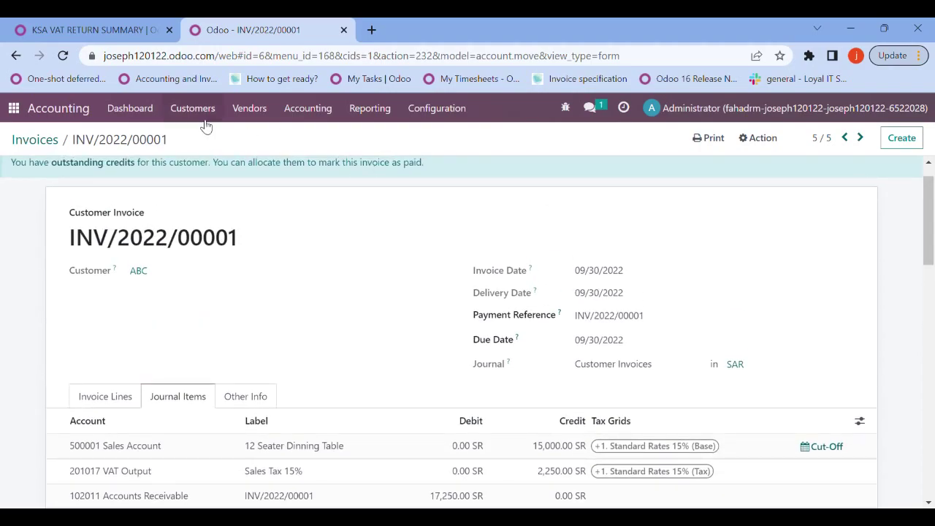
Step: Open the Tables & Chairs Suites vendor bill dated 09/30/2022 and examine the tax grids on its journal items
click(252, 109)
click(253, 135)
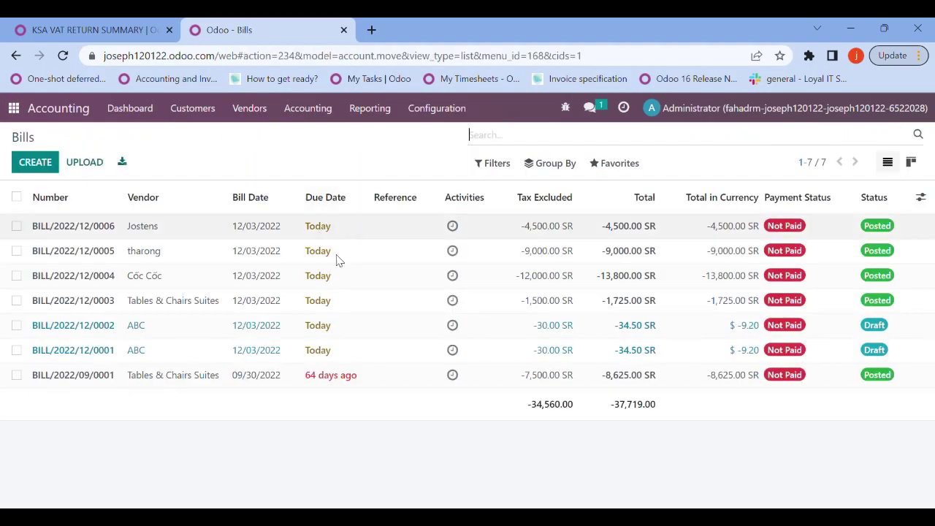
click(216, 381)
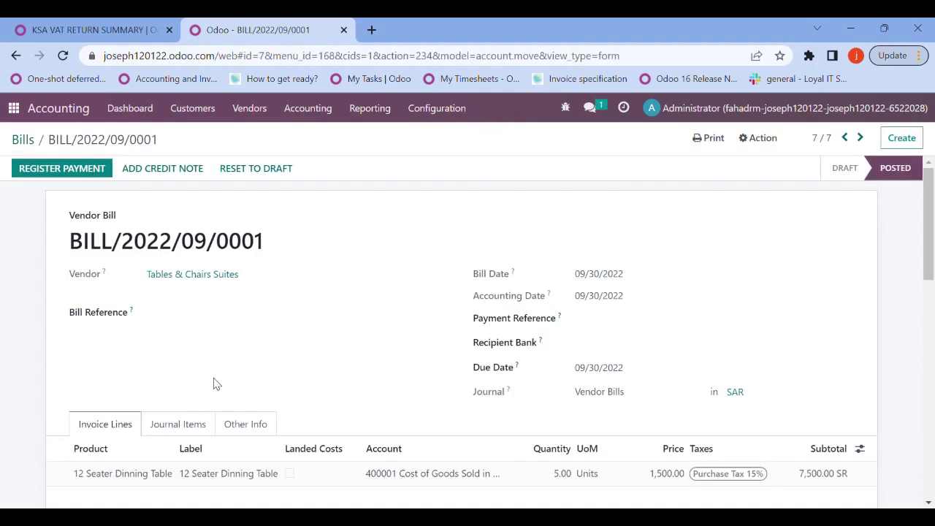
click(194, 432)
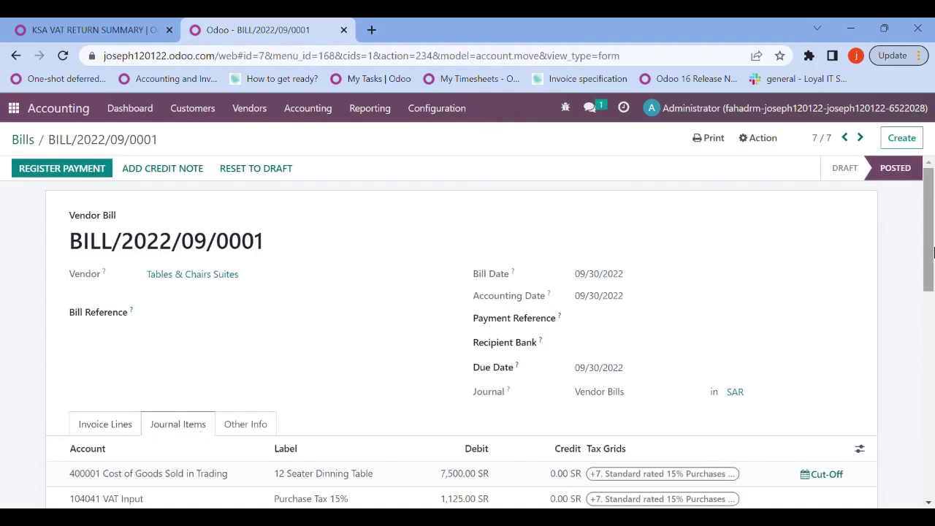
scroll(931, 257, down, 1)
scroll(931, 257, down, 2)
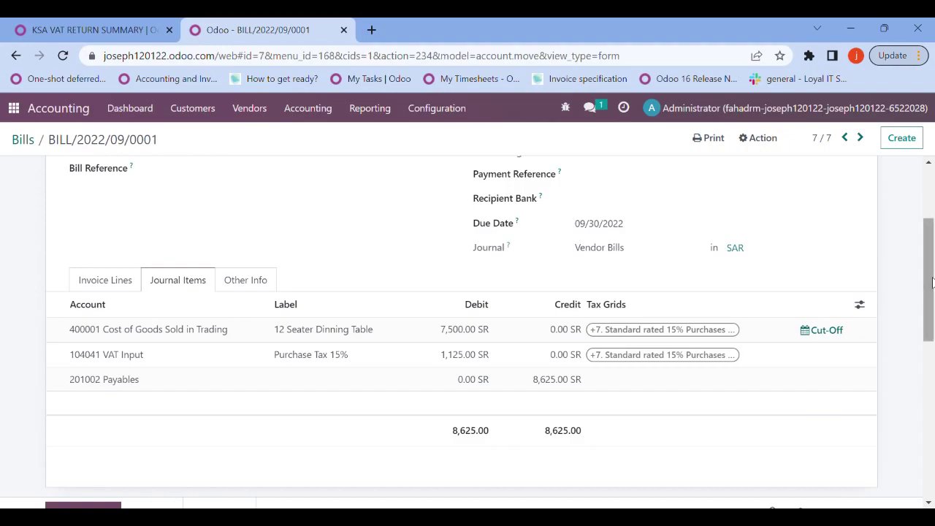
scroll(931, 278, up, 2)
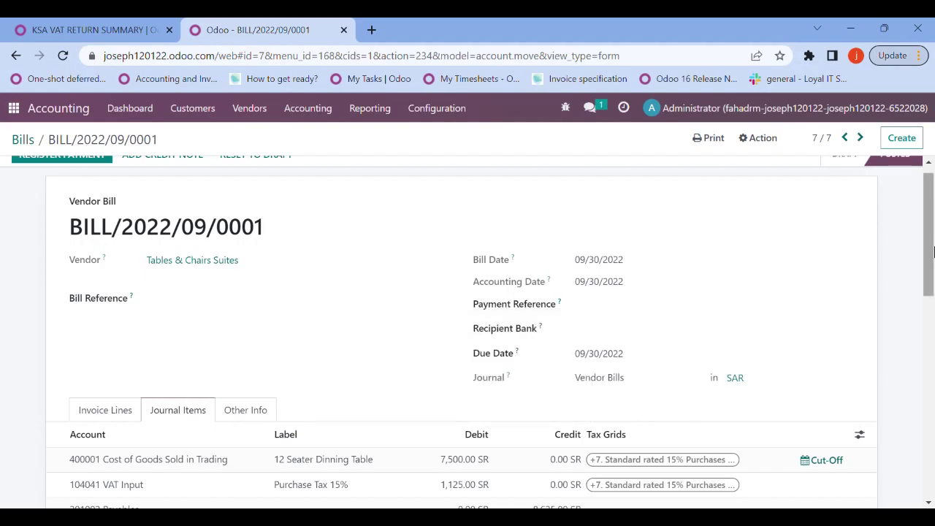
scroll(439, 205, up, 1)
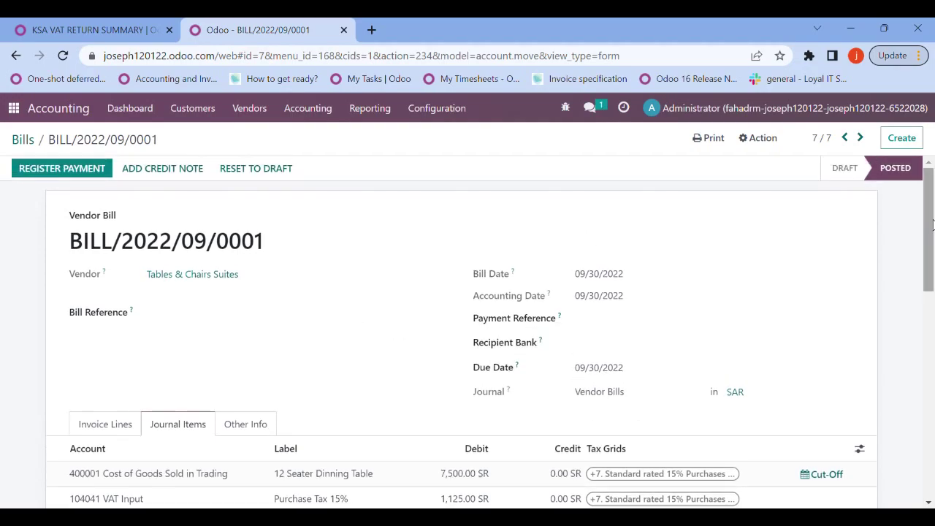
Step: Open the Update Tax Grid wizard and set its start date to 09/01/2022
click(371, 114)
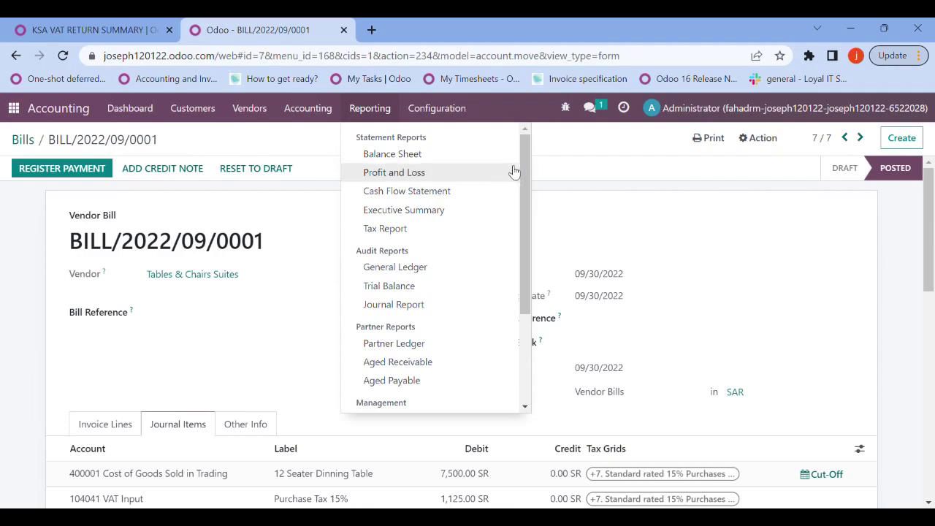
drag(526, 182, 528, 276)
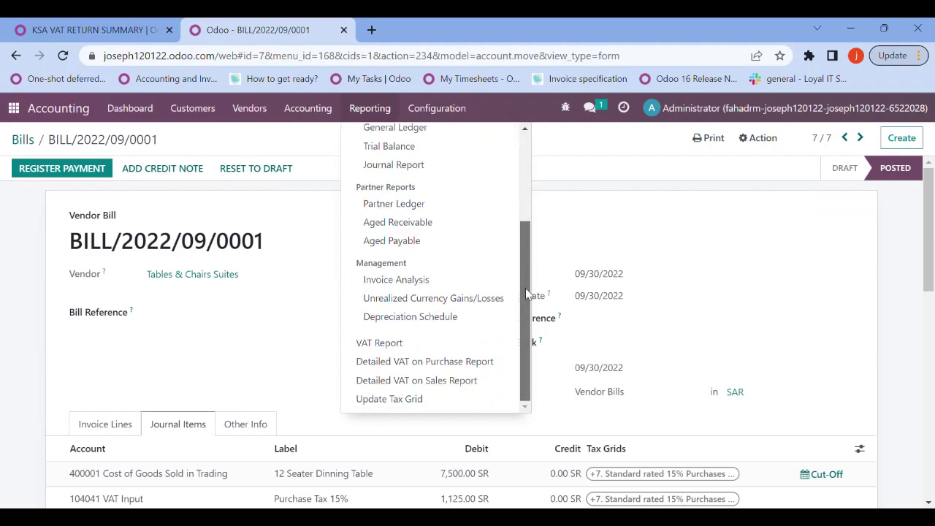
click(391, 399)
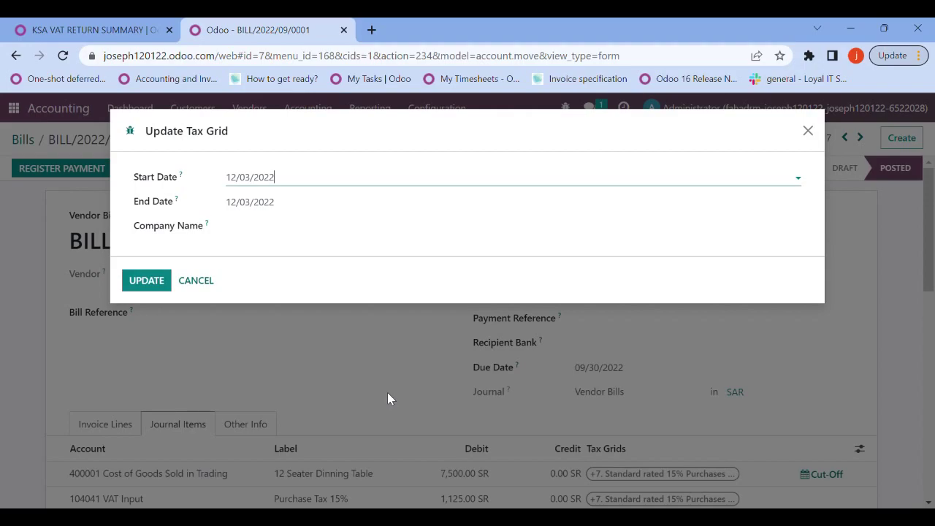
click(254, 182)
click(240, 204)
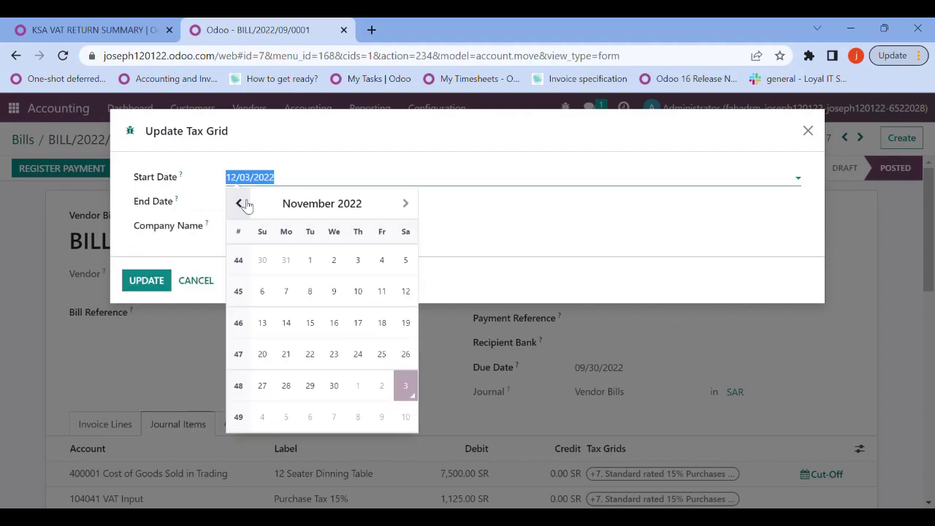
click(241, 203)
click(240, 204)
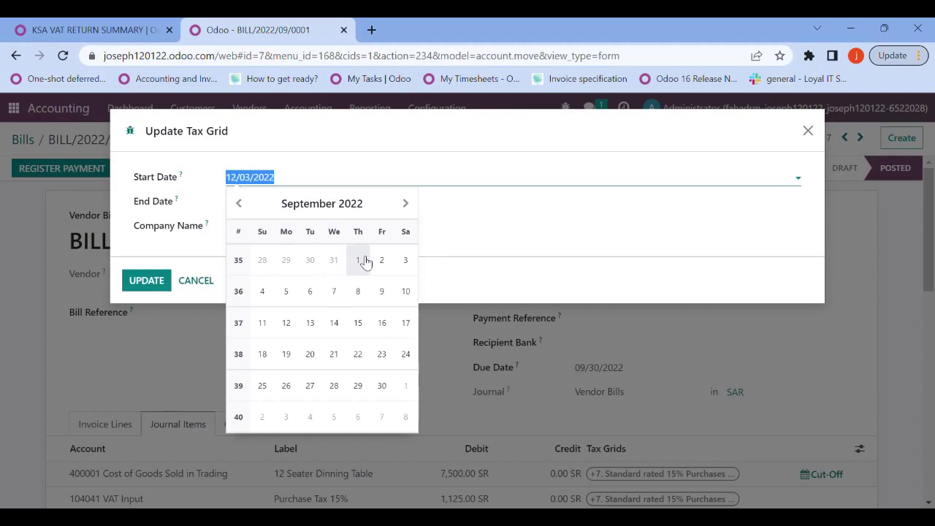
click(358, 260)
Step: Set the end date to 11/30/2022, choose the company El Shai, and run the tax grid update
click(261, 204)
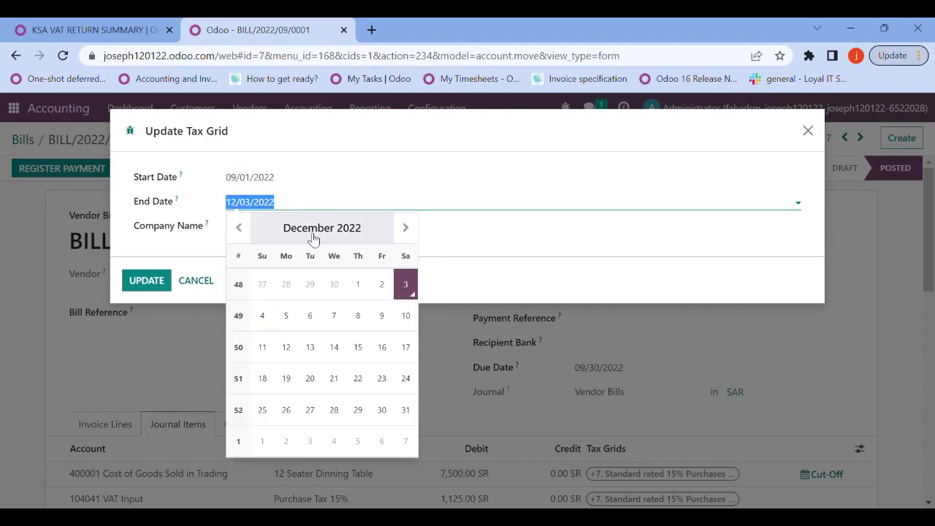
click(240, 230)
click(336, 414)
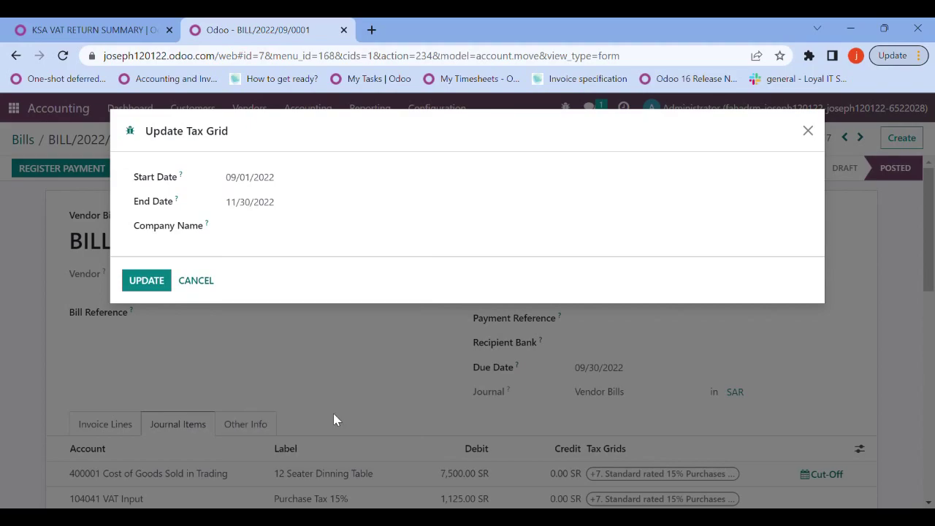
click(274, 231)
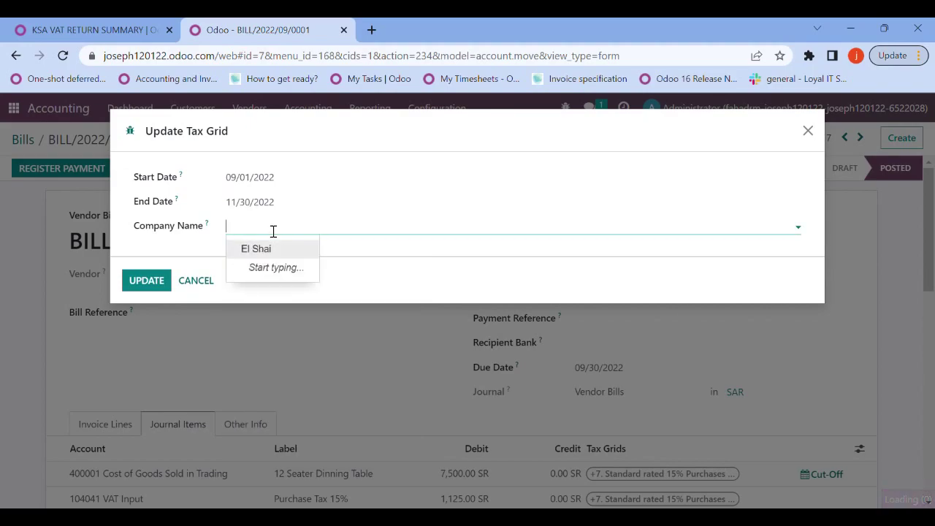
click(263, 250)
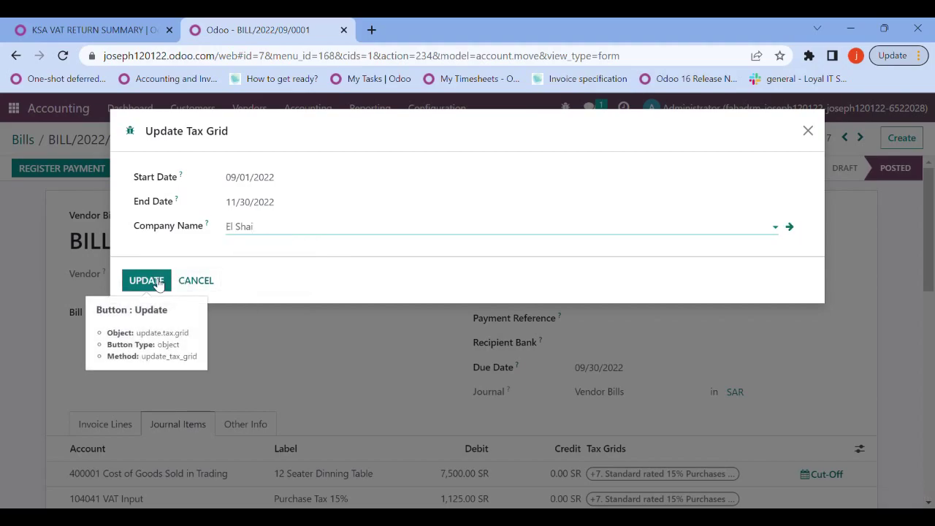
click(139, 280)
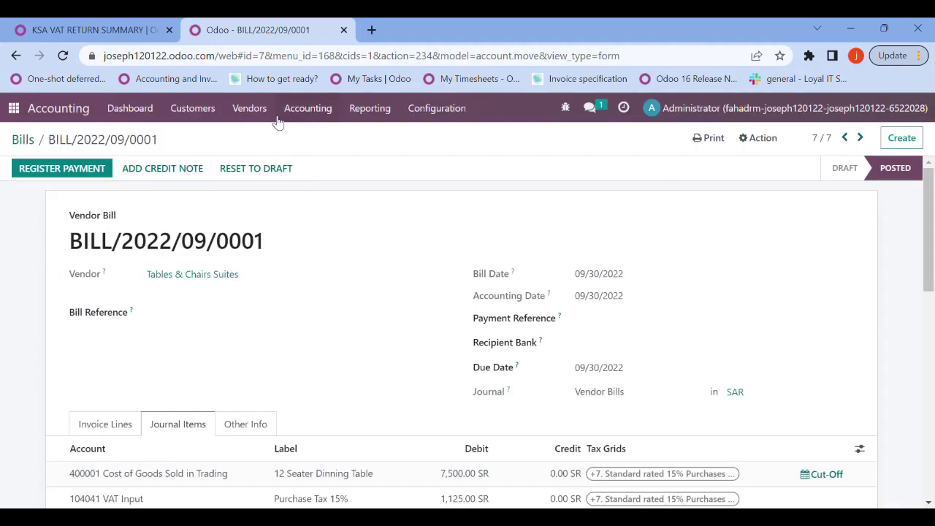
Step: Reopen the Tables & Chairs Suites vendor bill dated 09/30/2022 and check the updated tax grids on its journal items
click(254, 112)
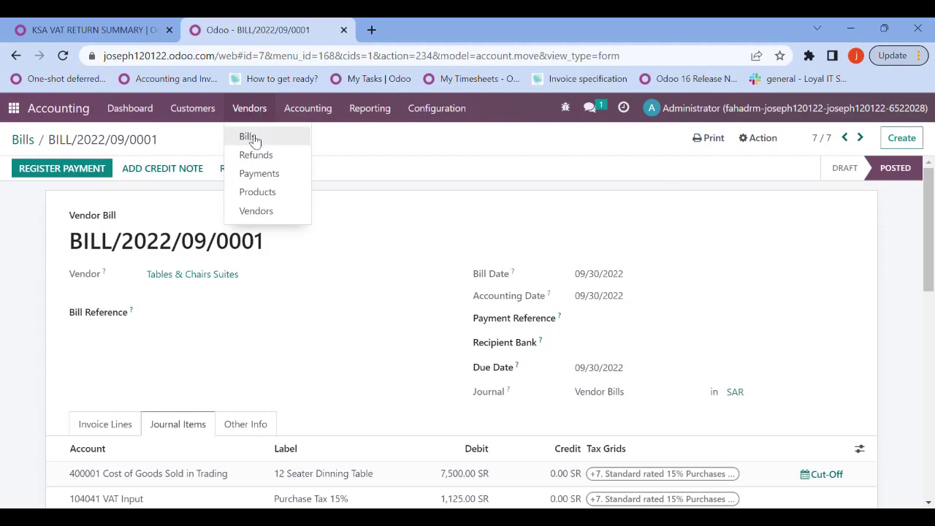
click(249, 137)
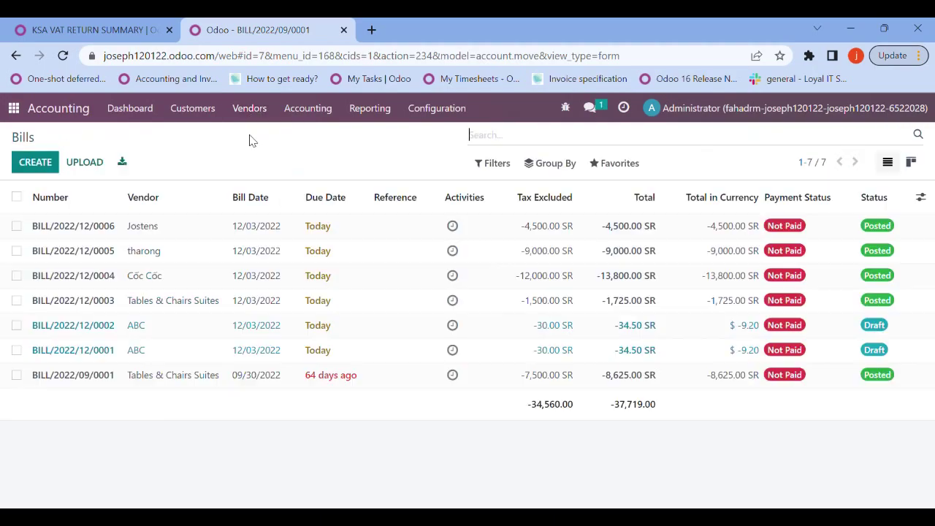
click(170, 375)
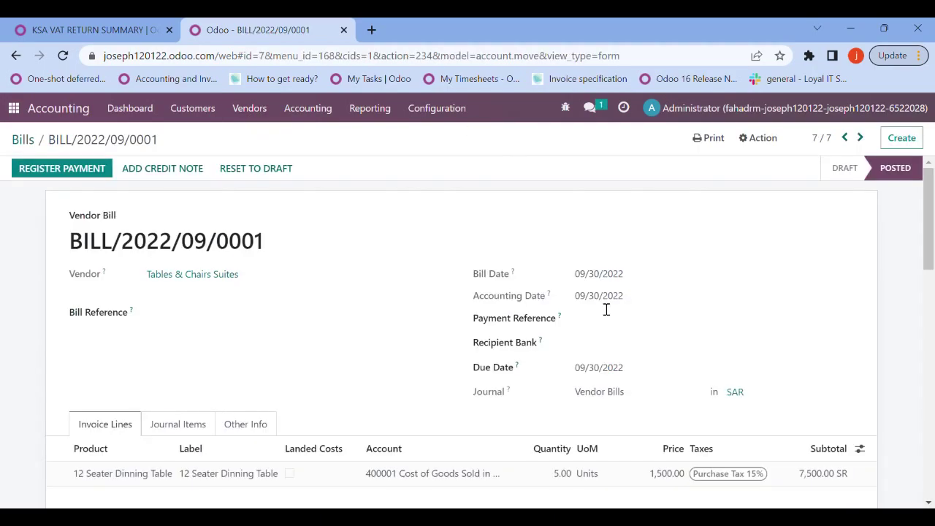
scroll(607, 310, down, 2)
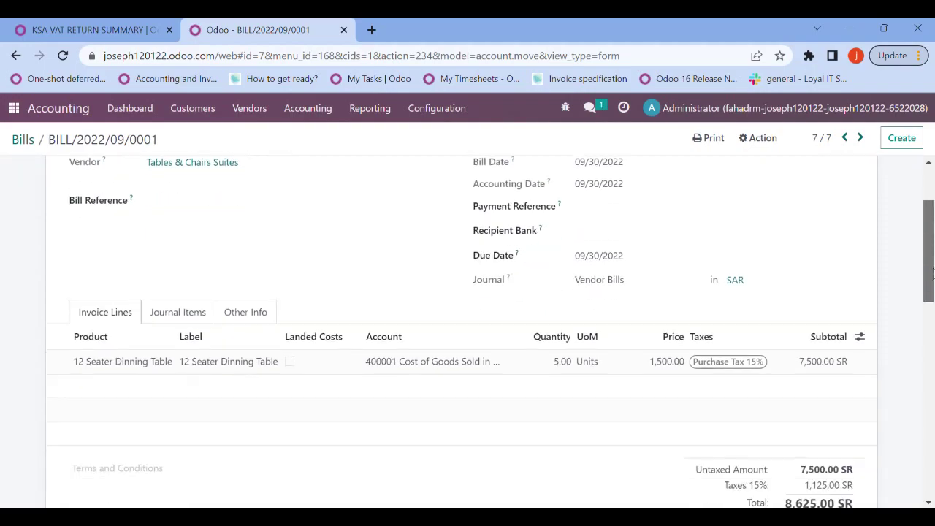
click(165, 301)
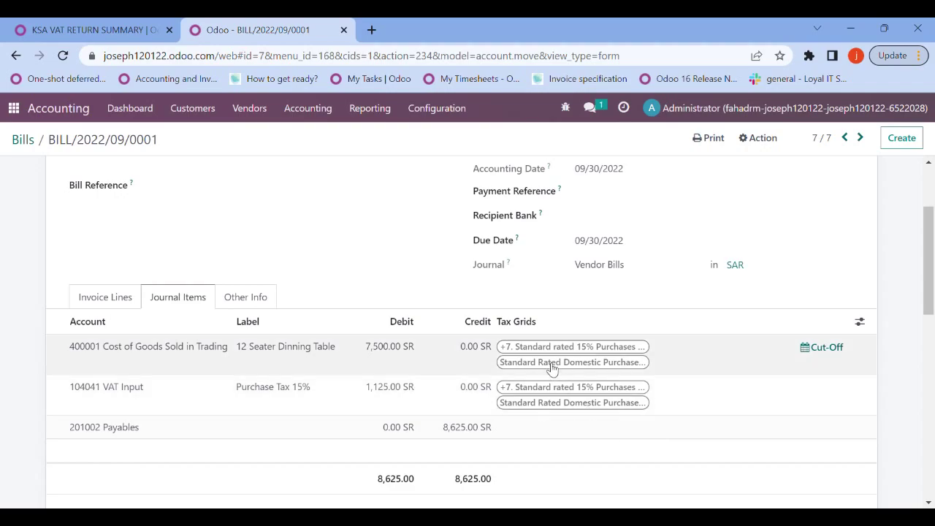
click(550, 369)
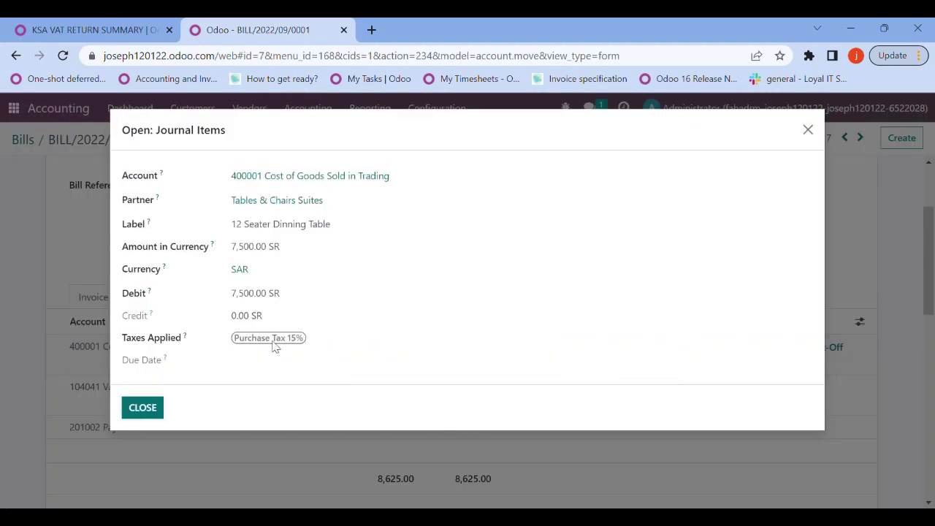
click(143, 408)
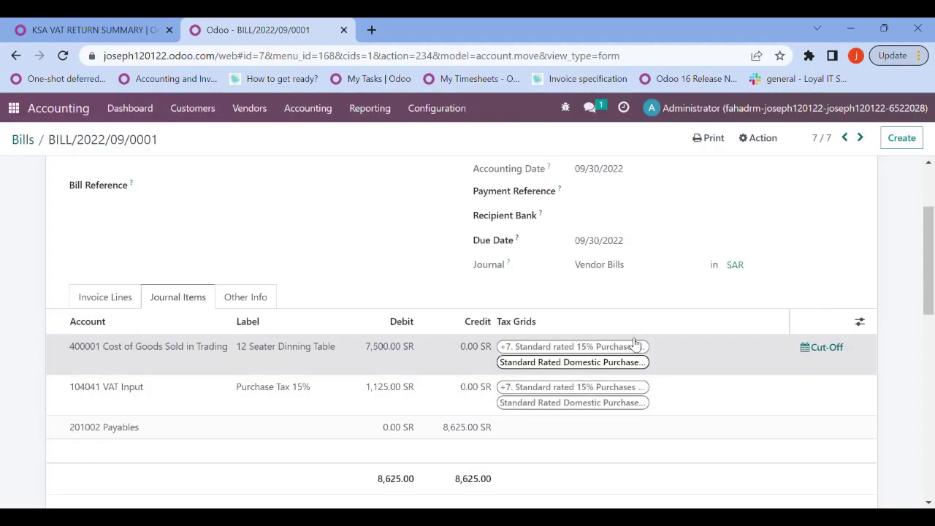
scroll(932, 274, up, 3)
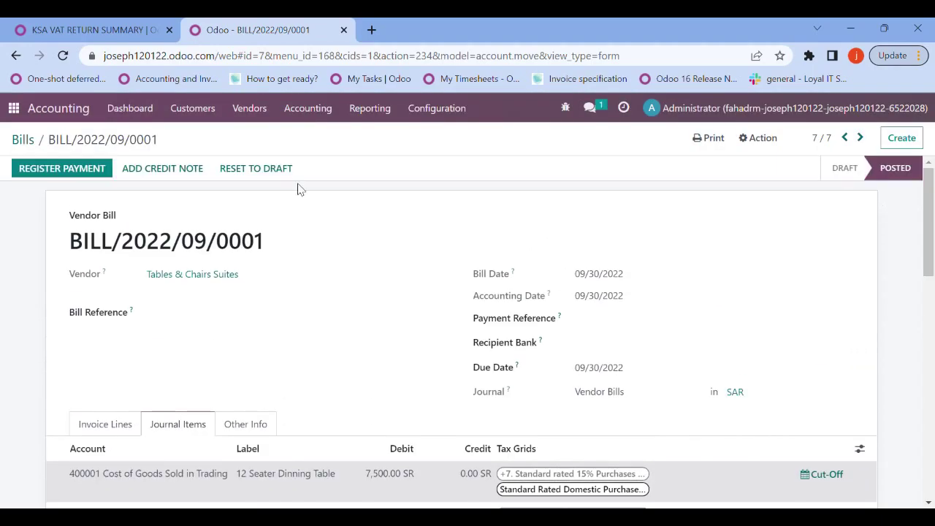
Step: Open the KSA VAT report wizard and set its start date to 09/01/2022
click(374, 114)
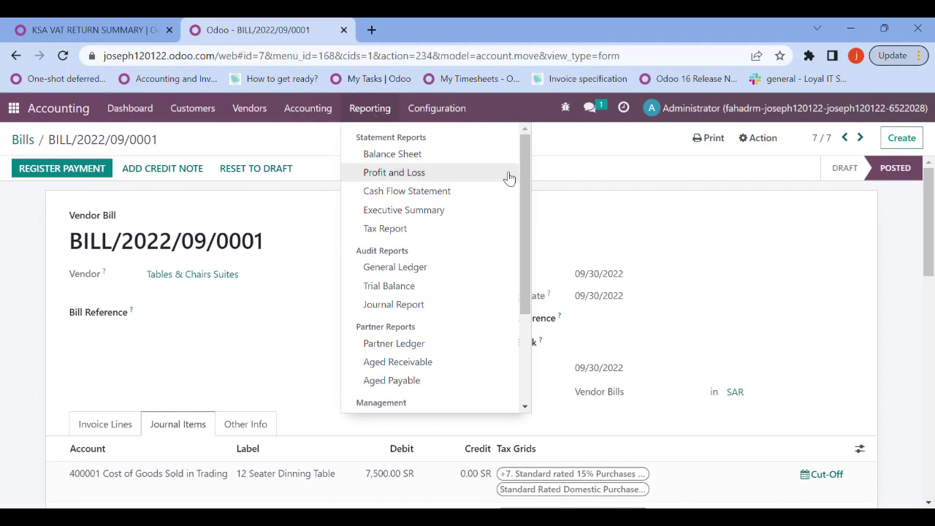
scroll(523, 190, down, 3)
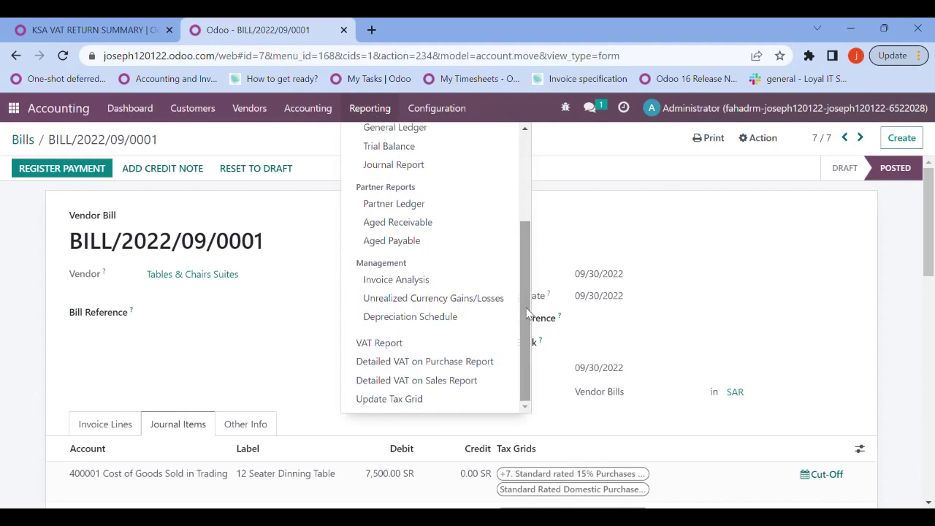
click(407, 349)
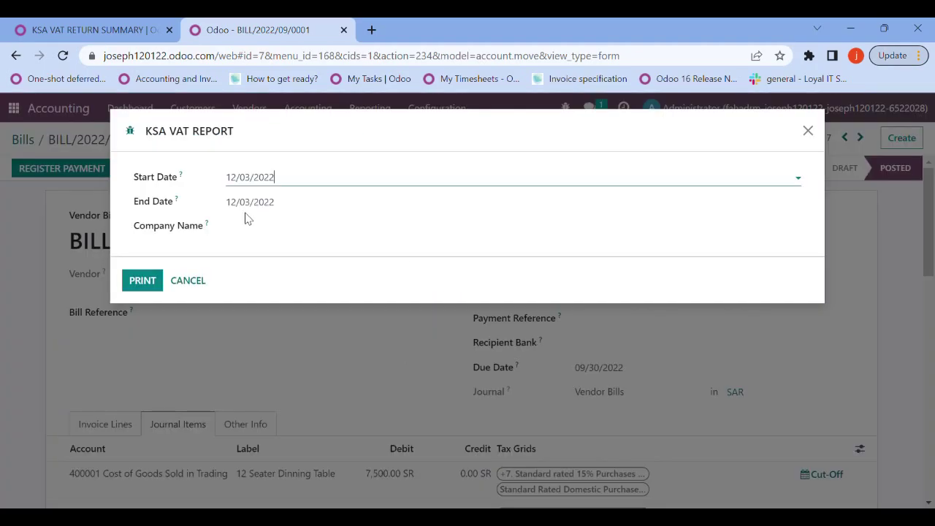
click(250, 184)
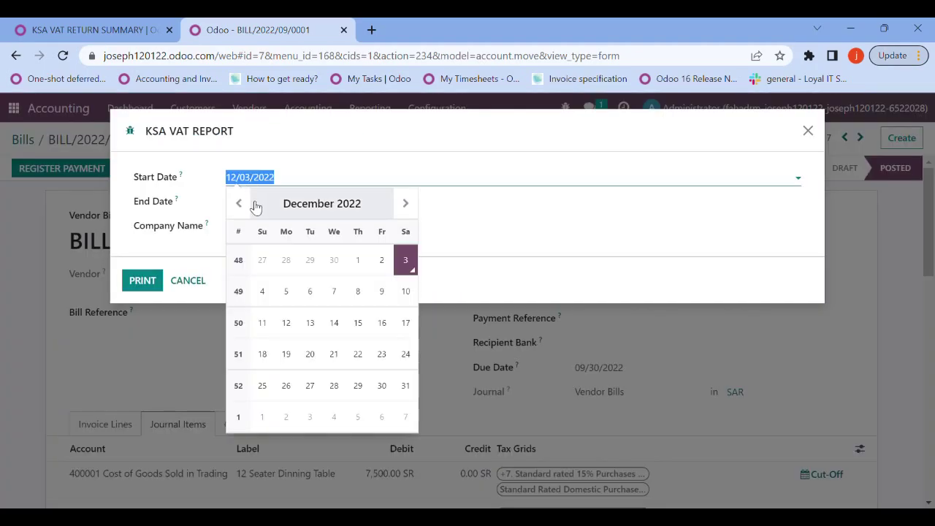
click(249, 204)
click(248, 204)
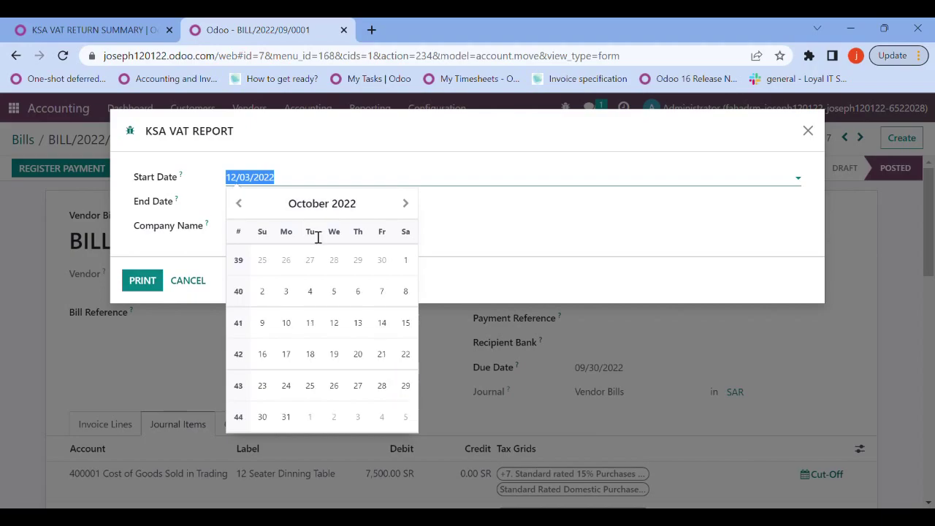
click(238, 210)
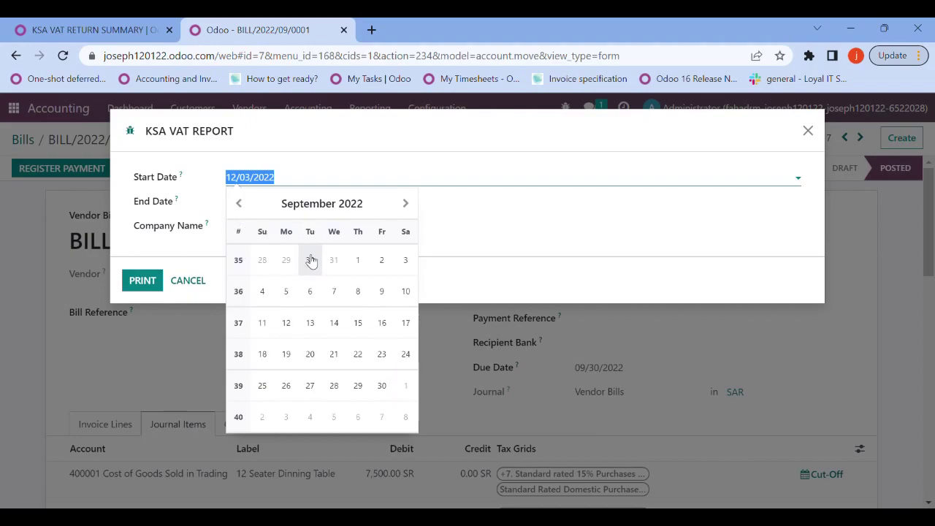
click(362, 264)
Step: Set the report's end date to 10/31/2022, choose the company El Shai, and print the report
click(270, 206)
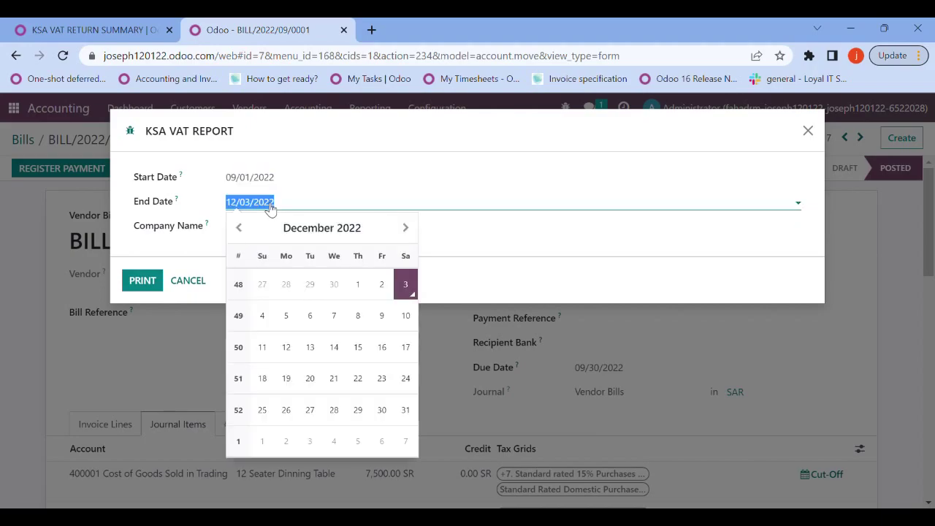
click(240, 228)
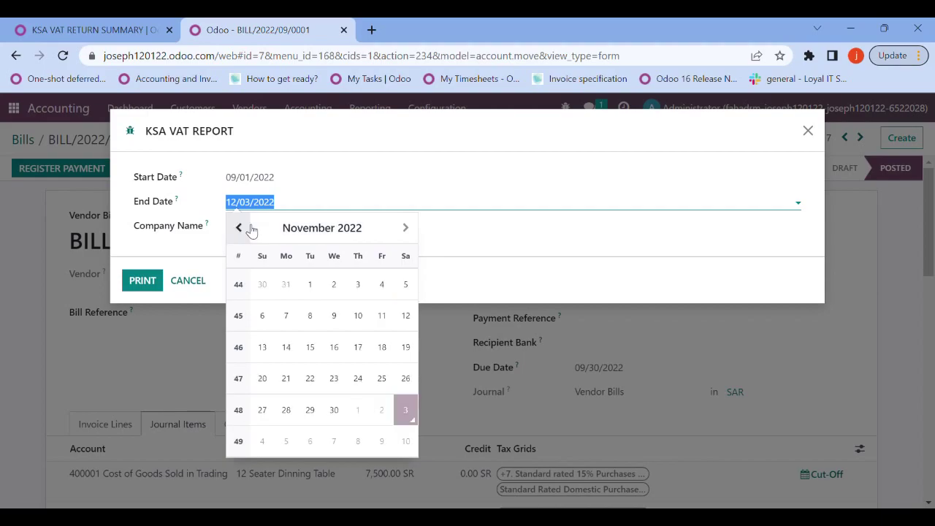
click(241, 228)
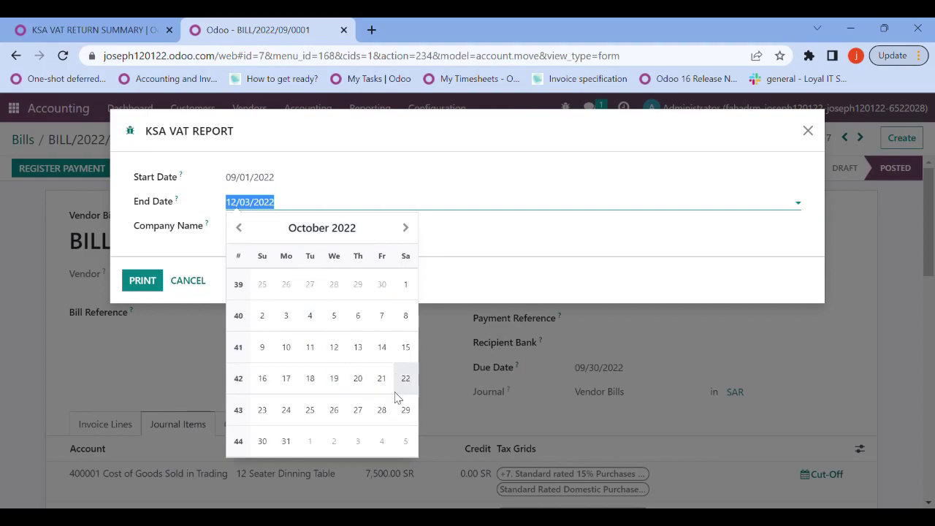
click(286, 441)
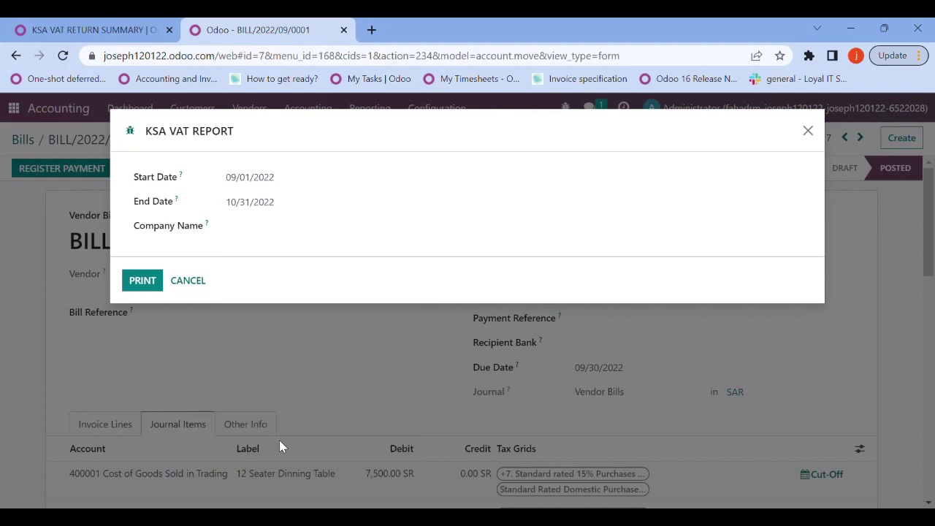
click(261, 232)
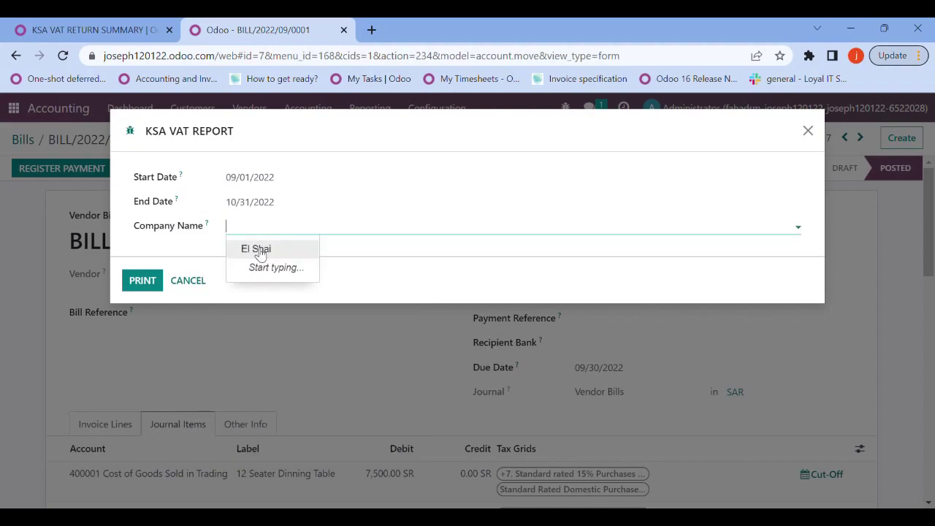
click(257, 248)
click(159, 284)
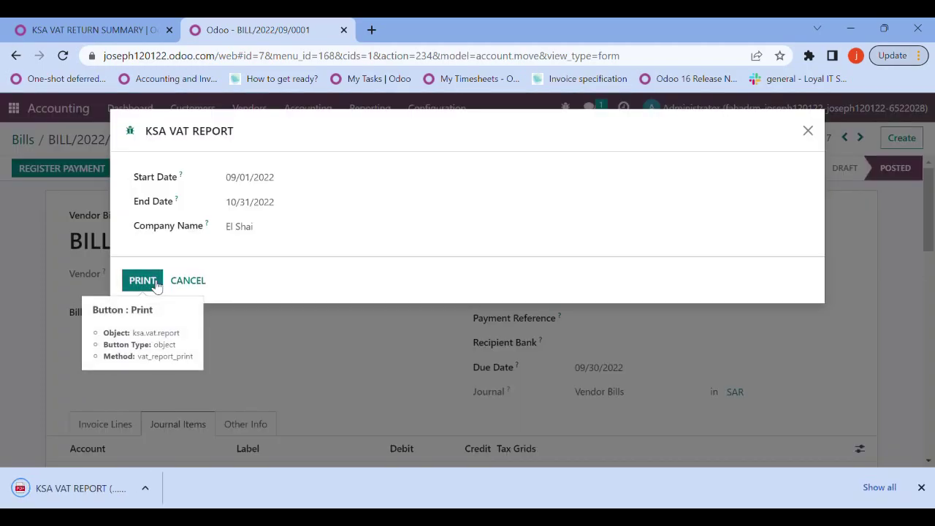
Step: Open the printed KSA VAT report PDF, review its sales and purchase amounts, and close both the PDF and the report wizard
click(62, 491)
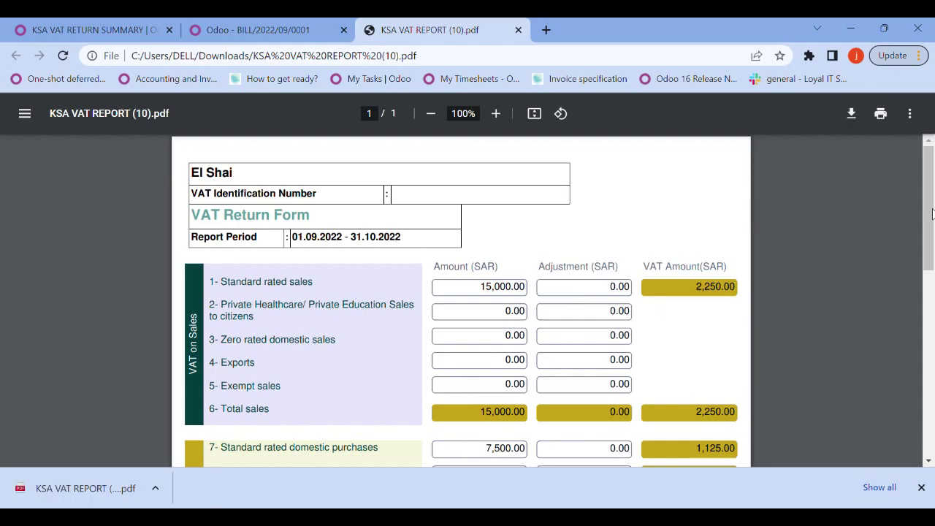
drag(932, 263, 926, 197)
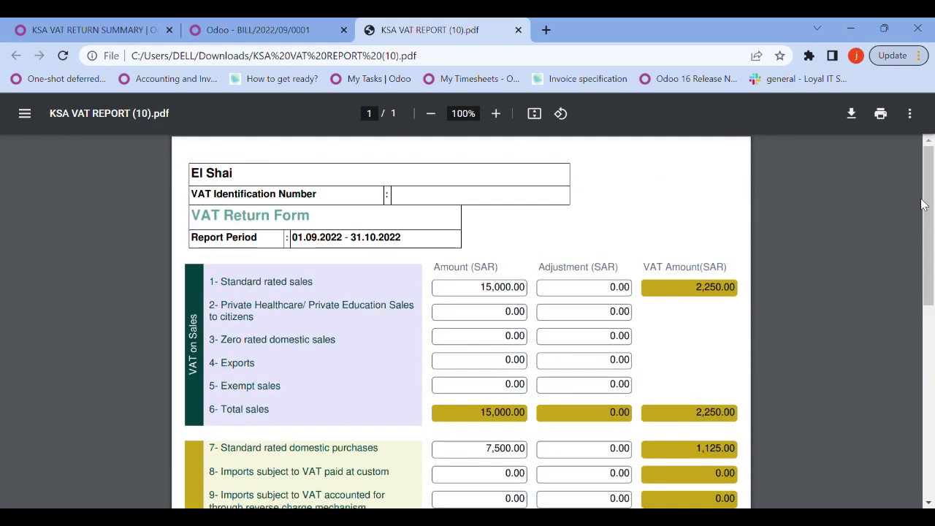
click(518, 30)
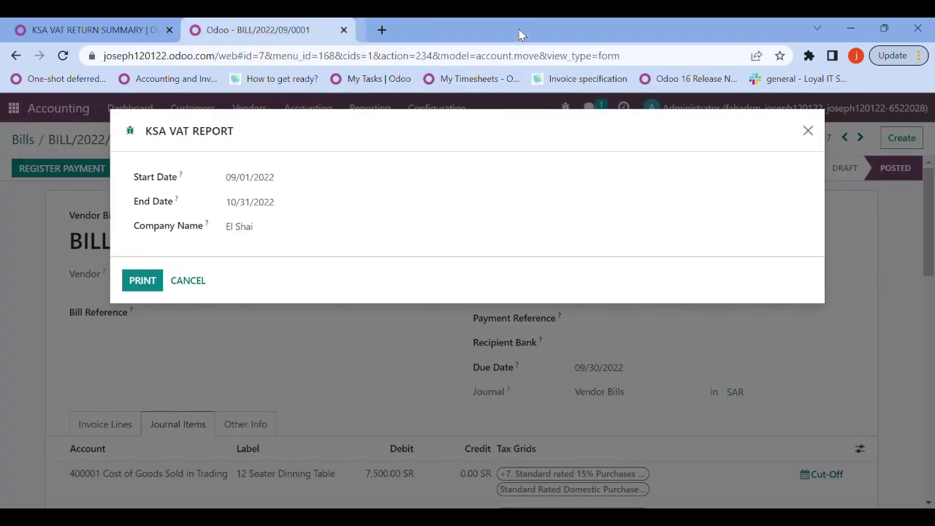
click(188, 282)
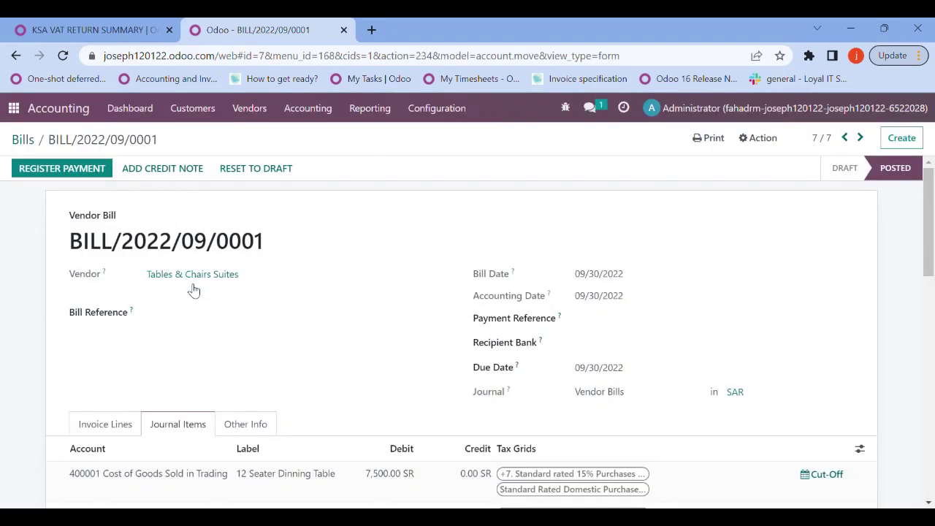
Step: Open the KSA Detailed VAT Purchase Report wizard, choose the company El Shai, and print the report for the default date 12/03/2022
click(379, 116)
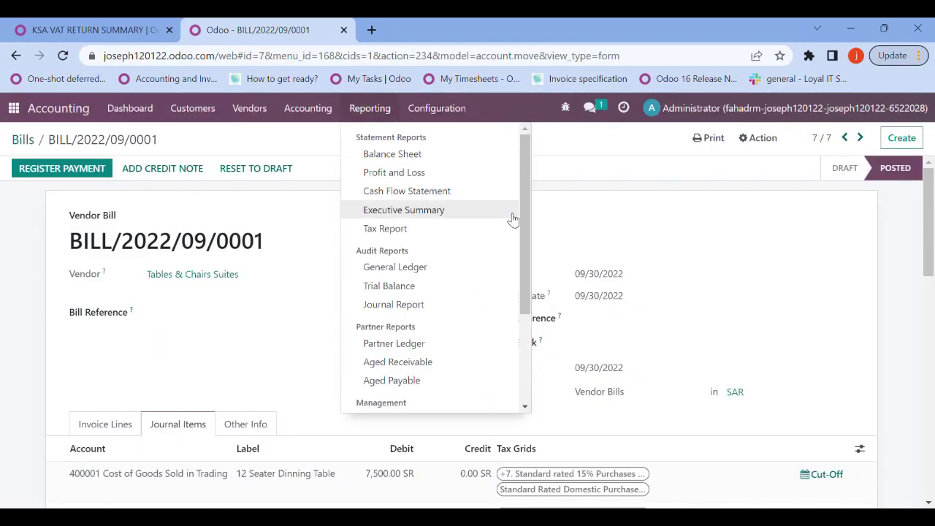
scroll(517, 327, down, 4)
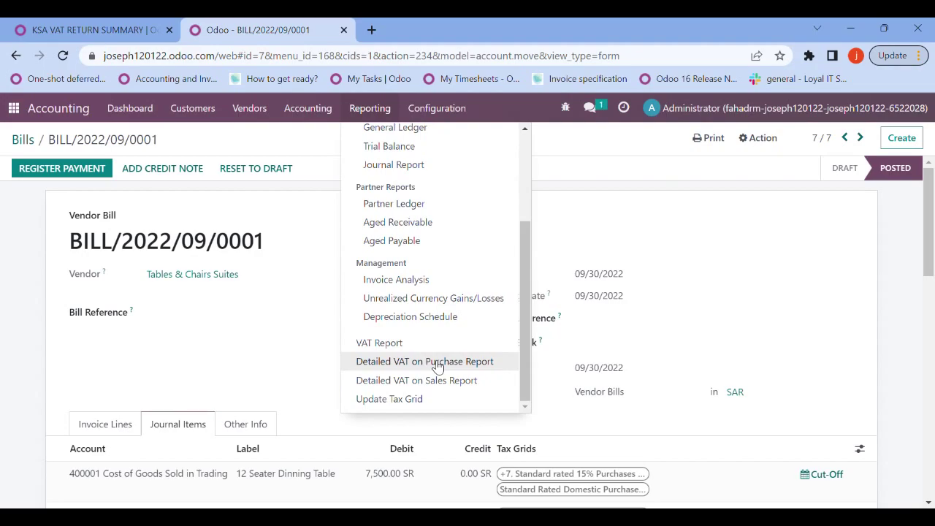
click(436, 362)
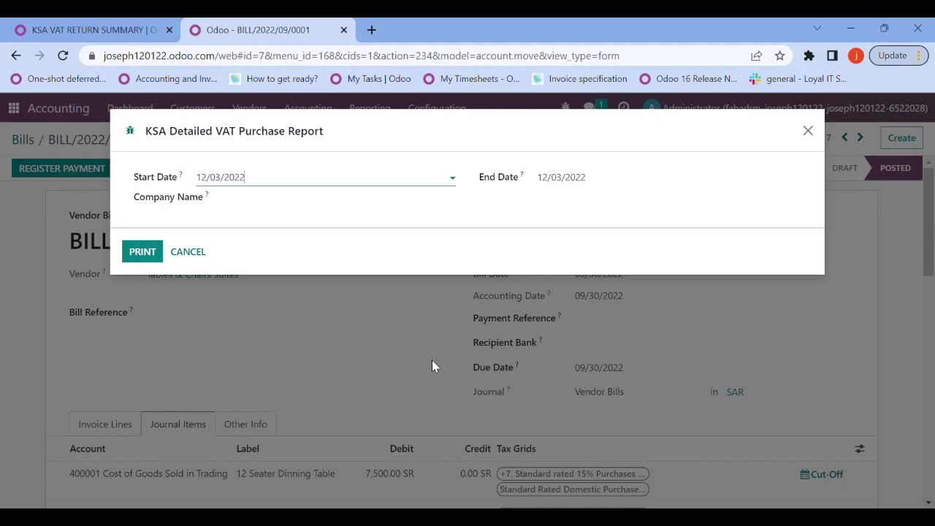
click(236, 210)
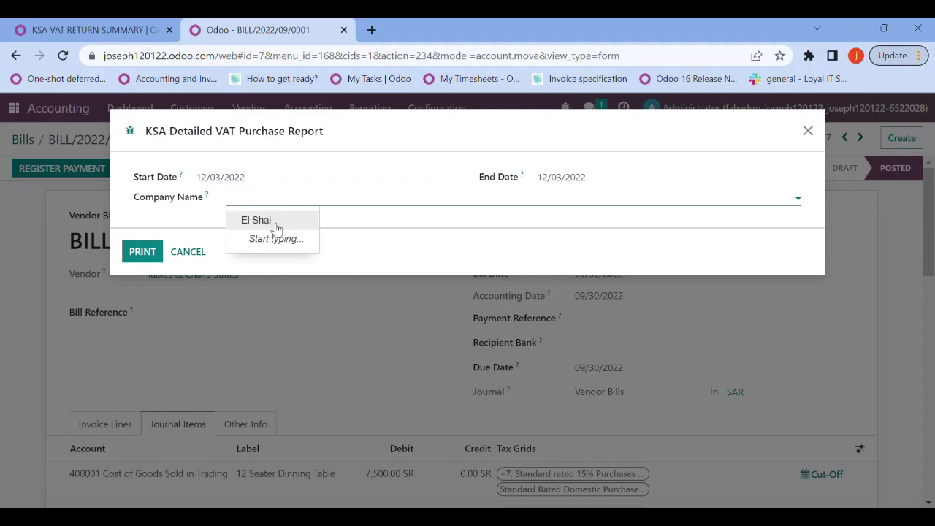
click(247, 221)
click(146, 251)
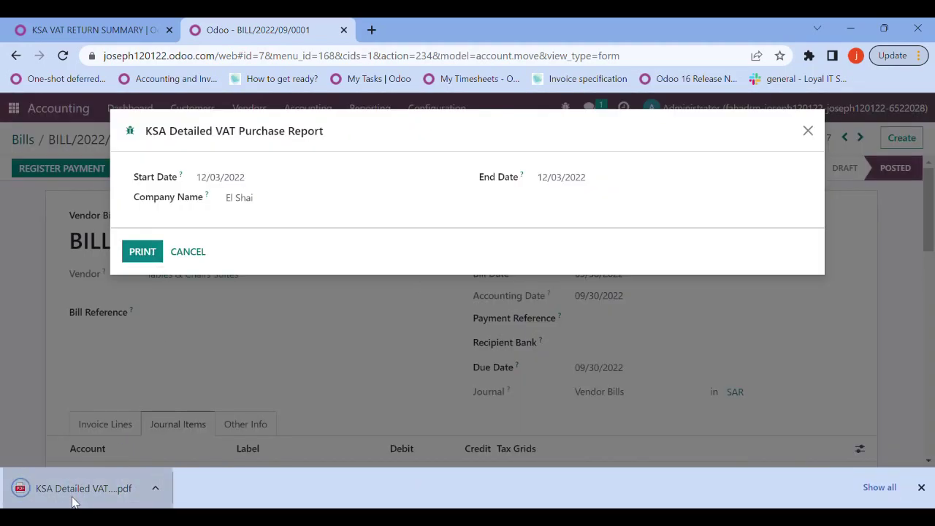
Step: Open the printed detailed VAT on purchases PDF, review its purchase categories and totals, and close both the PDF and the report wizard
click(73, 499)
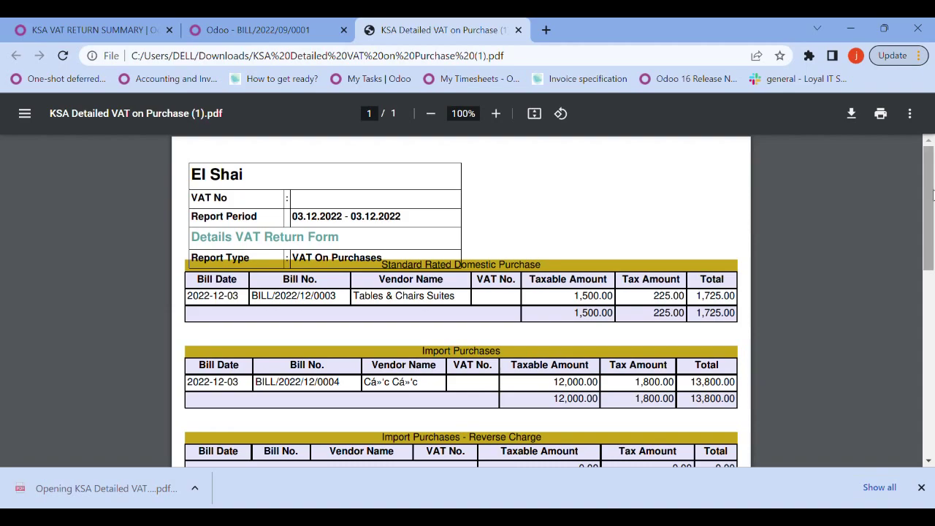
drag(928, 192, 933, 348)
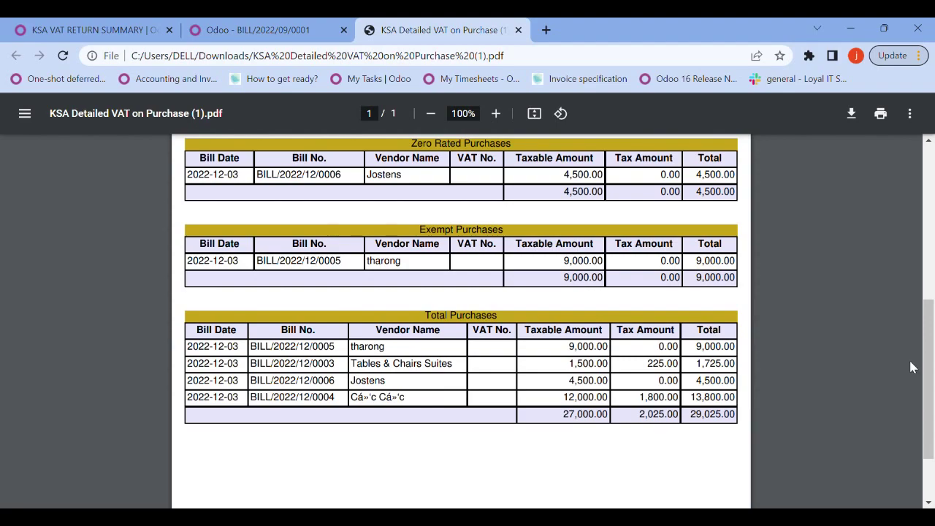
drag(931, 378, 932, 381)
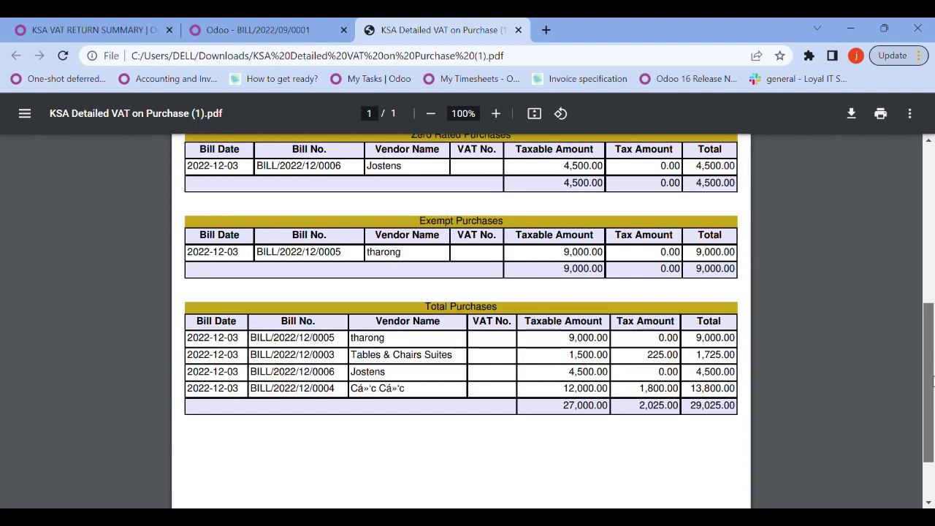
drag(933, 374, 932, 215)
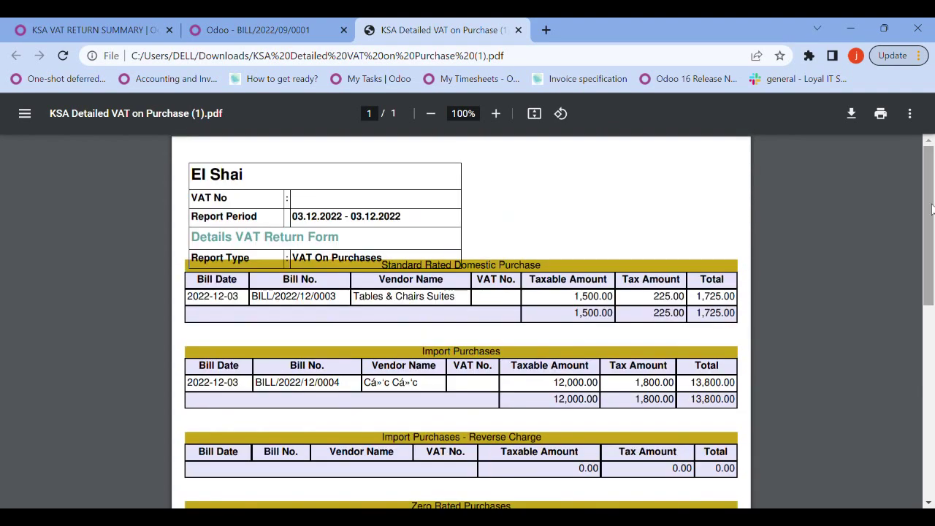
click(519, 30)
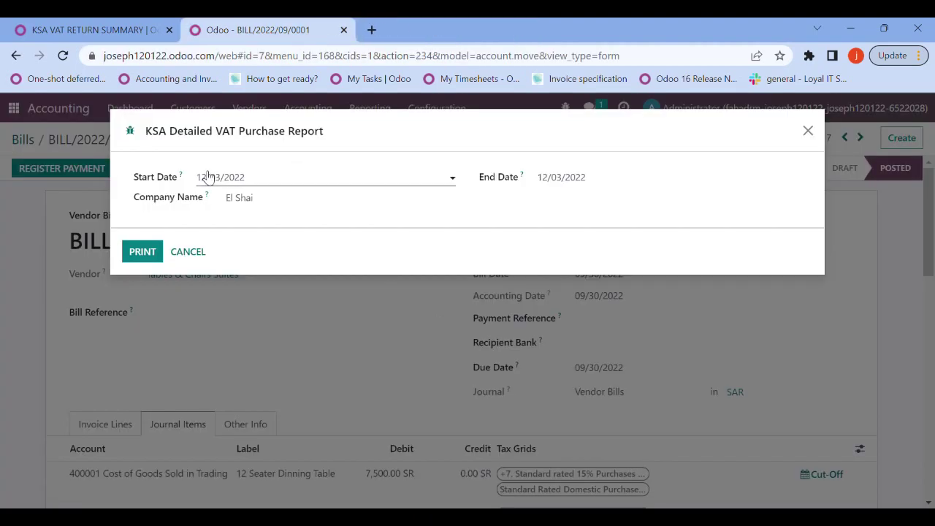
click(186, 251)
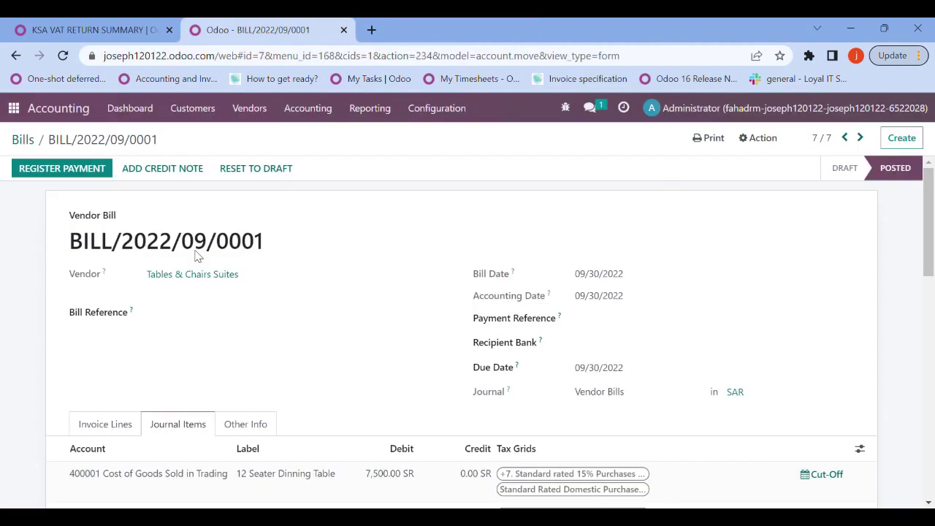
Step: Look over the available VAT reports, including the Detailed VAT on Sales Report, and return to the home screen with all apps
click(391, 110)
scroll(512, 273, down, 3)
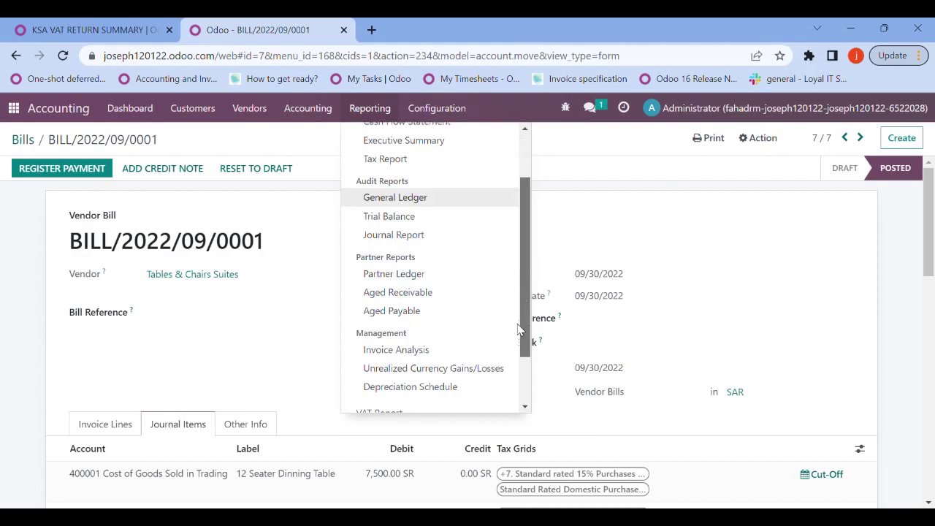
scroll(511, 367, down, 1)
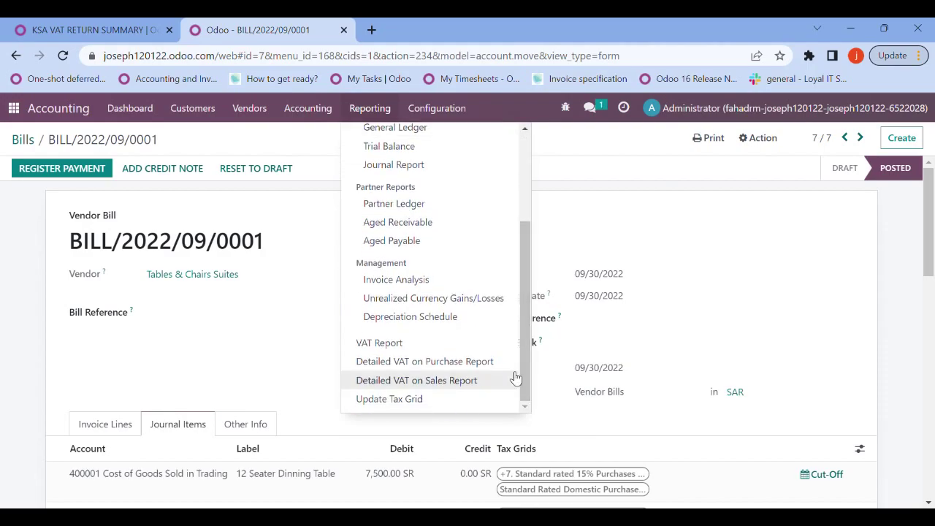
click(17, 109)
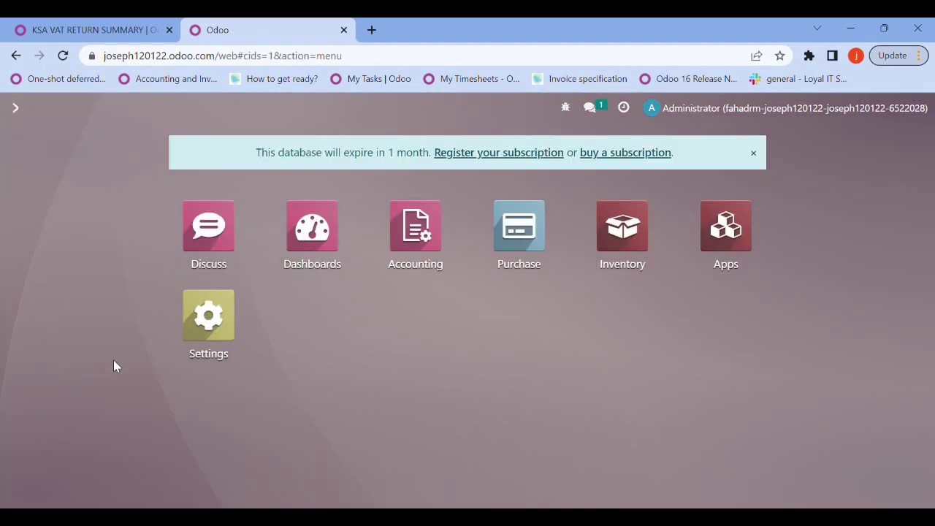